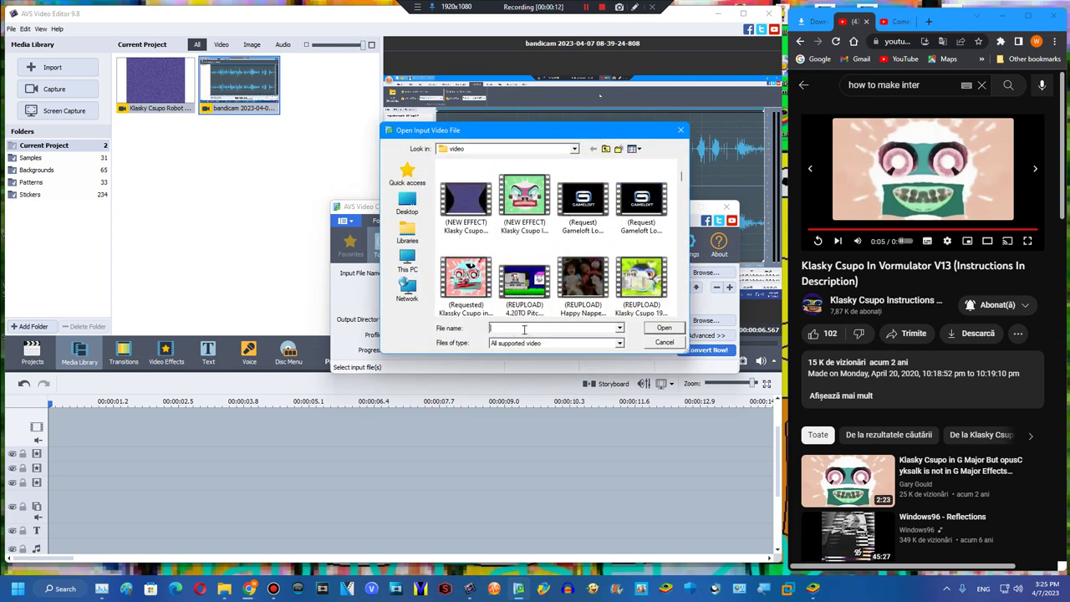
- Load the video Klasky Csupo Robot Logo (720p60).mp4 into the converter and open it for editing, continuing with the free version
type("klasky csupo")
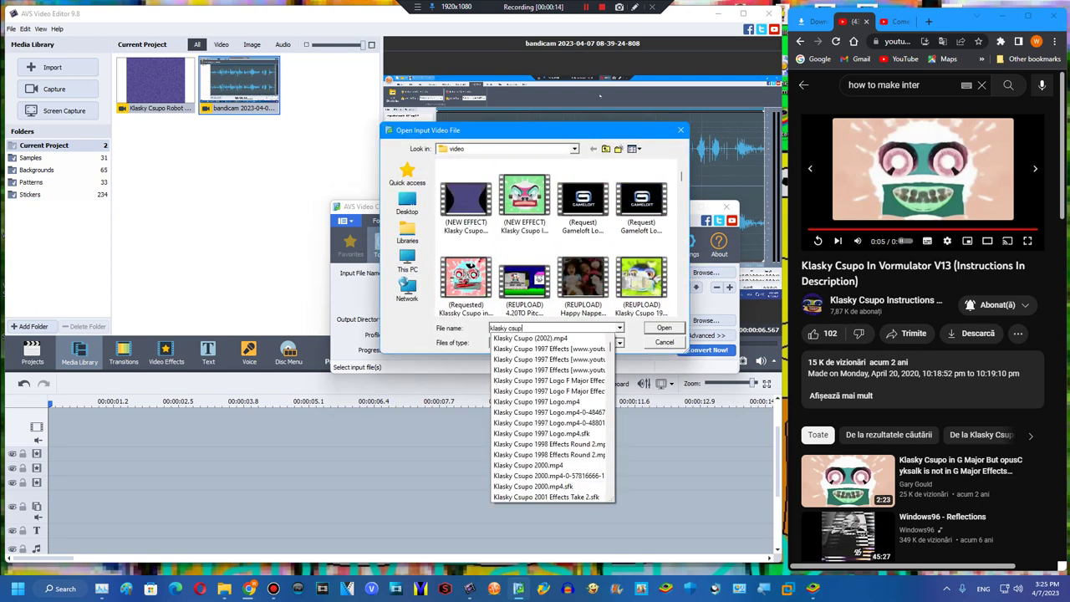
type(" robot logo")
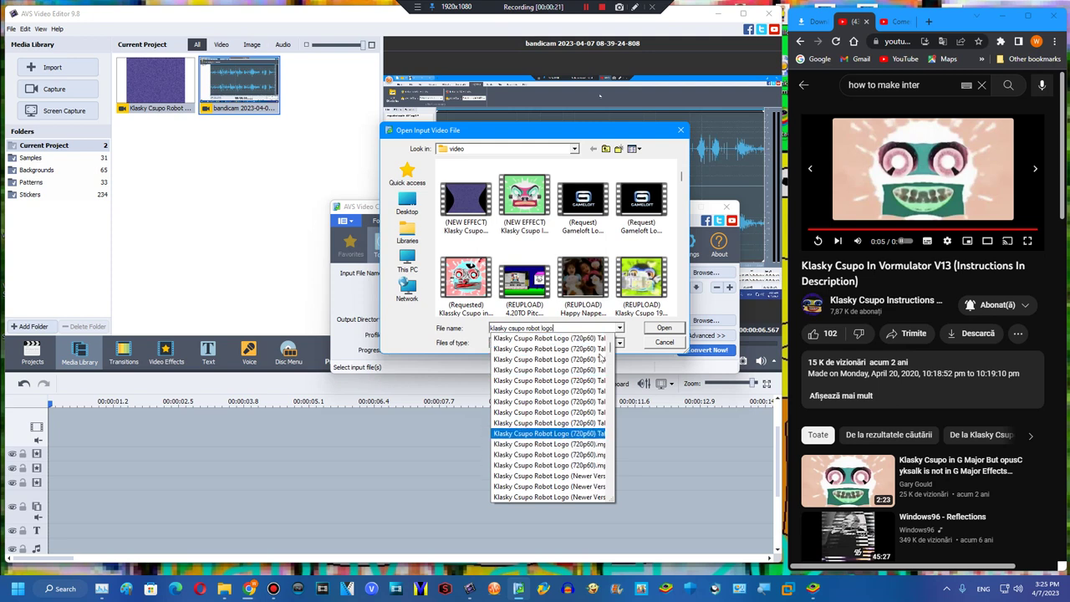
left_click(568, 444)
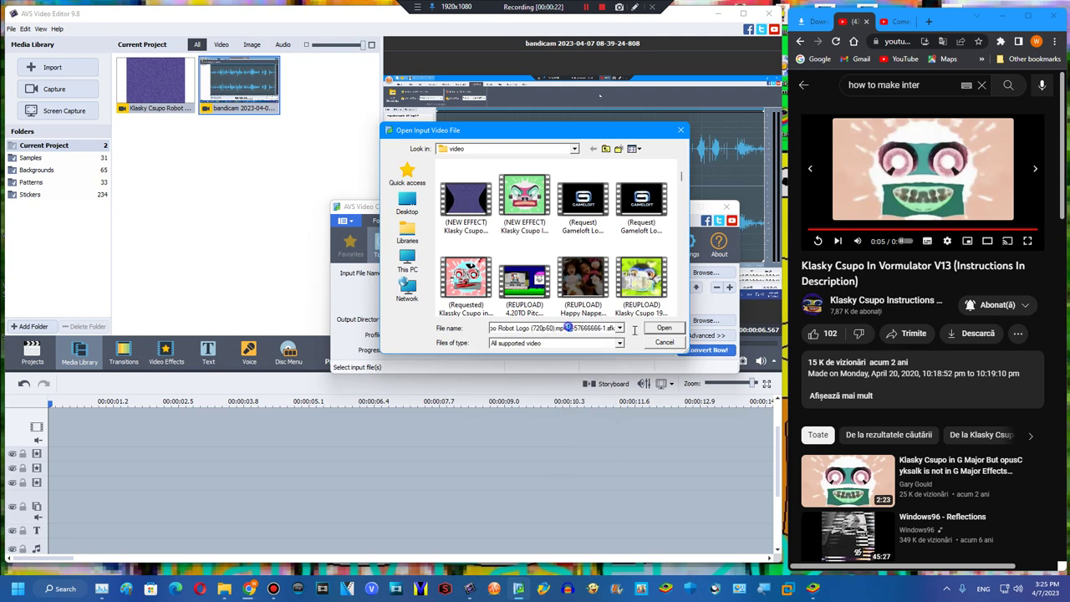
left_click(663, 328)
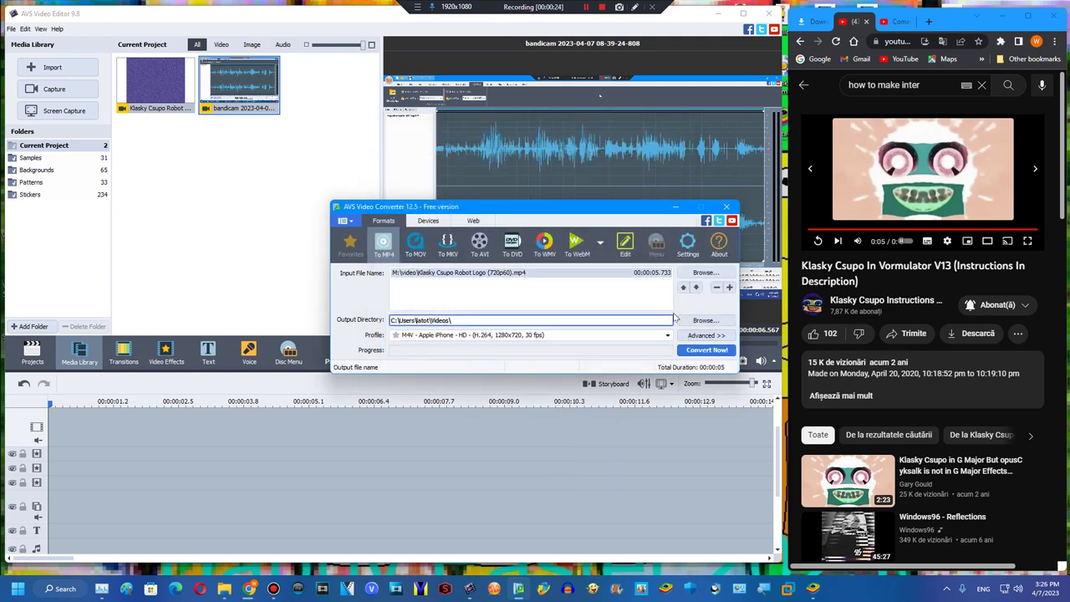
left_click(628, 241)
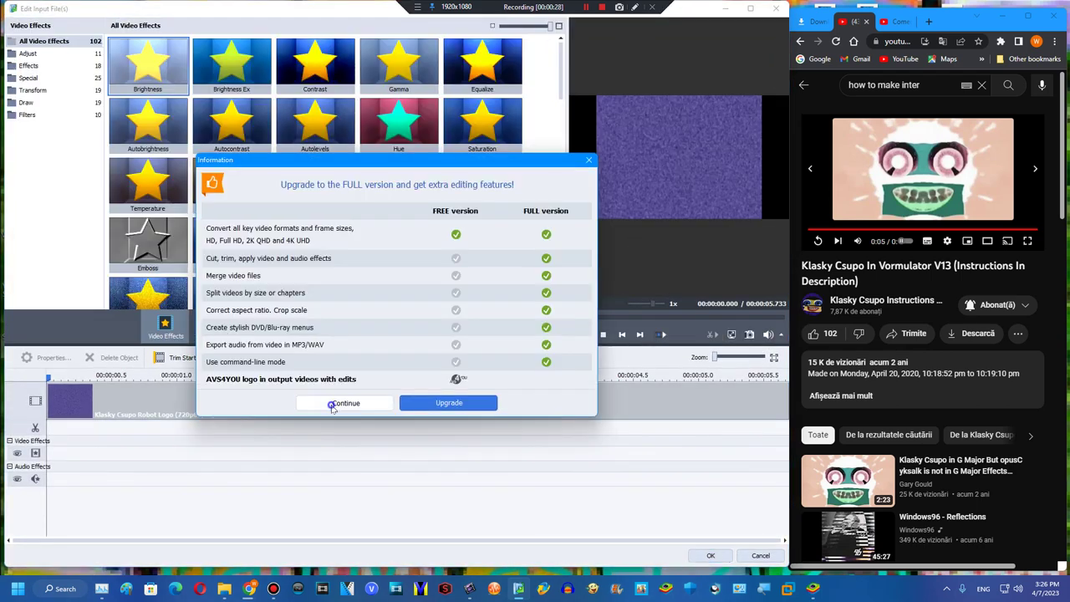
left_click(334, 405)
- Preview the frame at about 1.58 s and apply the Invert video effect over the clip's full length
left_click_drag(167, 372, 251, 373)
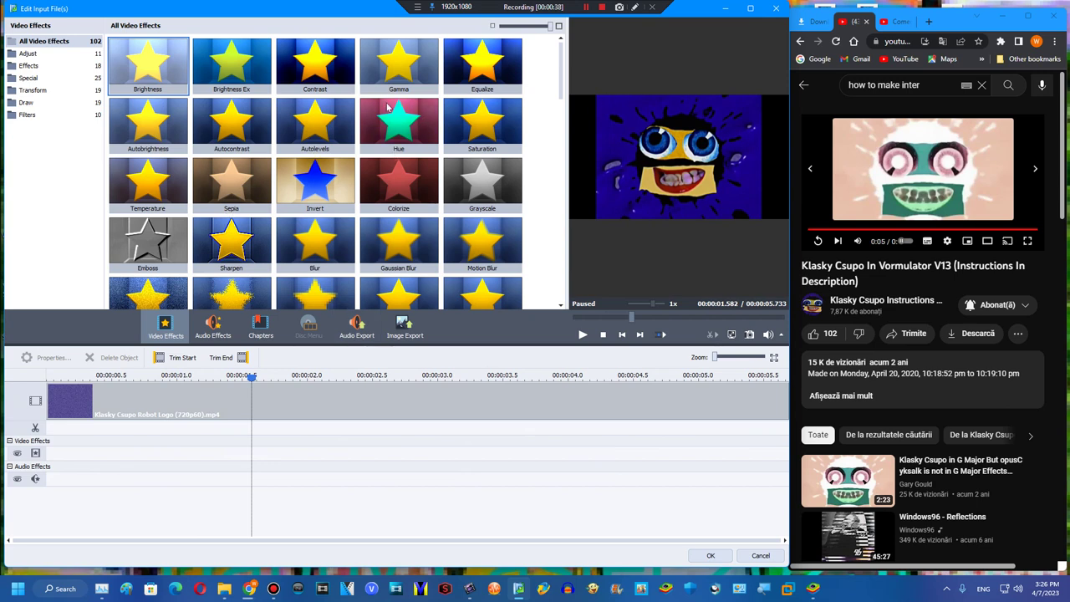
left_click_drag(322, 177, 58, 459)
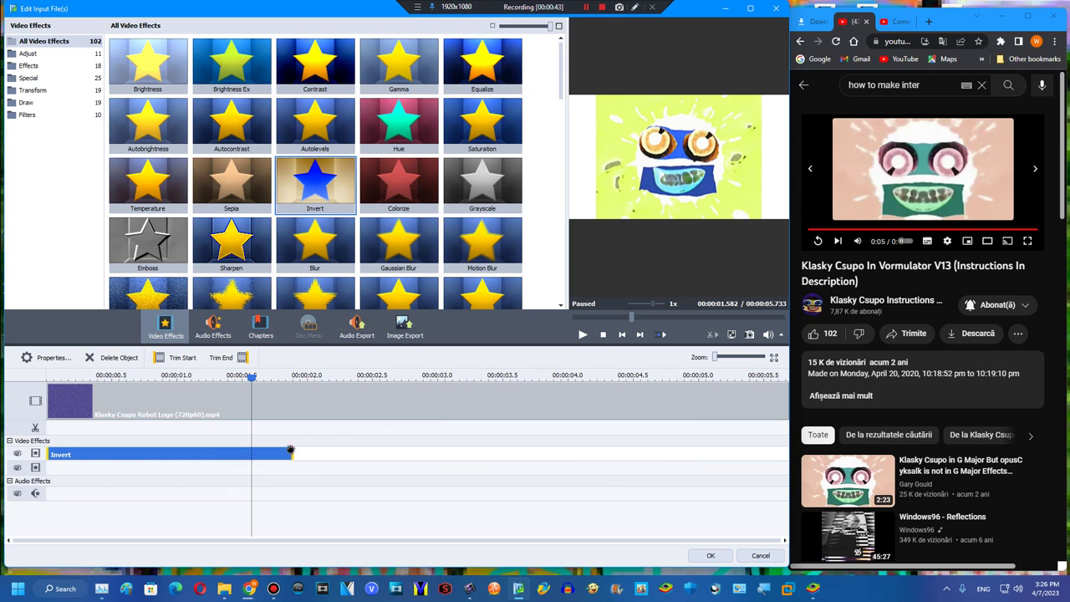
left_click_drag(290, 451, 786, 453)
- Add a full-length Hue effect, leaving one empty effect track below Invert, and set its angle to 115
left_click_drag(399, 126, 58, 468)
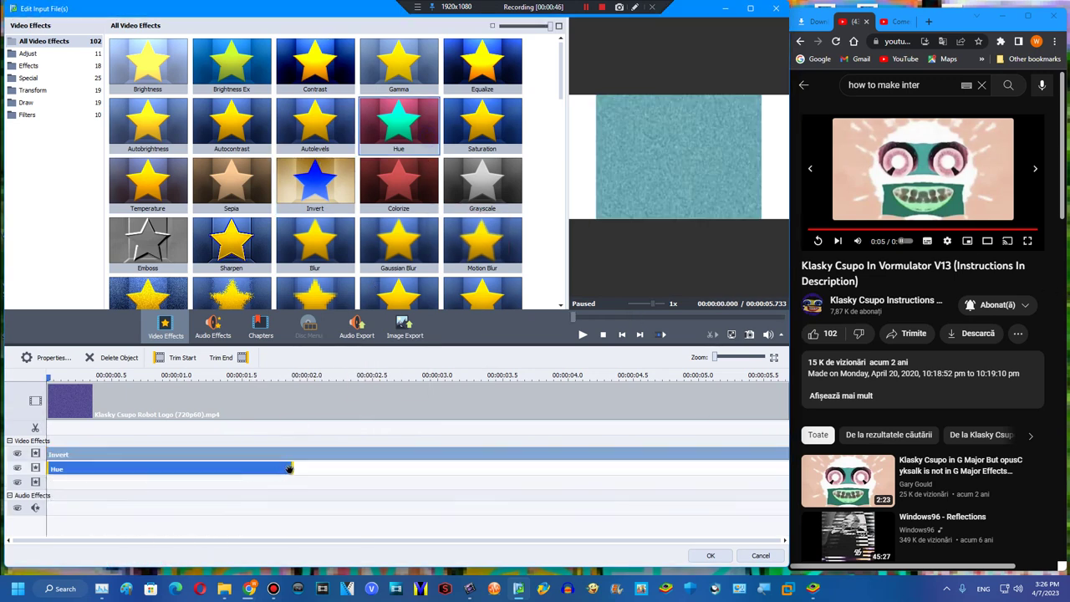
left_click_drag(290, 469, 221, 484)
left_click_drag(291, 483, 785, 483)
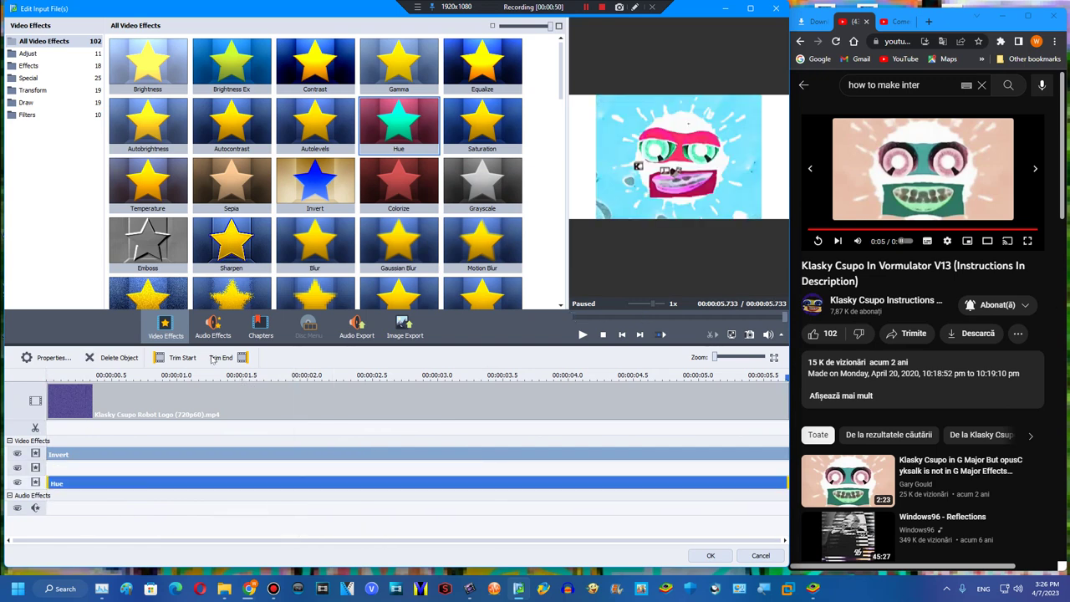
left_click(48, 356)
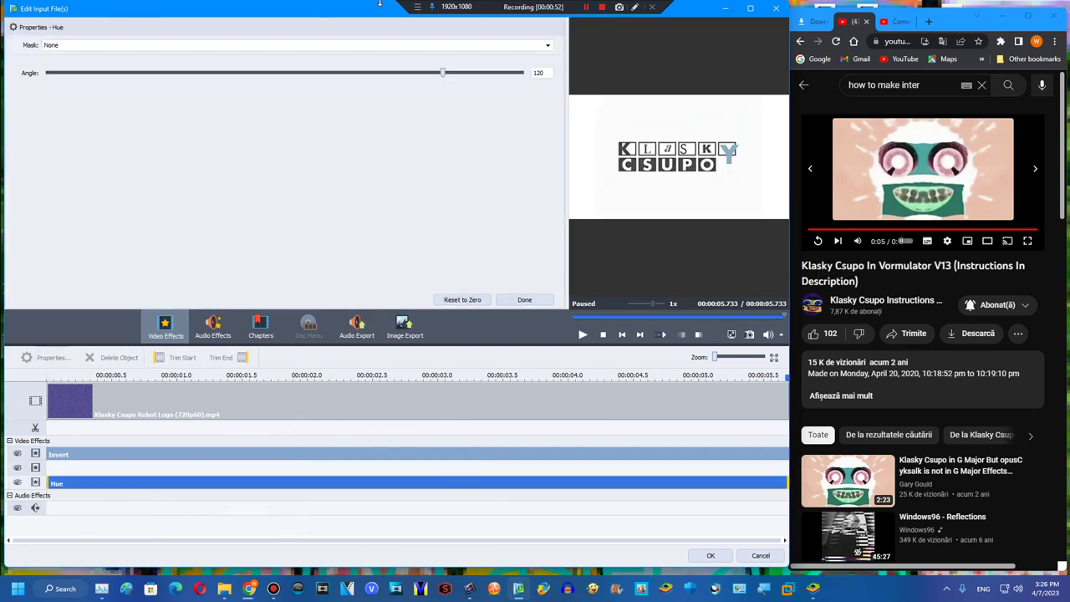
left_click_drag(443, 73, 441, 76)
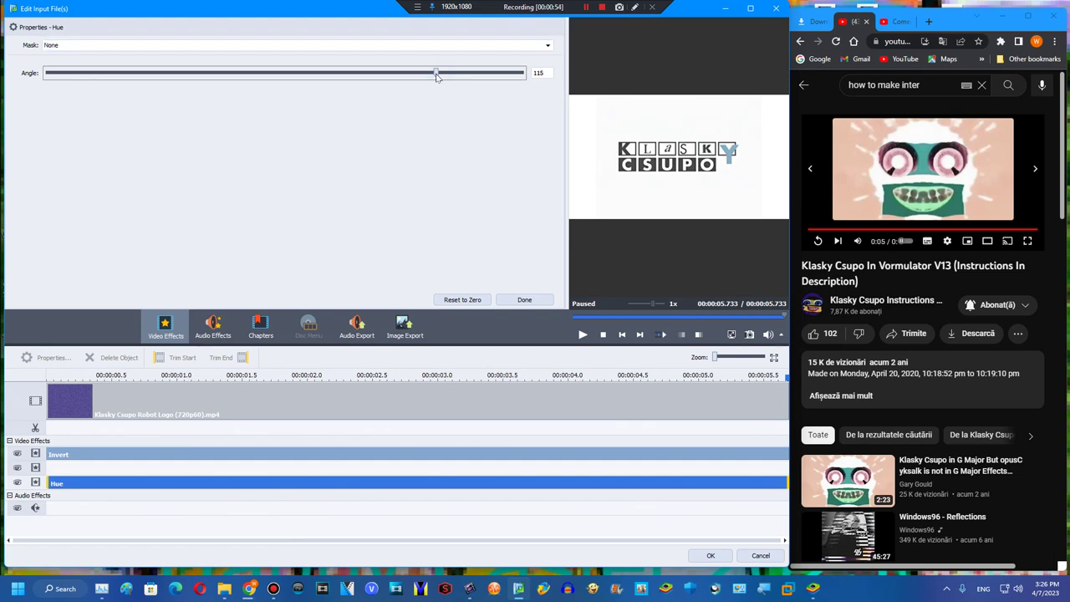
left_click(524, 300)
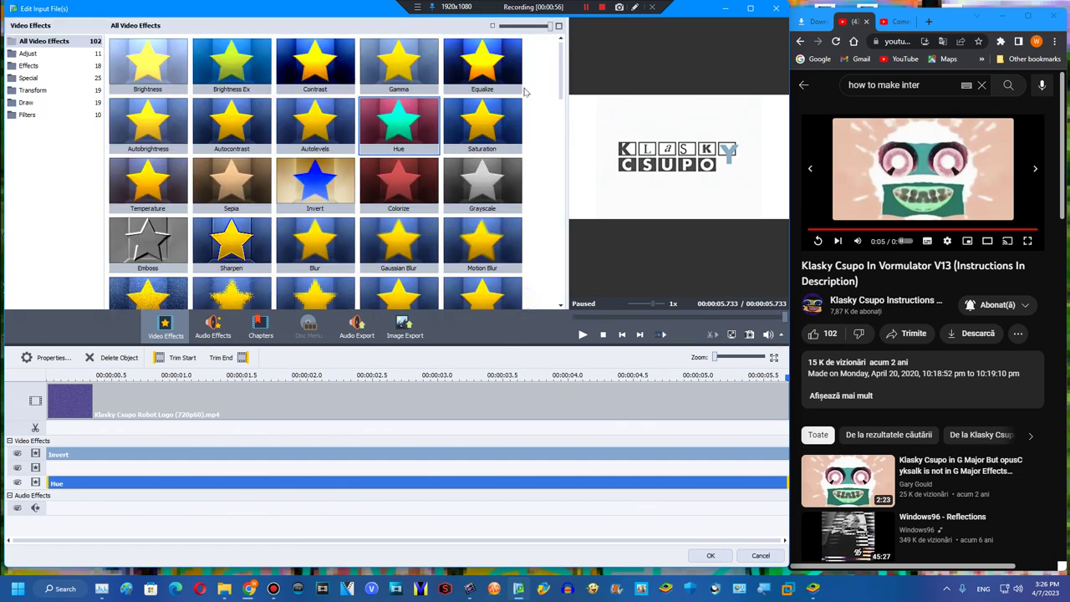
- Add a full-length Colorize effect between Invert and Hue, lower its level to about 92, and raise its green and blue amounts
left_click_drag(411, 180, 52, 468)
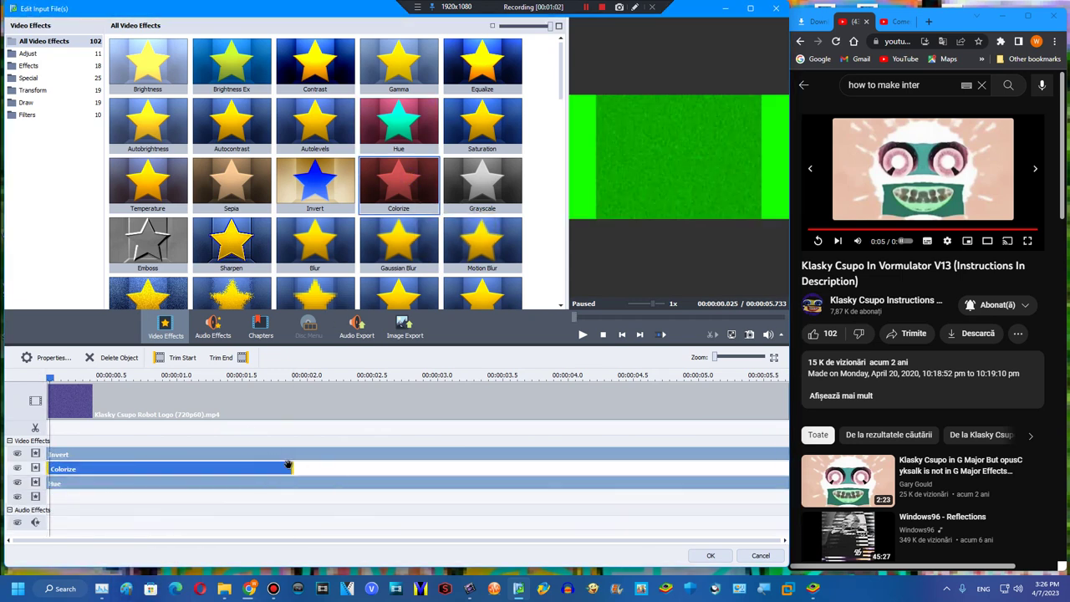
left_click_drag(293, 465, 785, 467)
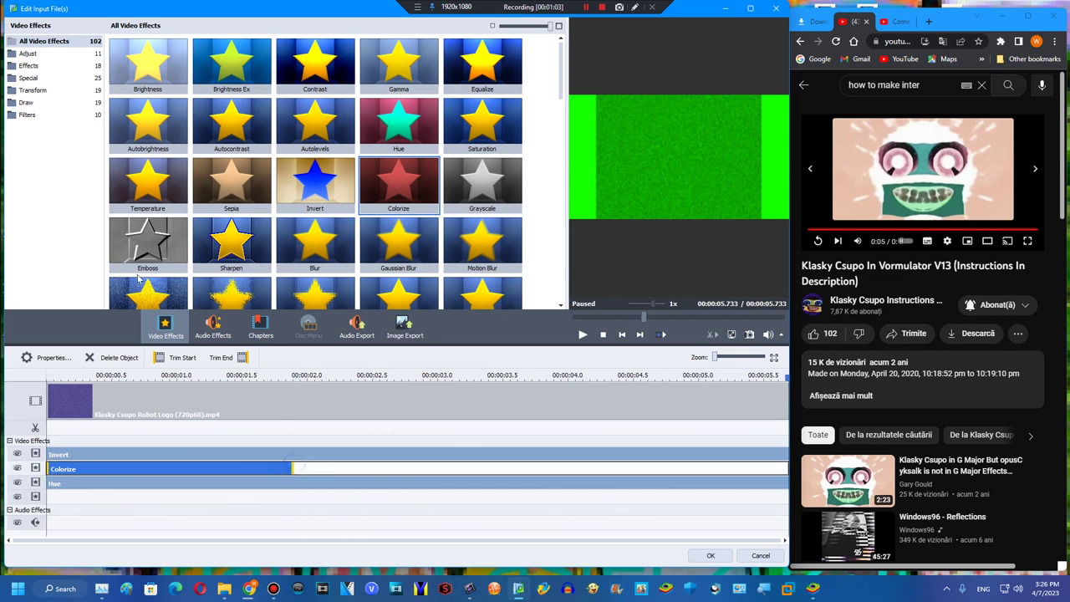
left_click(48, 357)
left_click(304, 383)
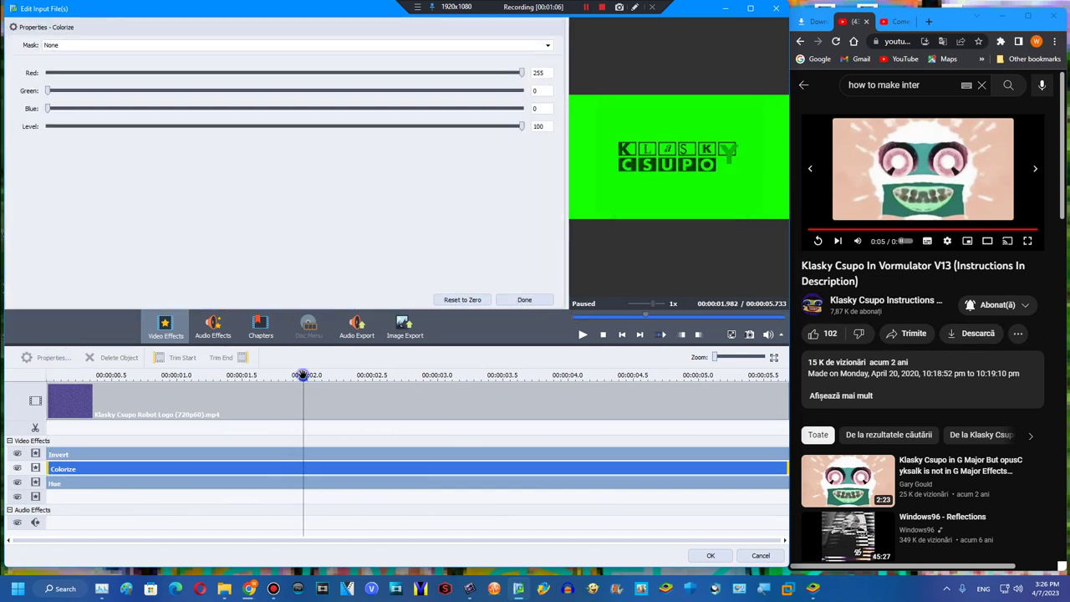
left_click_drag(519, 125, 486, 133)
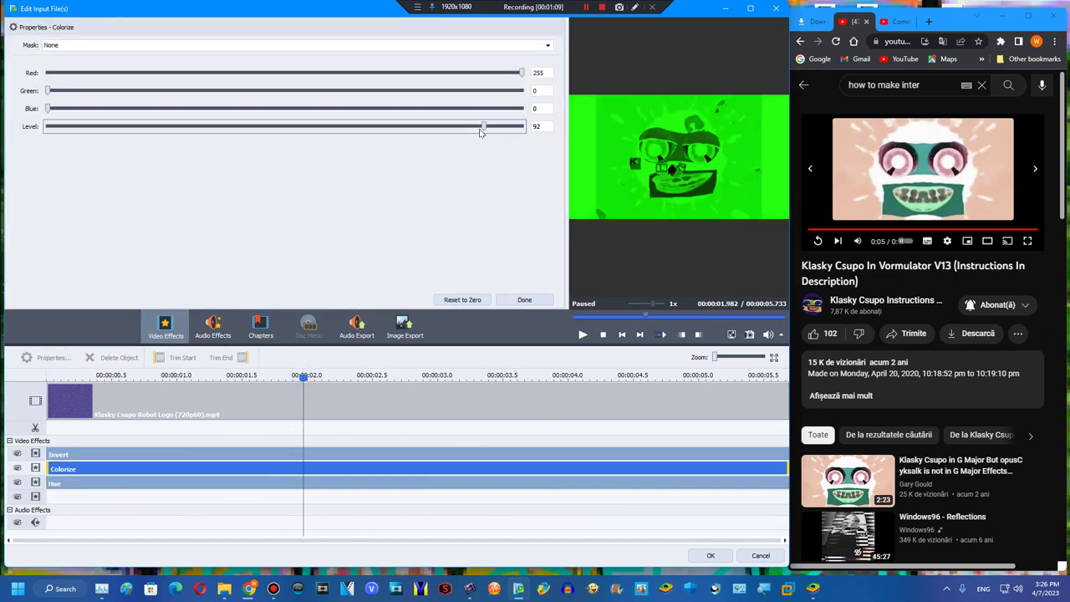
left_click_drag(480, 109, 527, 91)
left_click(514, 300)
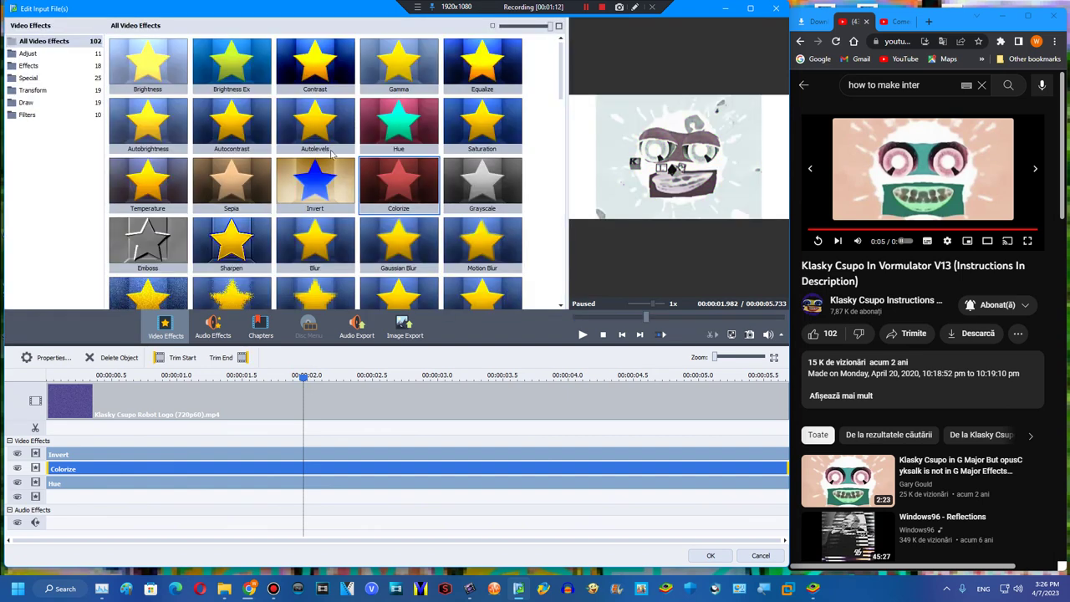
right_click(197, 473)
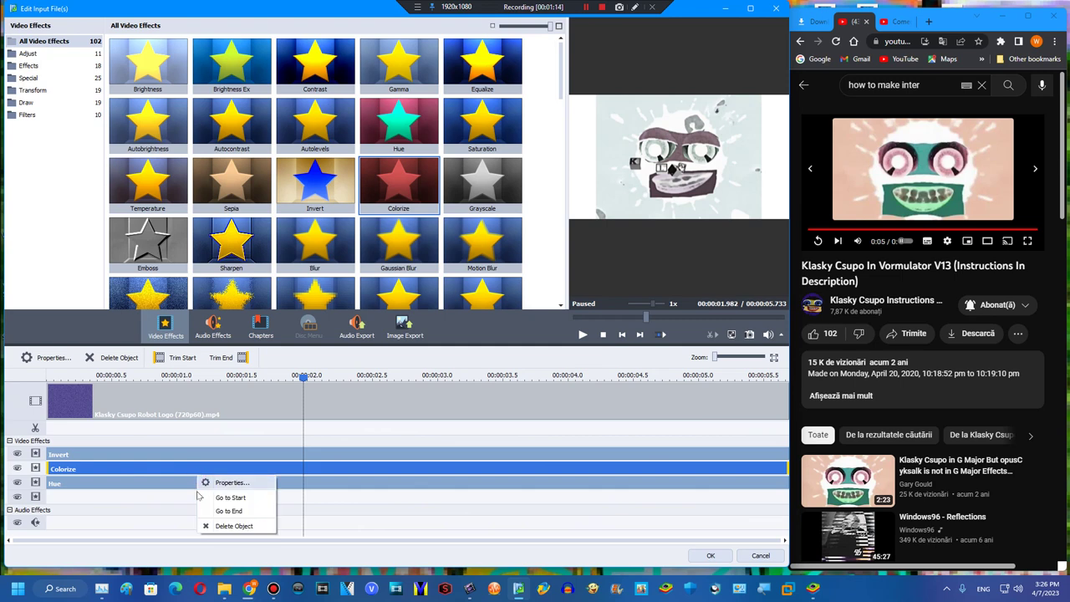
left_click(160, 469)
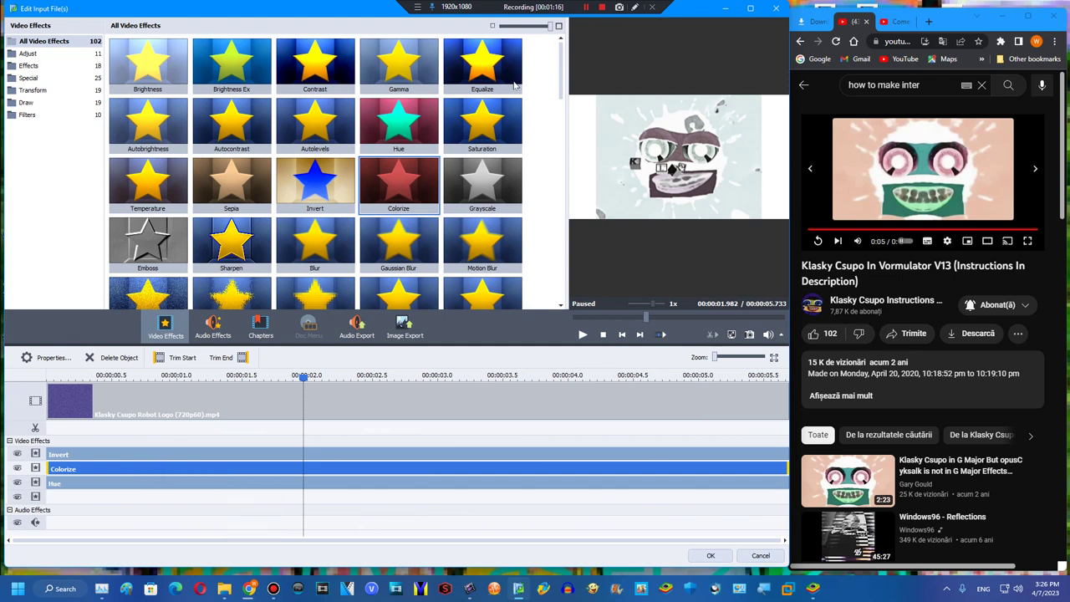
- Find the Tilt-shift effect and apply it below Hue over the clip's full length
left_click_drag(556, 80, 543, 121)
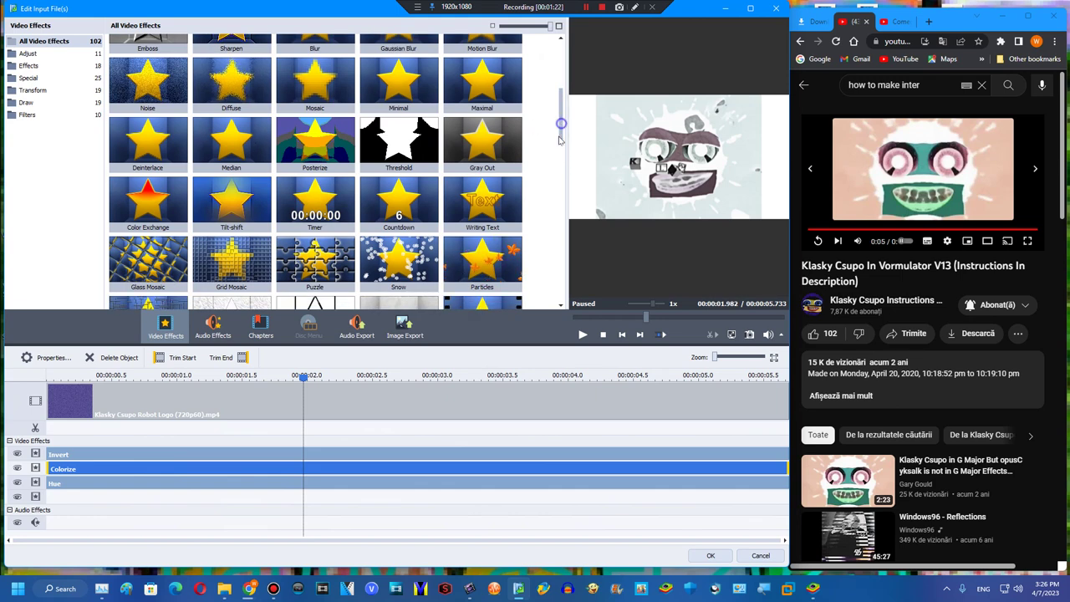
scroll(559, 140, "down", 2)
left_click_drag(148, 249, 491, 169)
scroll(559, 147, "up", 1)
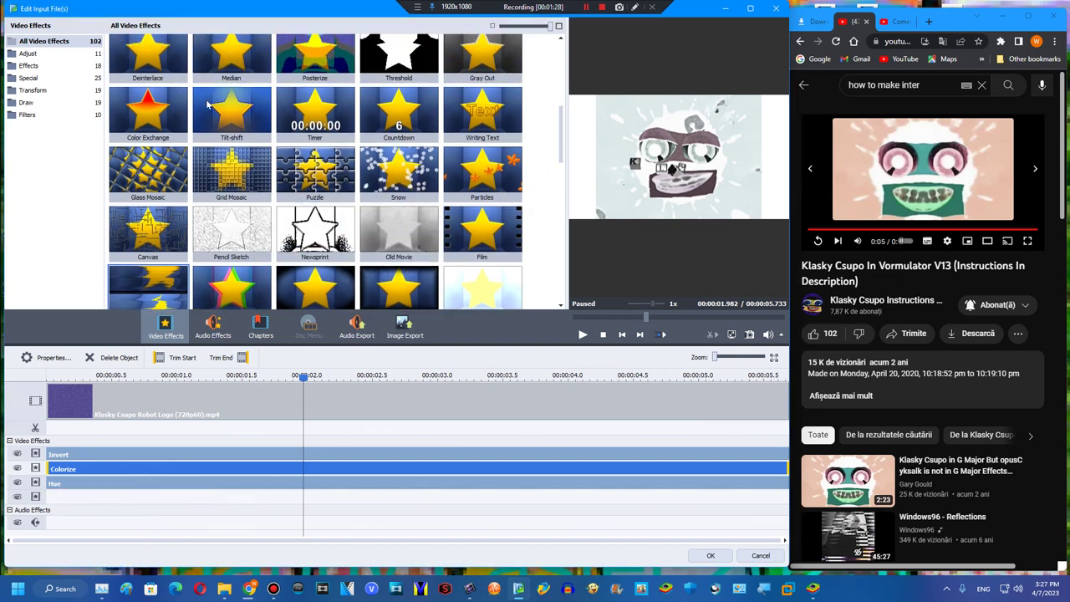
left_click_drag(211, 109, 48, 499)
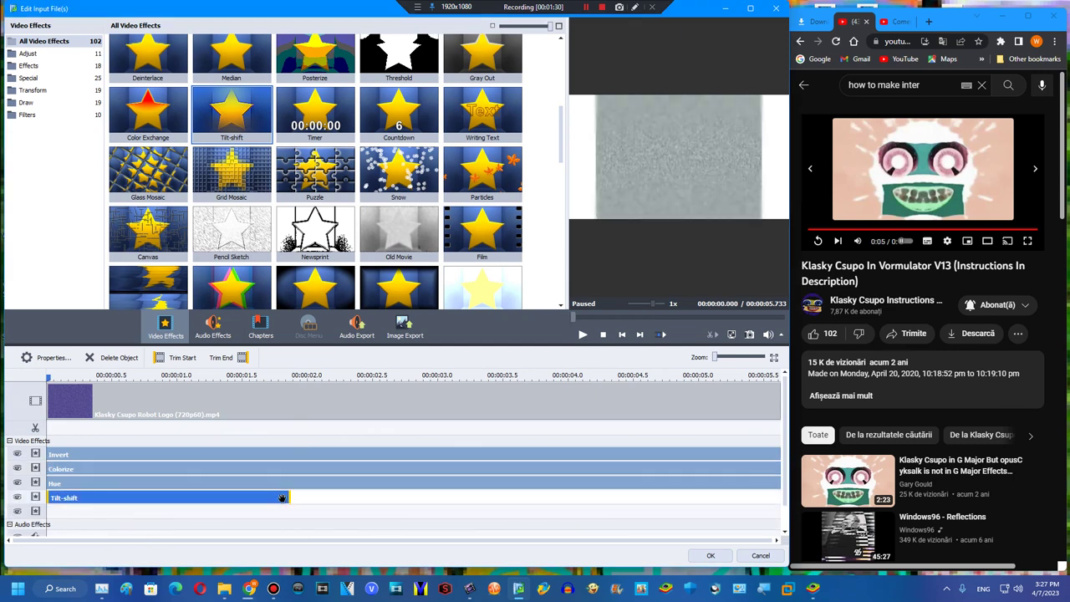
left_click_drag(287, 499, 779, 499)
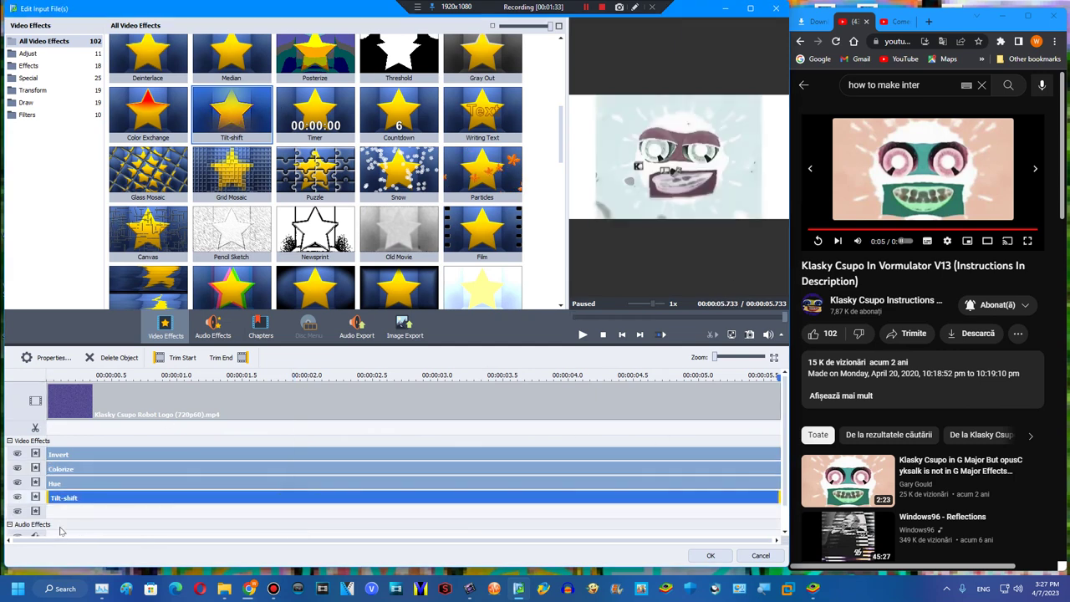
- Stack three more Tilt-shift effects on the tracks below, each extended to the clip's full length
left_click_drag(243, 109, 175, 508)
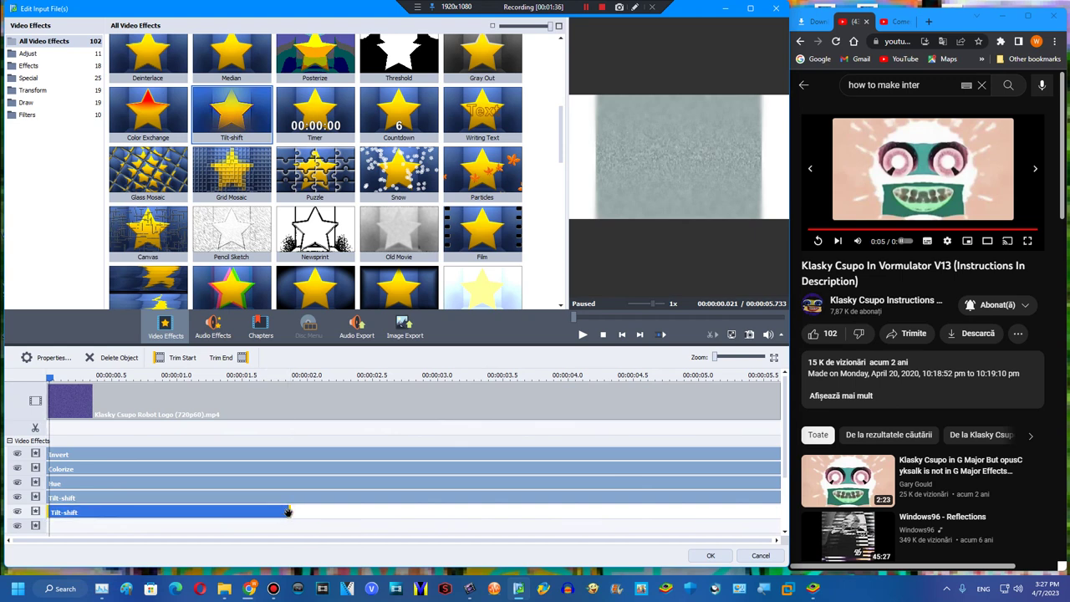
left_click_drag(288, 511, 779, 511)
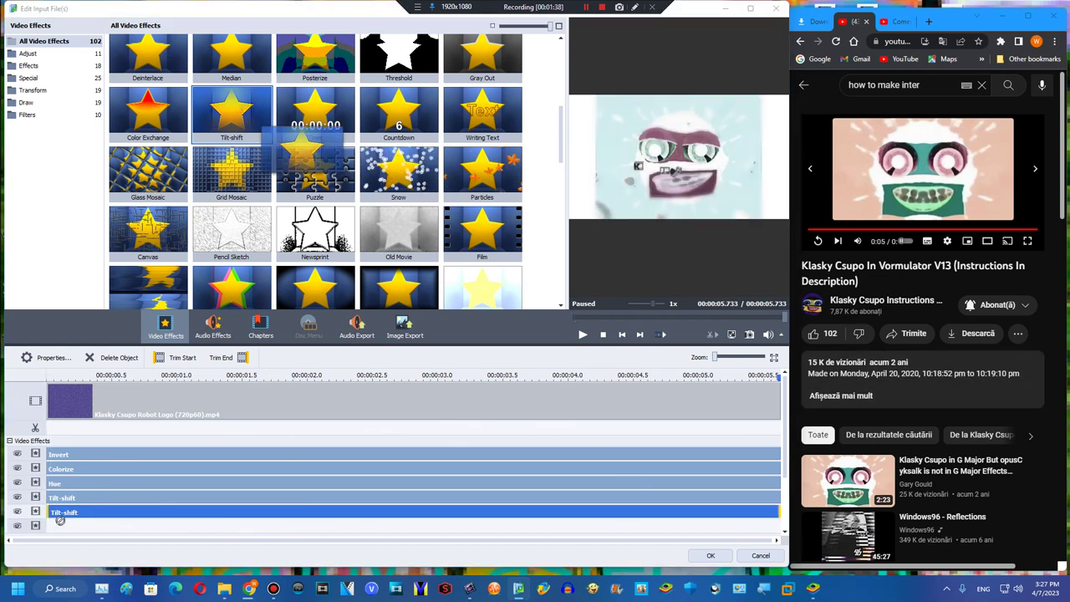
left_click_drag(60, 520, 58, 524)
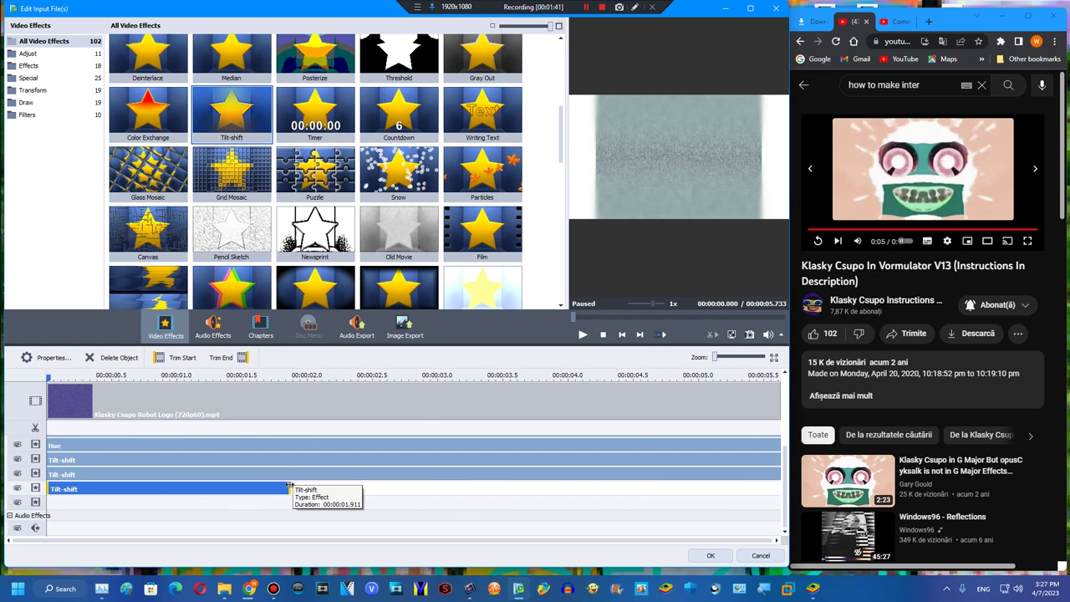
left_click_drag(289, 488, 779, 489)
left_click_drag(232, 112, 56, 504)
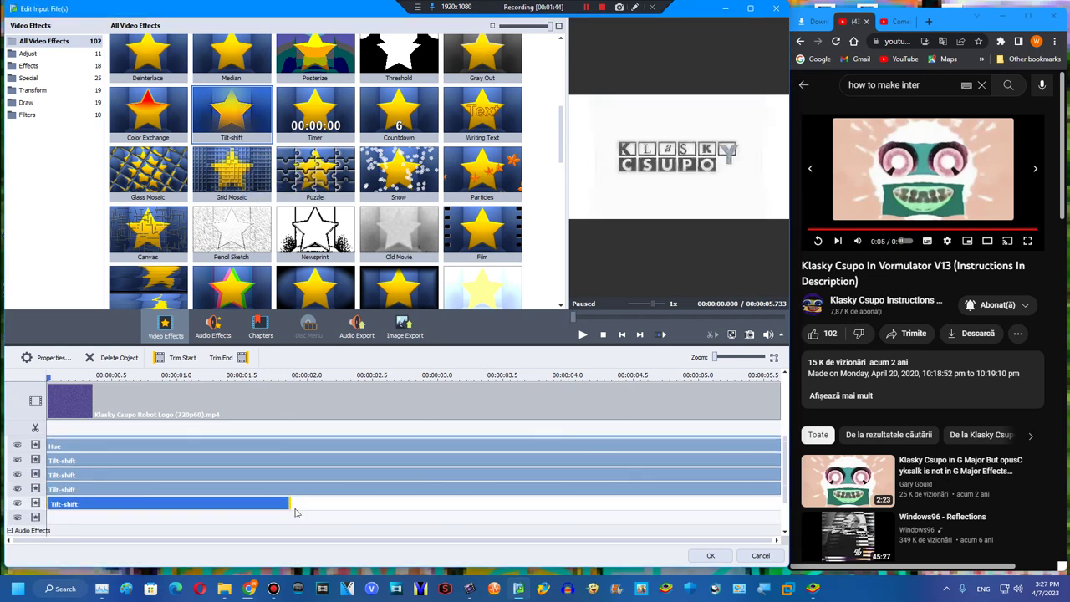
left_click_drag(289, 504, 779, 504)
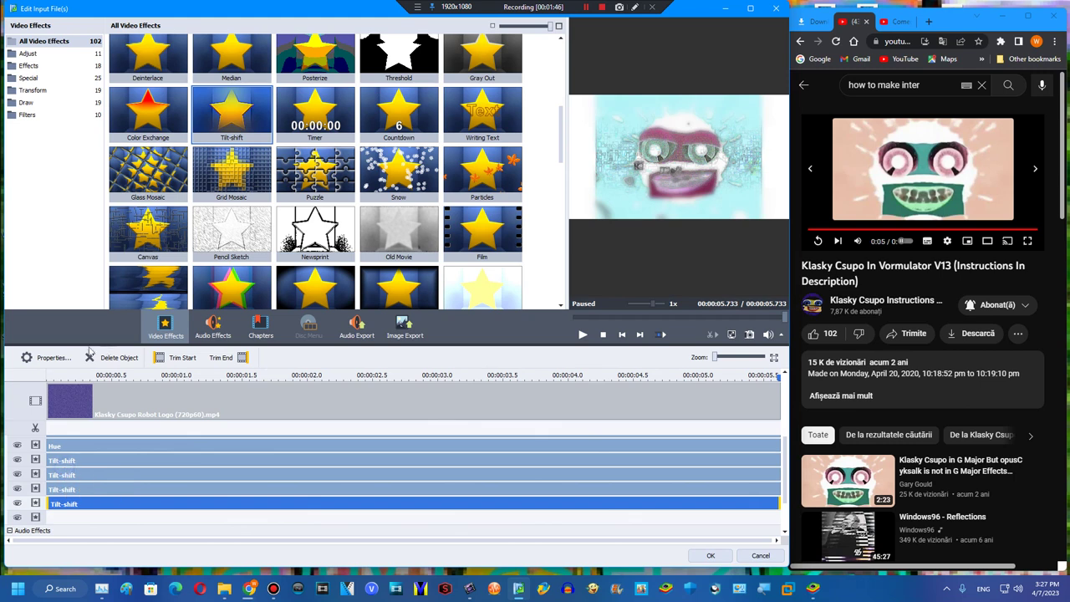
- Set the first Tilt-shift effect to blur 0, sharpness 0 and saturation 100 while previewing the frame at about 1.55 s
left_click(85, 473)
left_click(85, 459)
left_click(44, 359)
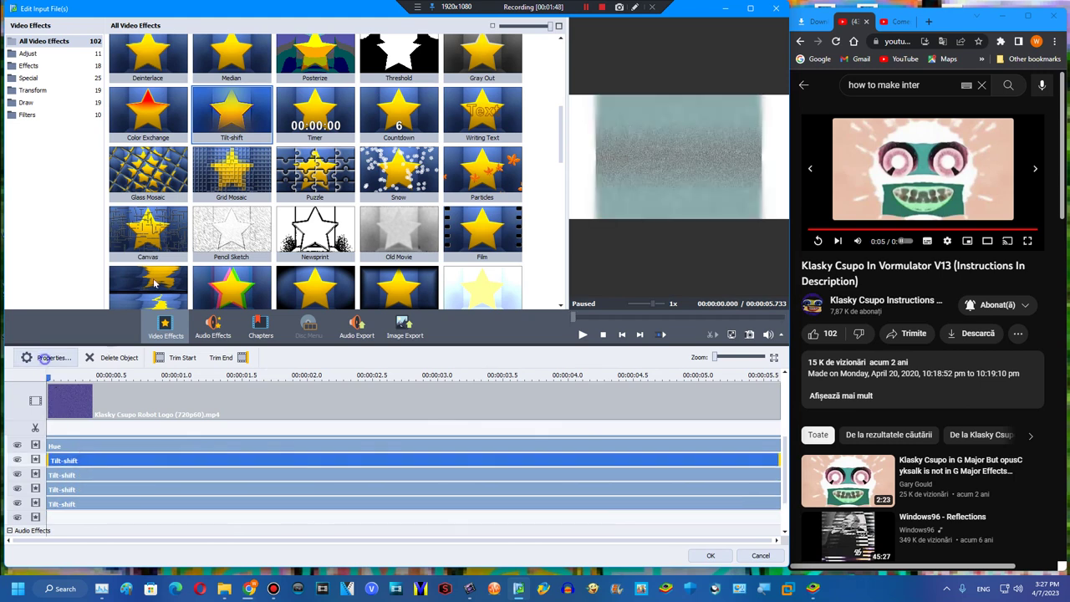
left_click(150, 378)
left_click(223, 379)
left_click(245, 377)
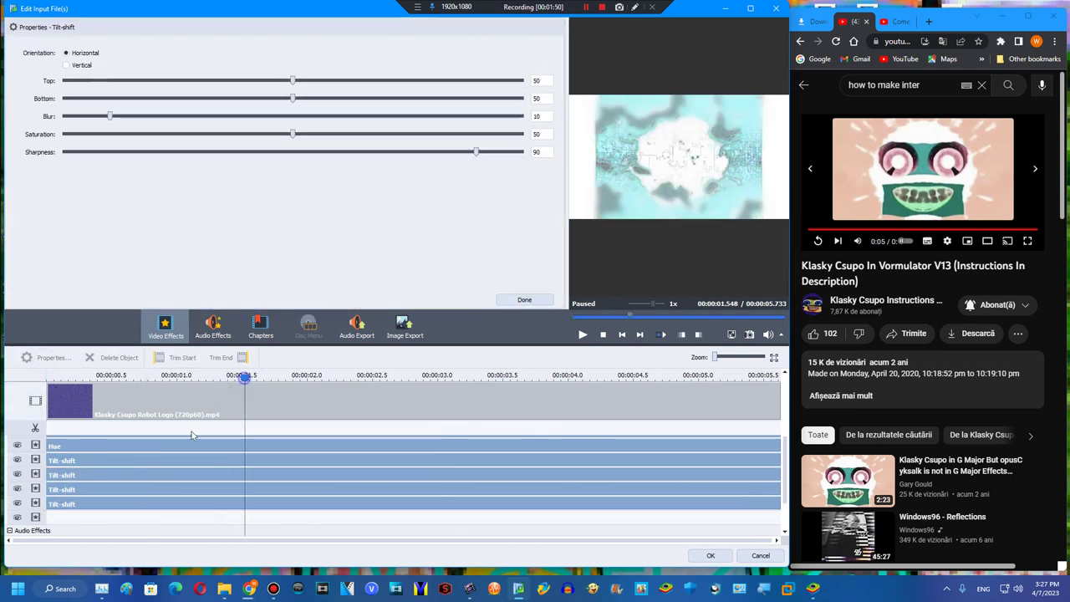
left_click(185, 462)
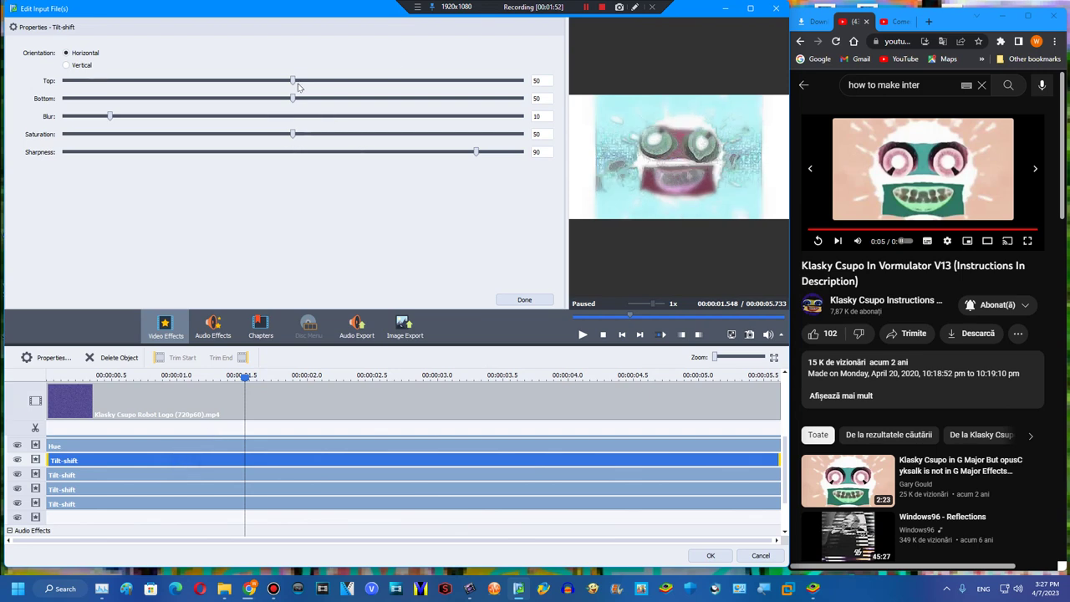
left_click_drag(223, 117, 10, 139)
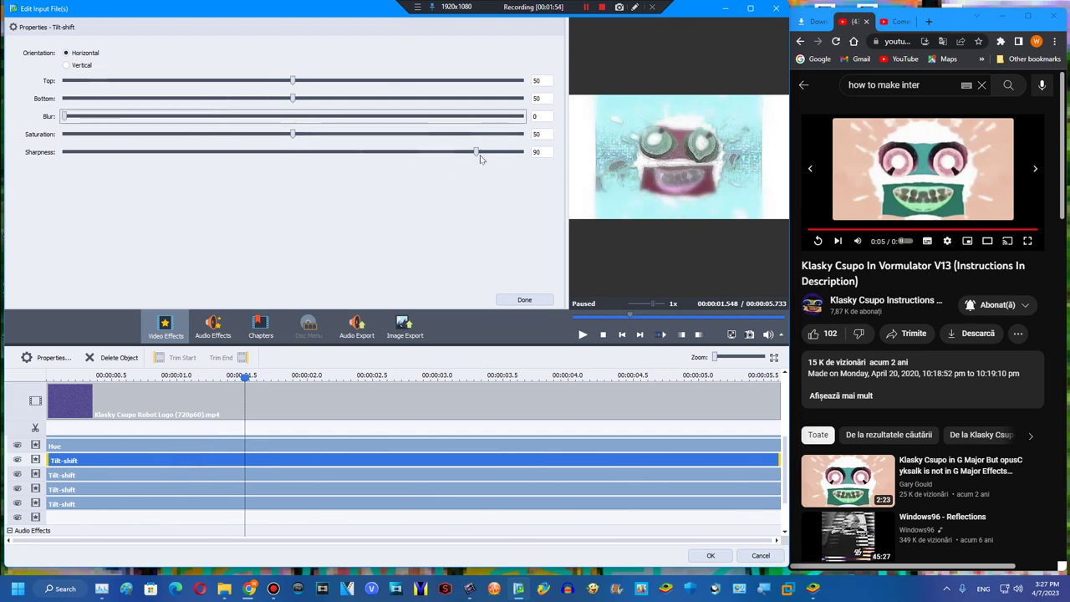
left_click_drag(479, 153, 59, 153)
left_click_drag(312, 134, 619, 132)
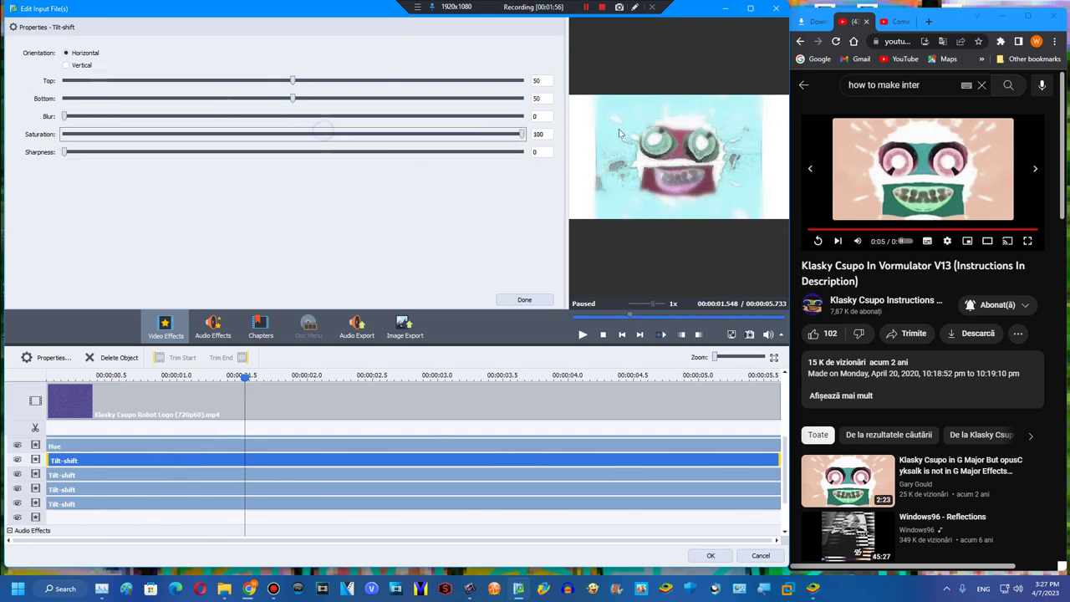
- Set the second Tilt-shift effect to sharpness 0 and saturation 100, and adjust its blur
left_click(246, 478)
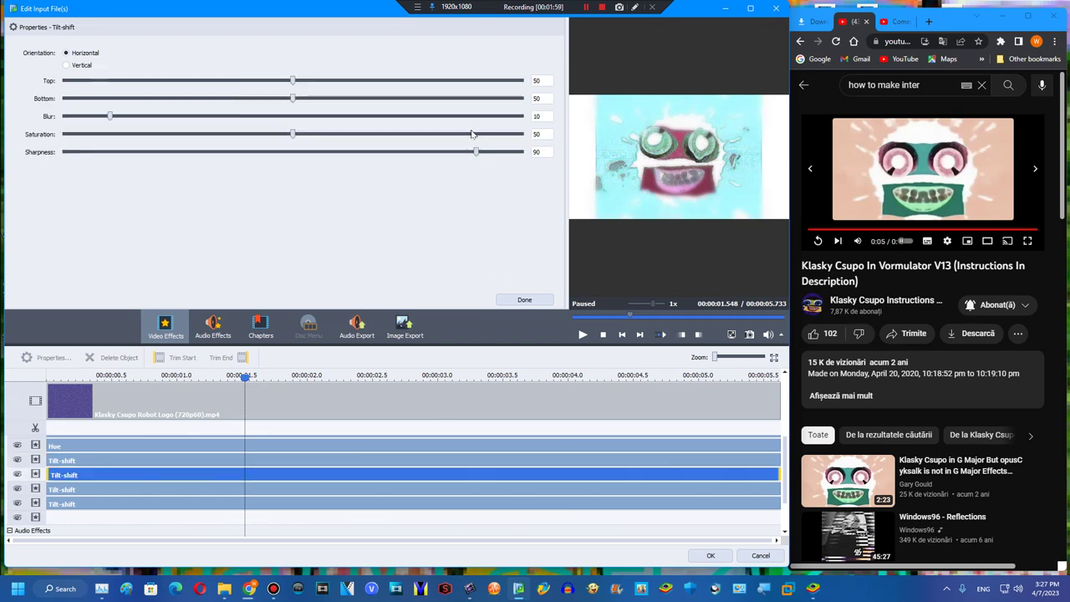
left_click_drag(465, 151, 64, 152)
left_click(116, 117)
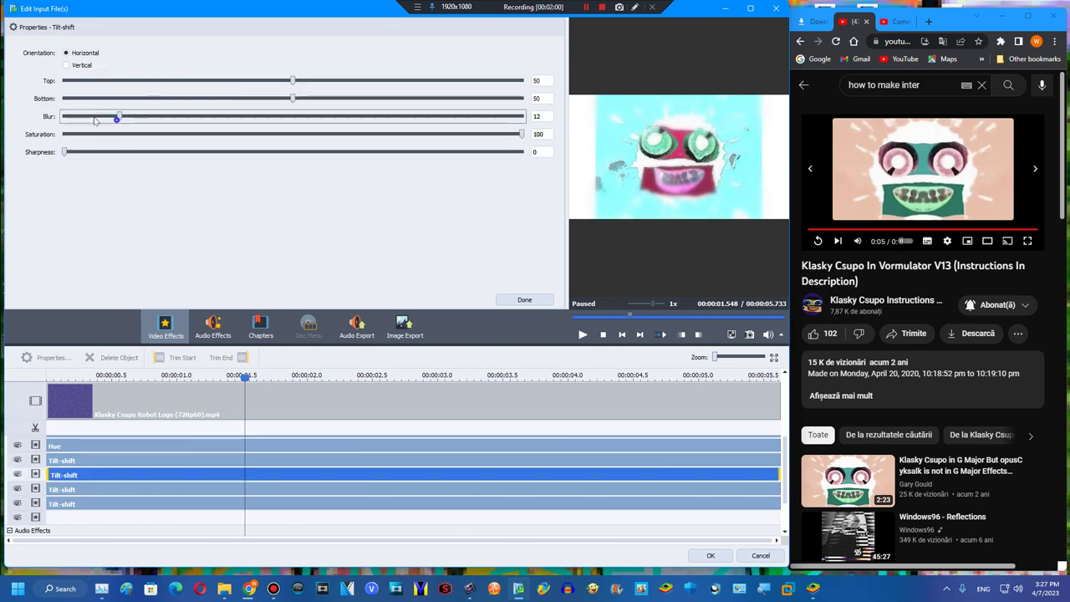
- Set the third Tilt-shift effect to blur 0, sharpness 0 and saturation 100
left_click(147, 493)
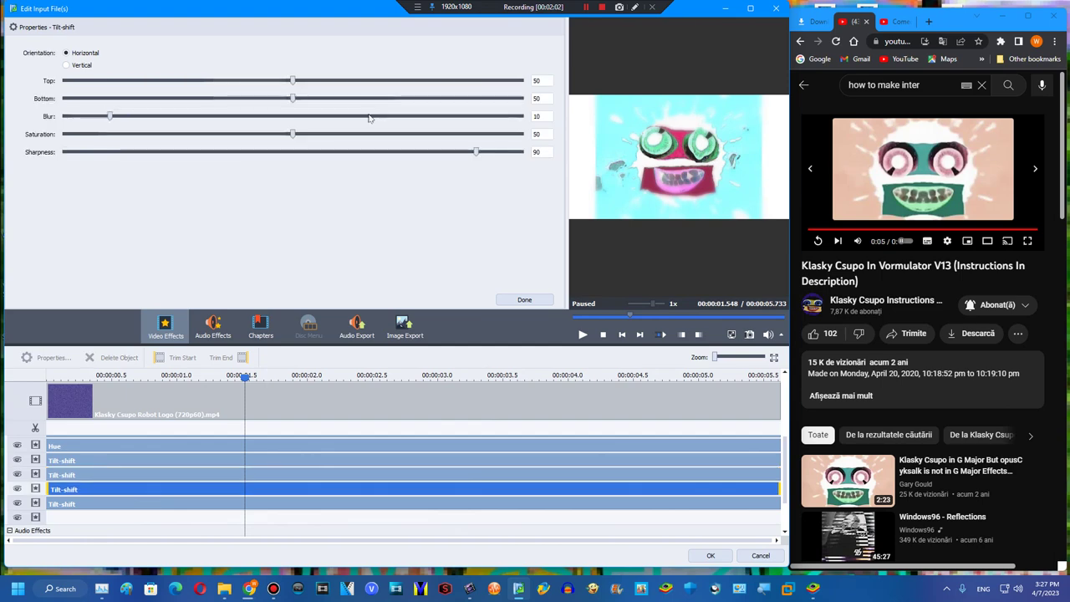
left_click_drag(260, 117, 63, 122)
left_click(70, 155)
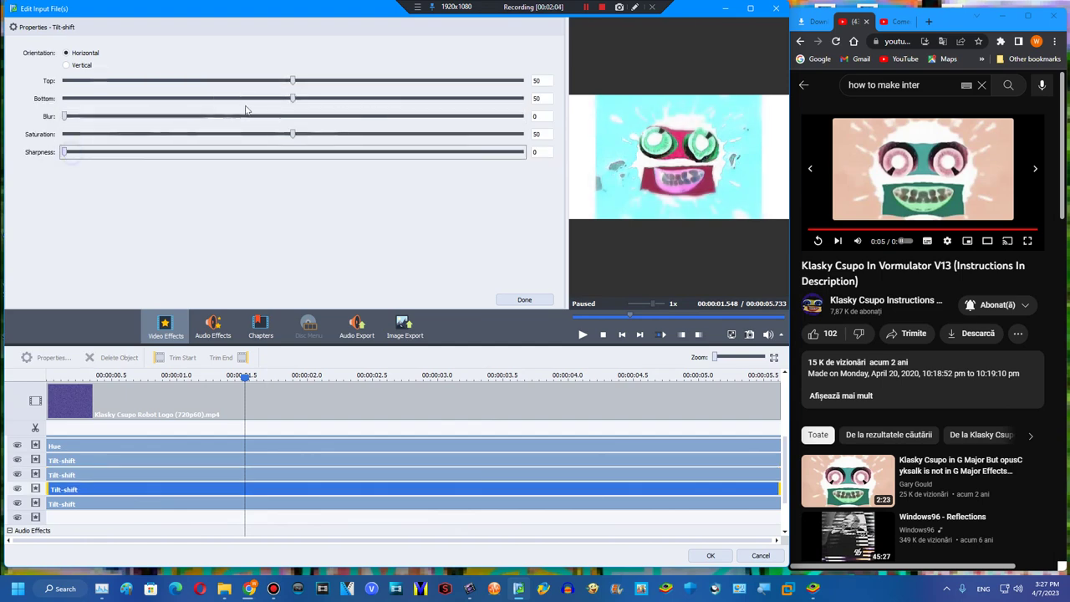
left_click_drag(293, 134, 524, 136)
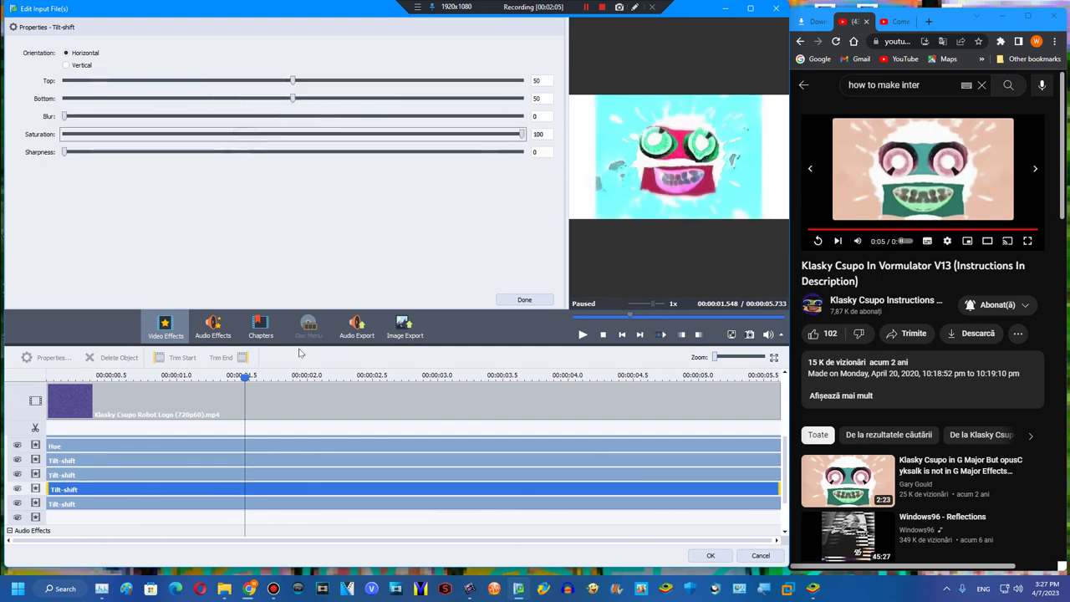
- Set the fourth Tilt-shift effect to blur 0, saturation 25 and sharpness 0
left_click(171, 506)
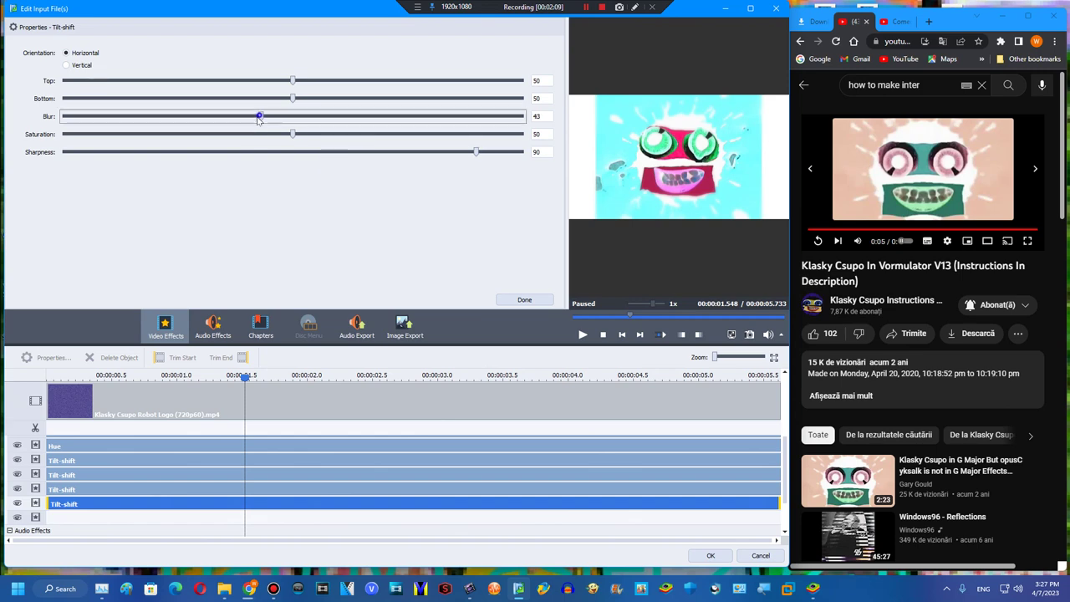
left_click_drag(259, 116, 64, 118)
left_click_drag(260, 137, 195, 146)
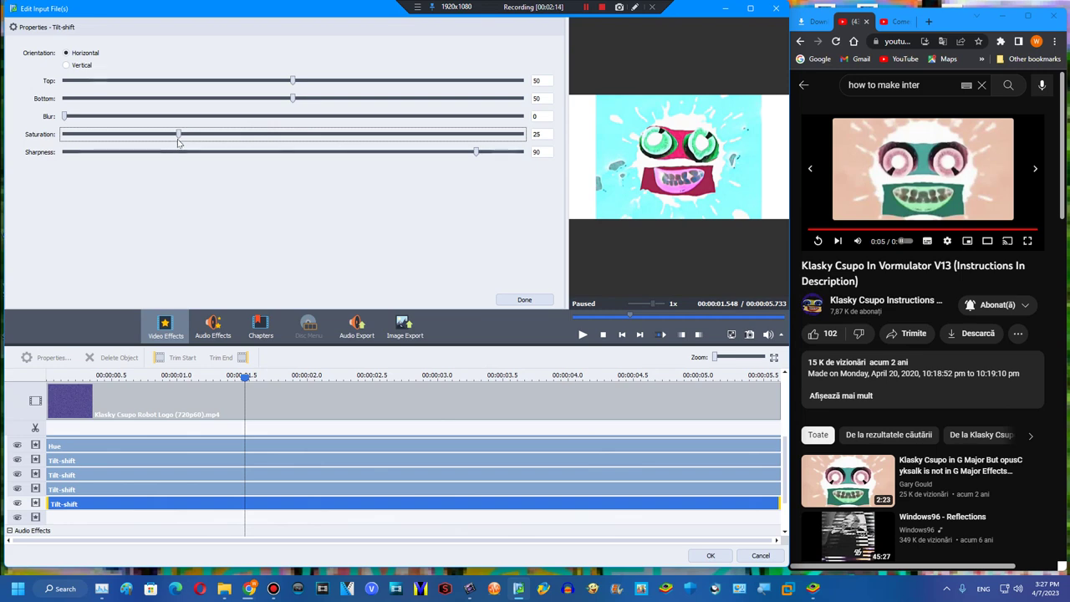
left_click_drag(165, 154, 7, 188)
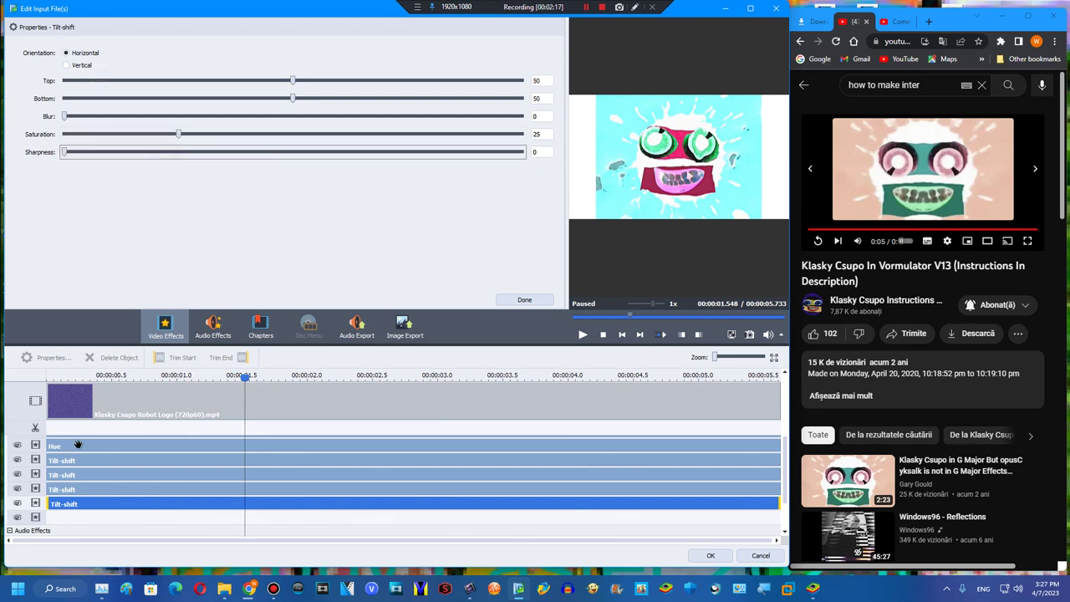
- Try Hue angles such as 146 and -102, restore the angle to 115, and close the effect's properties
left_click(76, 460)
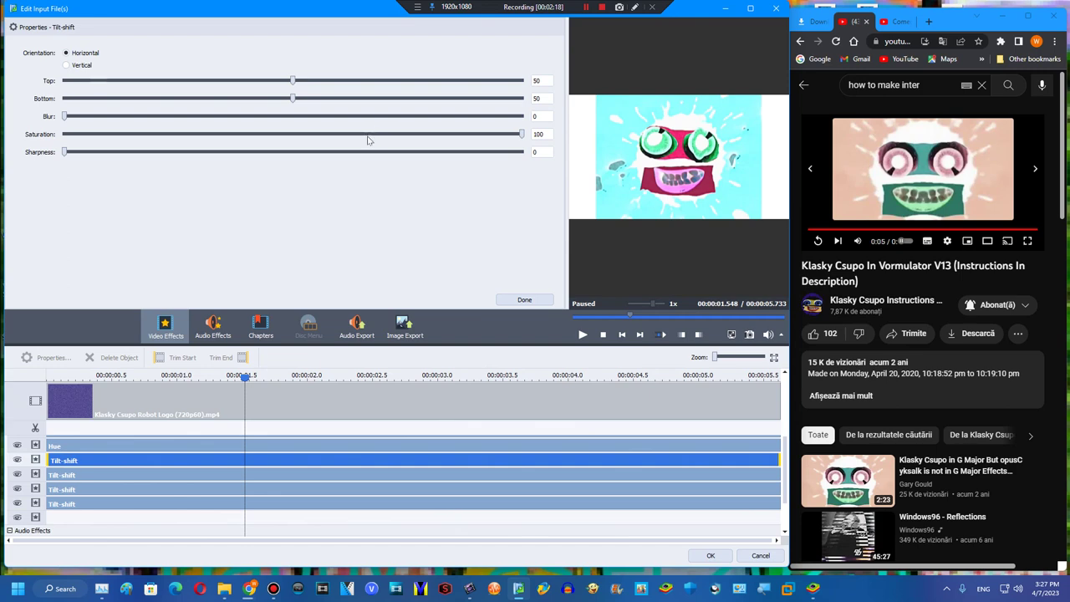
left_click(69, 445)
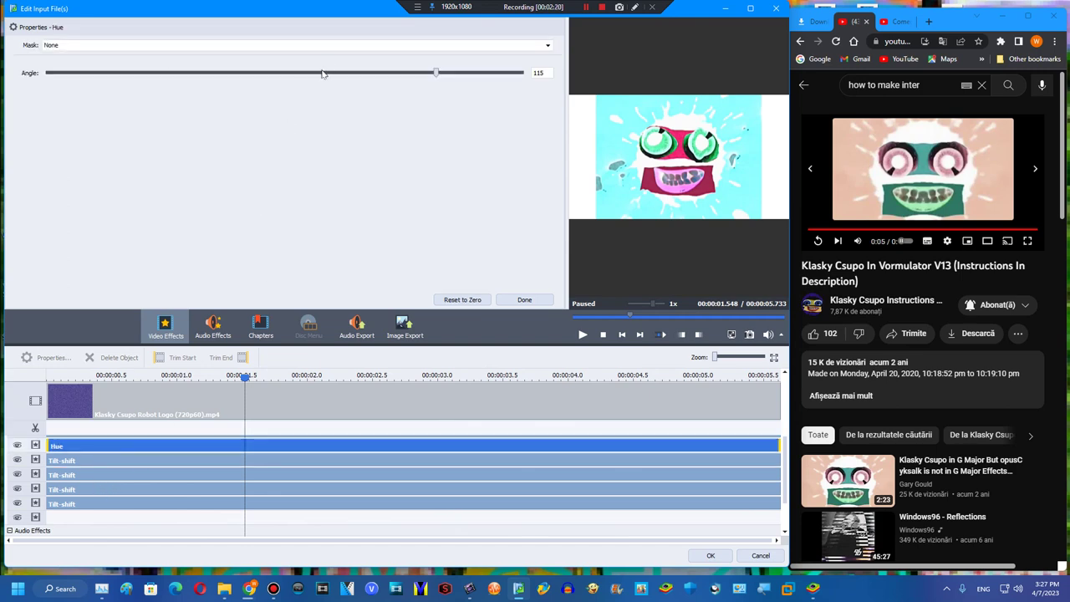
left_click_drag(323, 73, 518, 74)
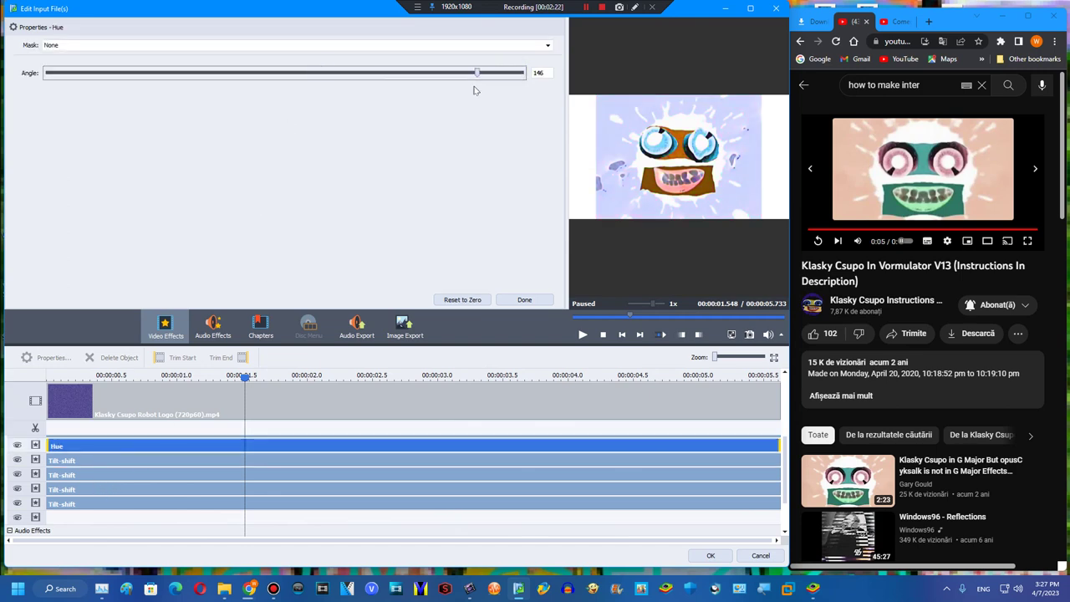
left_click_drag(466, 96, 170, 174)
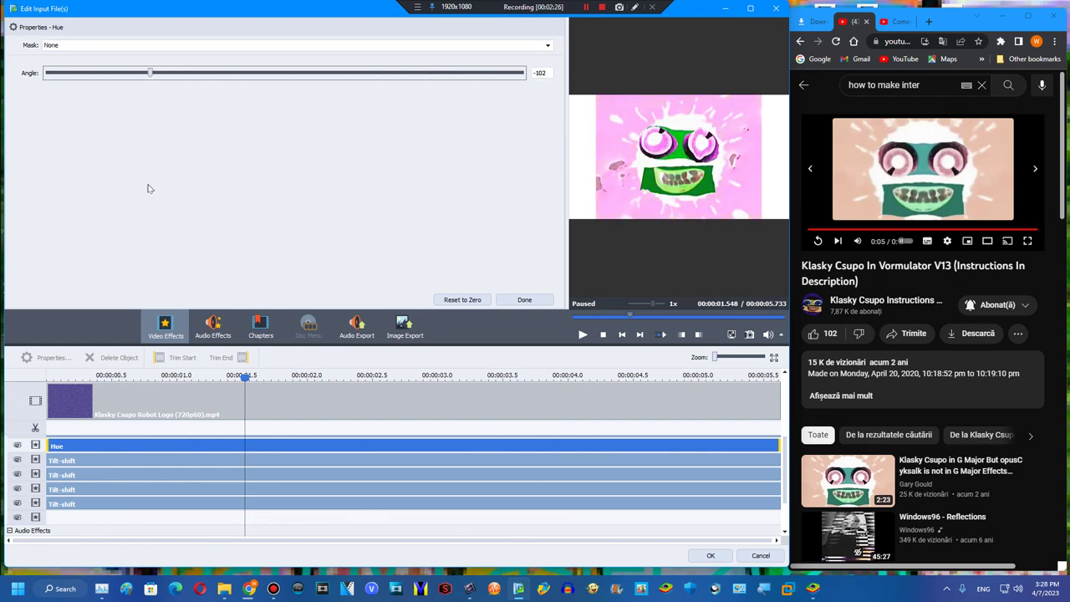
left_click_drag(187, 198, 457, 111)
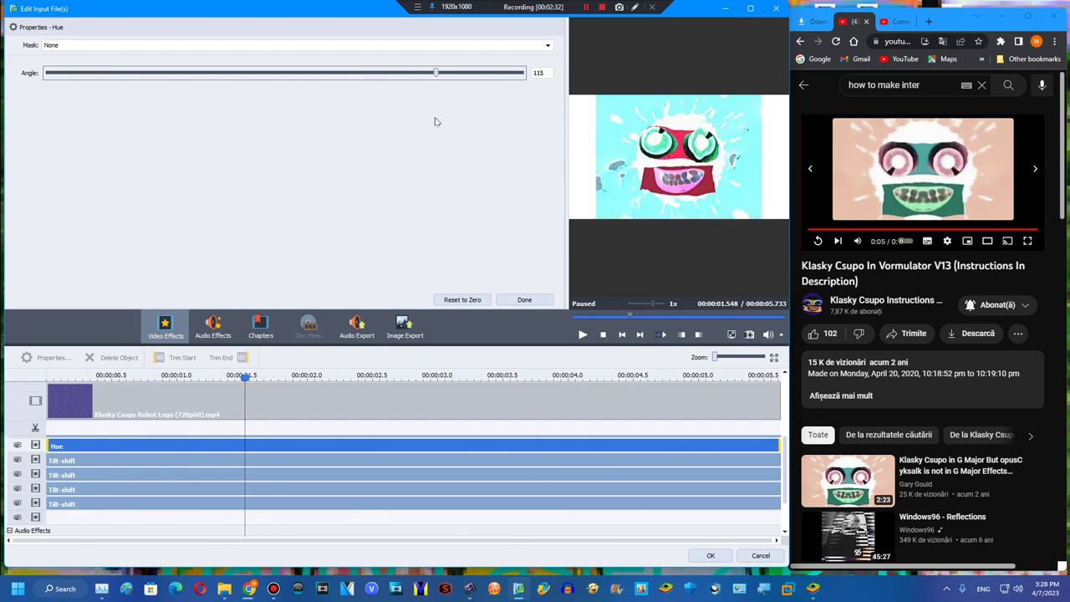
left_click_drag(388, 94, 361, 111)
left_click(524, 299)
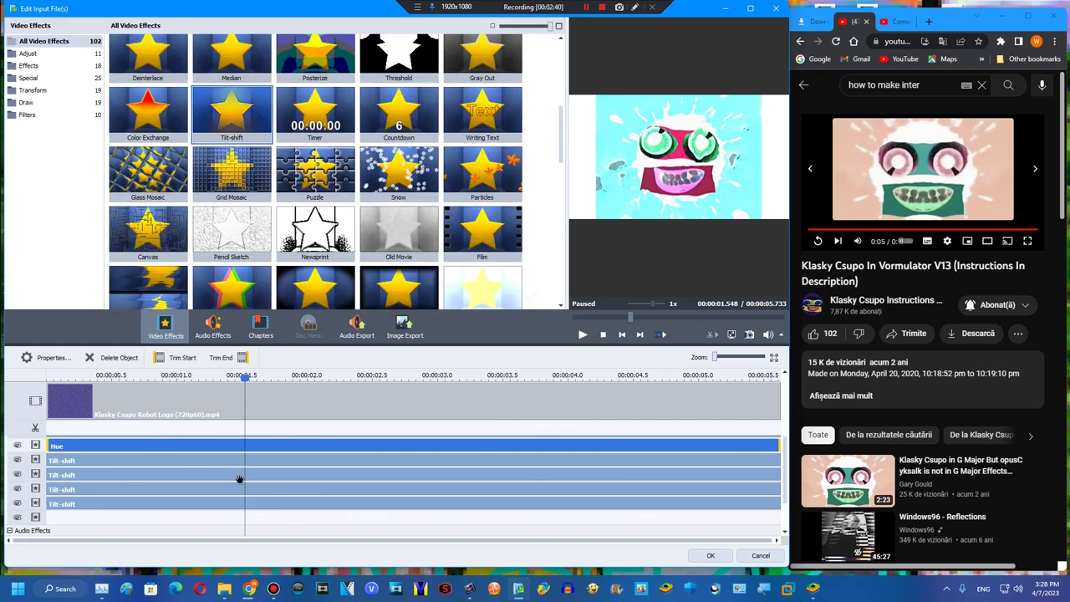
- Add a Flanger audio effect and extend it over the clip's full length
key("Delete")
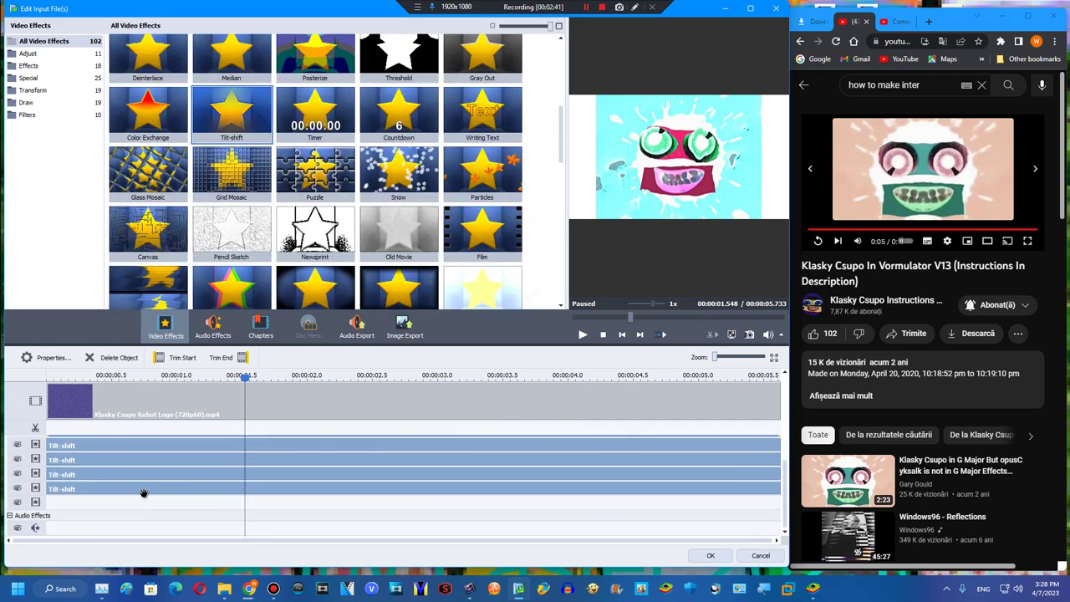
left_click(204, 335)
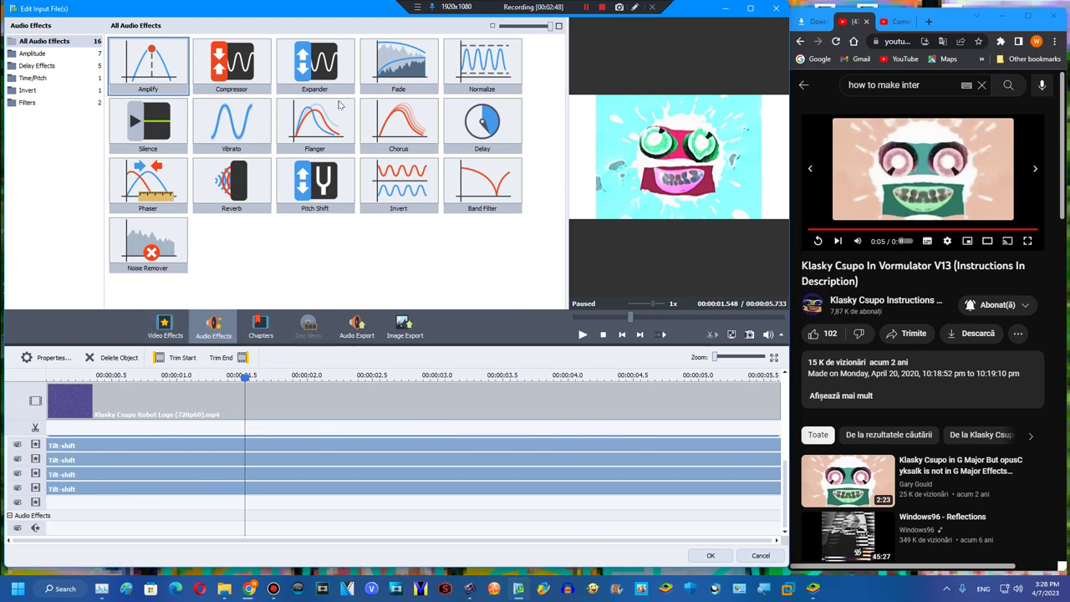
left_click_drag(341, 105, 50, 530)
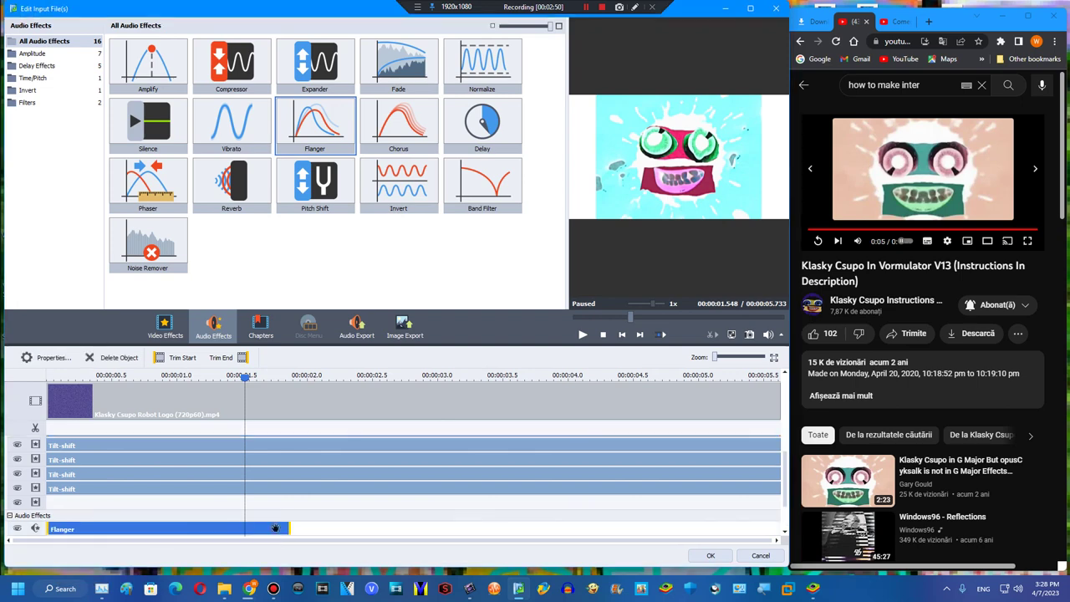
left_click_drag(290, 530, 778, 530)
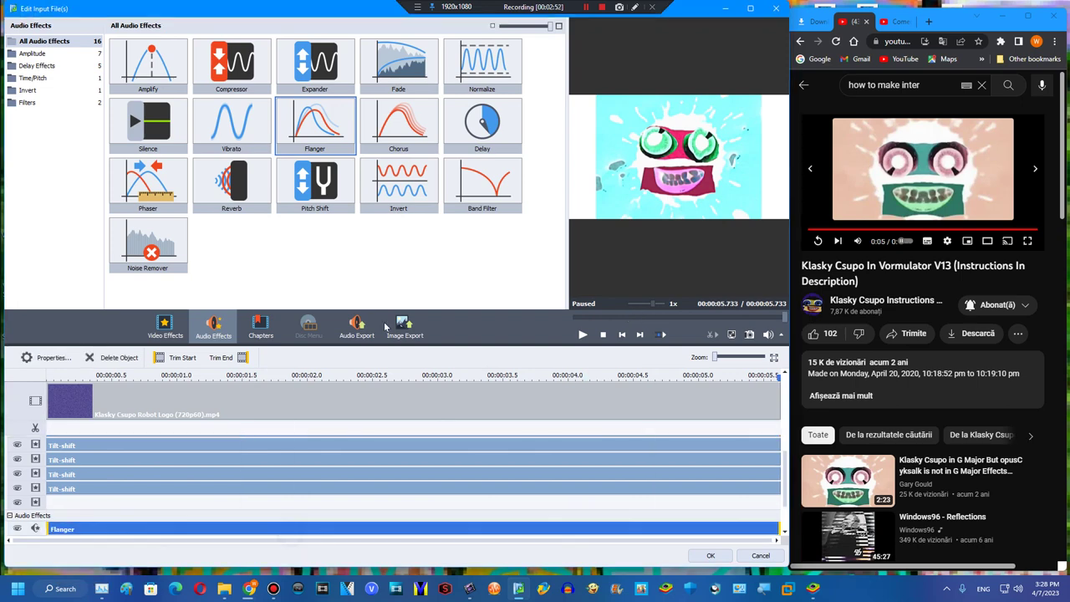
- Preview the Classic Flanger sound from the clip's start, and try the Reflective Room preset instead
left_click(576, 315)
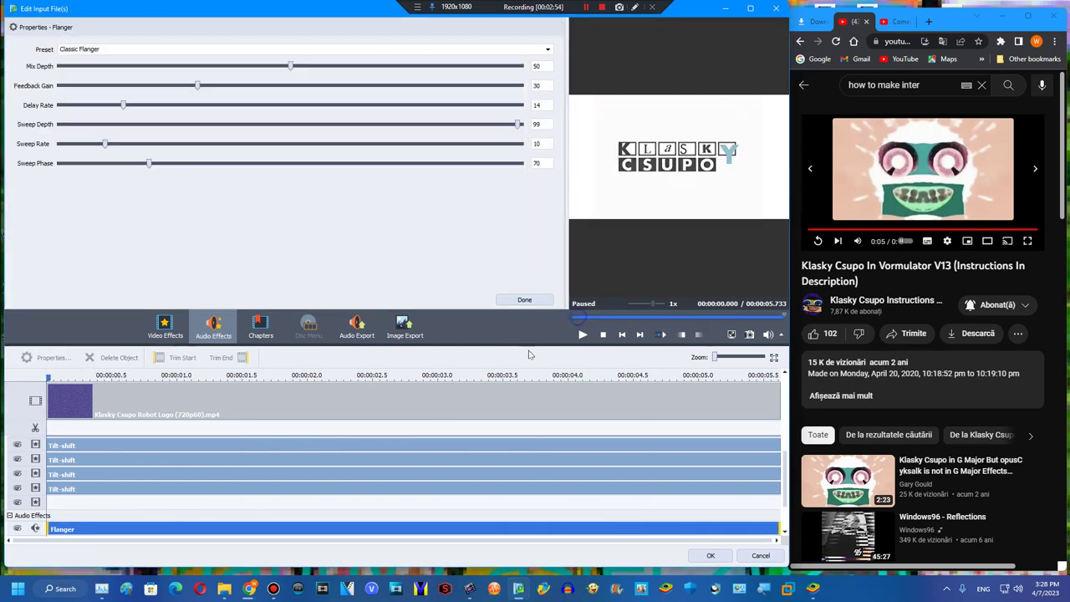
left_click(583, 334)
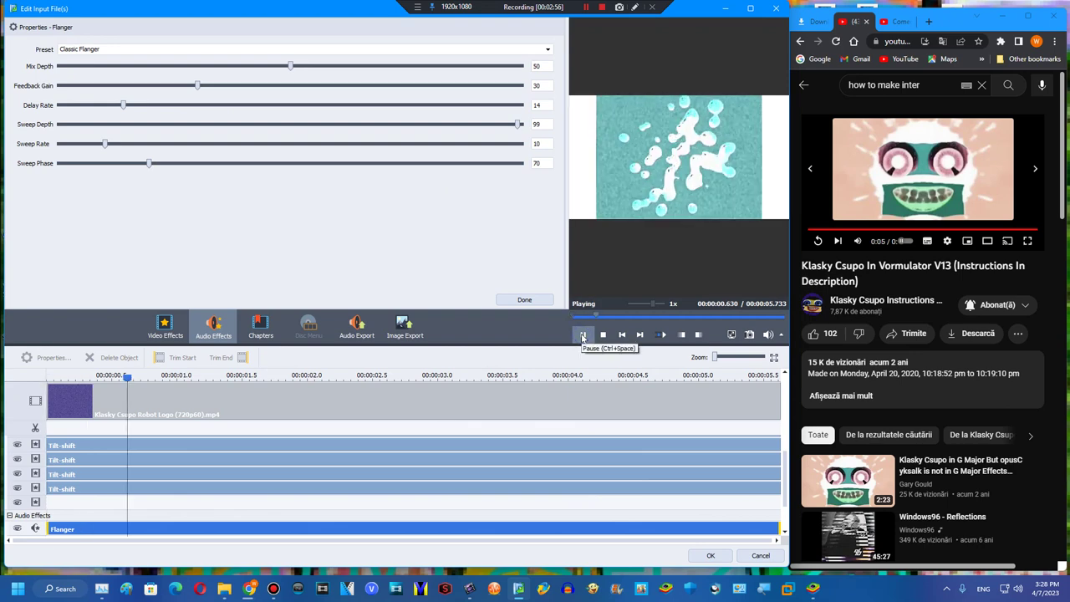
left_click(583, 334)
left_click(425, 49)
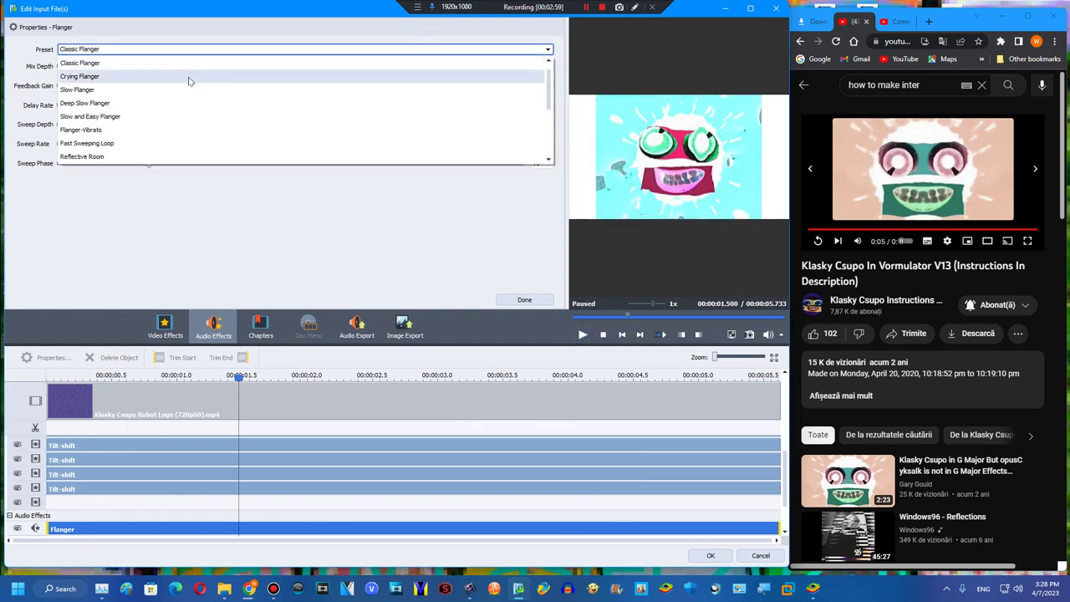
left_click(117, 156)
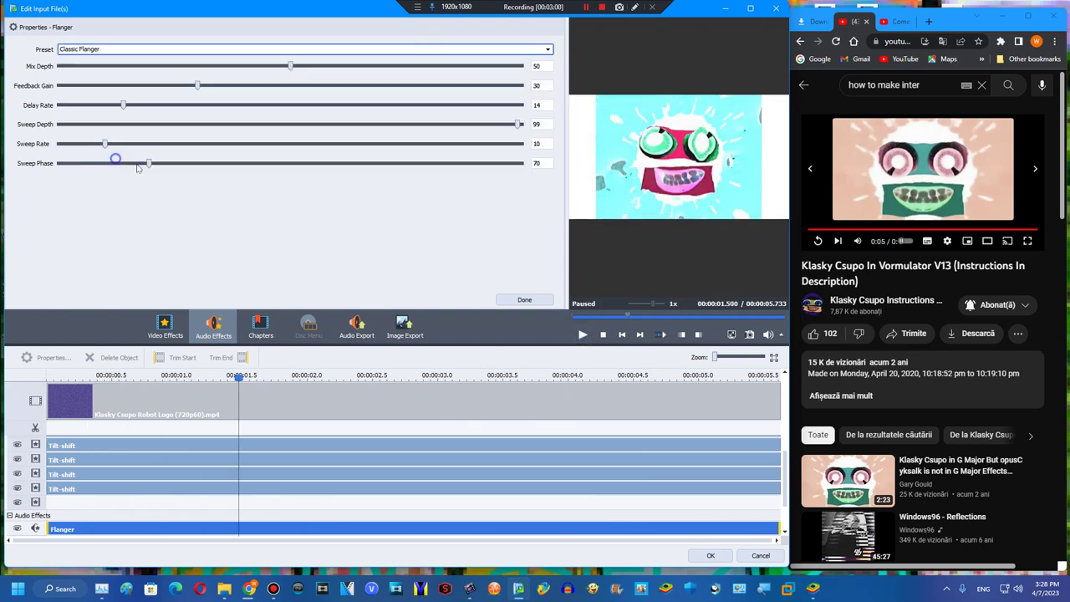
left_click(583, 334)
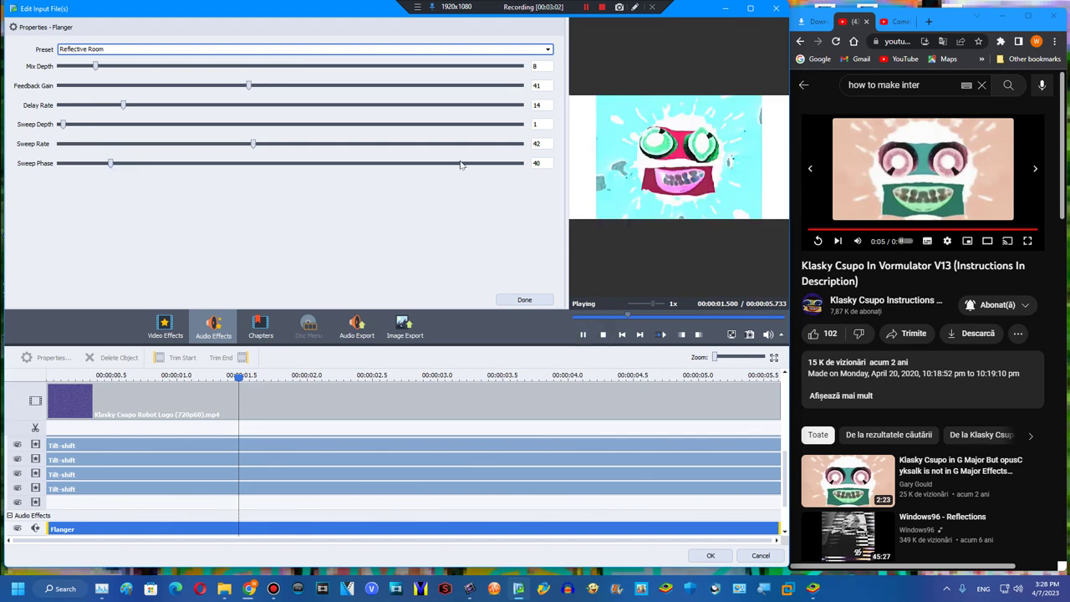
- Try the Flanger with sweep phase 359 and all its other parameters at 100, and listen to the result
left_click_drag(466, 166, 559, 165)
left_click_drag(495, 150, 627, 131)
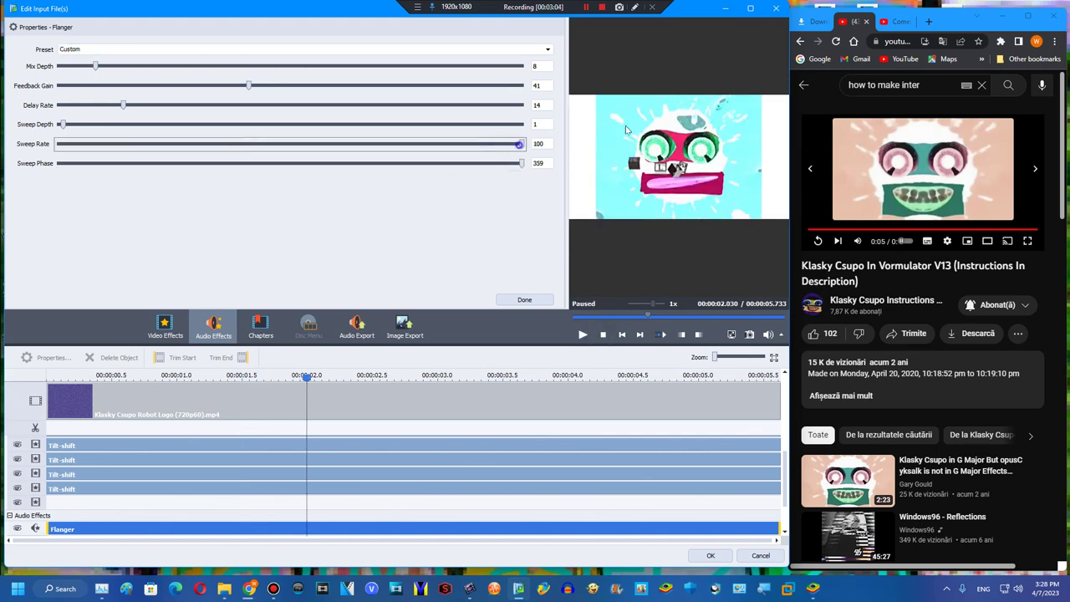
left_click(513, 125)
left_click(509, 105)
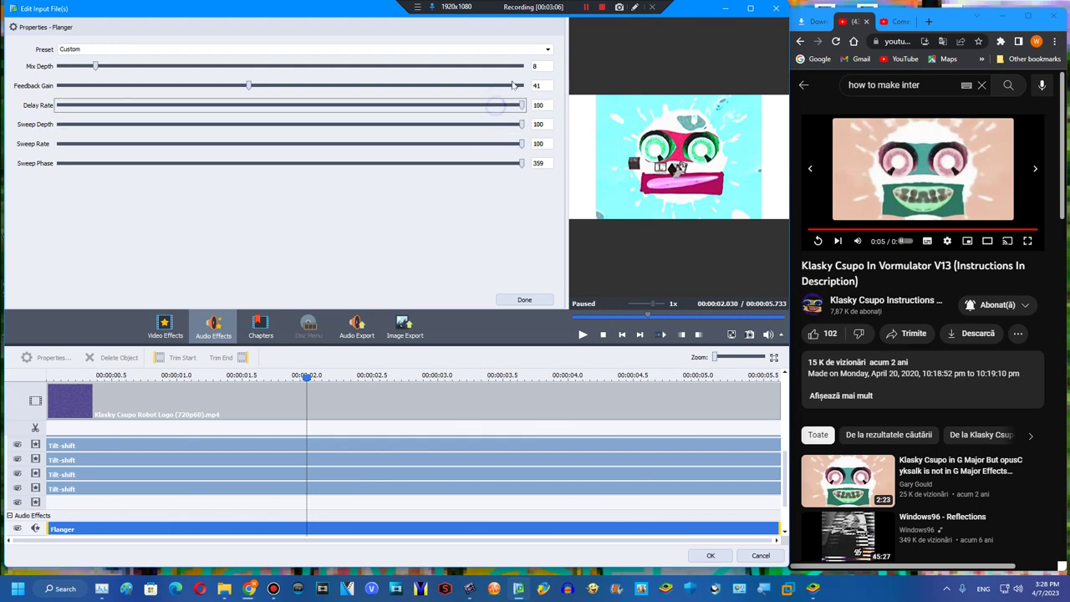
left_click(513, 85)
left_click(516, 66)
left_click(583, 334)
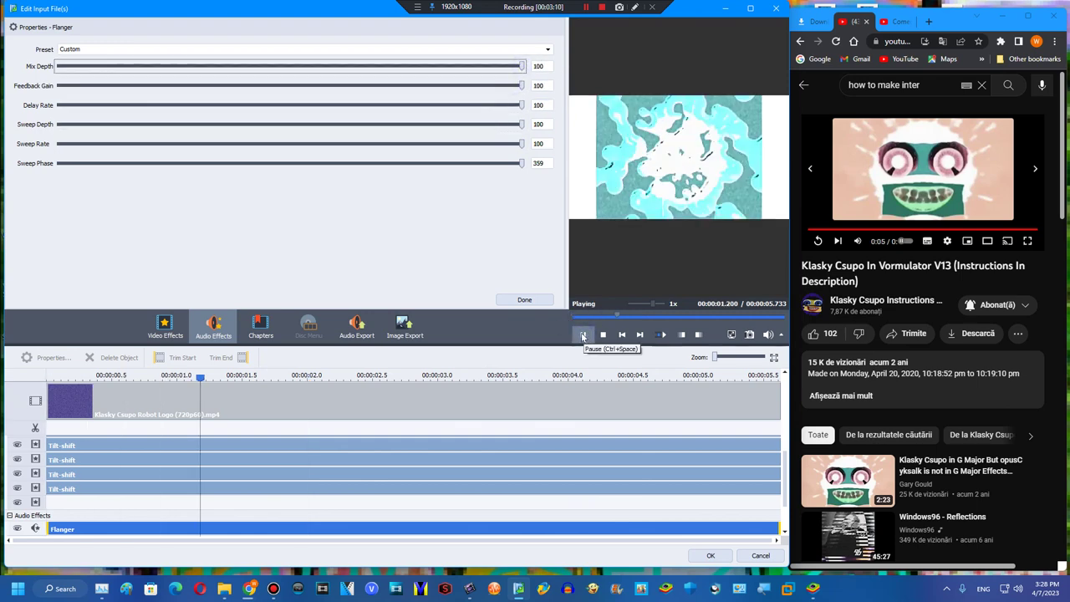
left_click(582, 334)
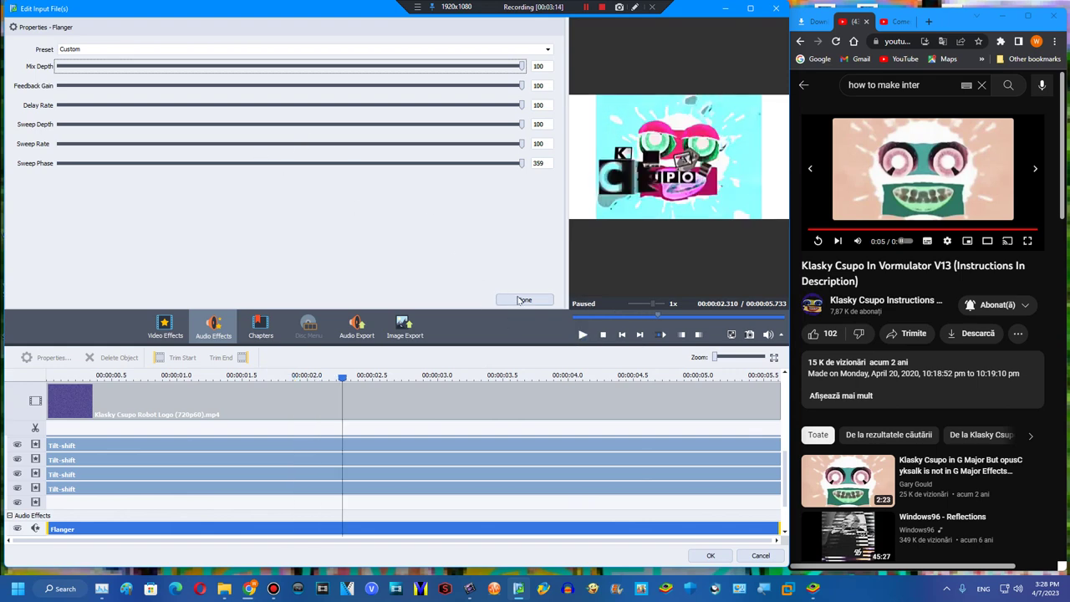
left_click(524, 300)
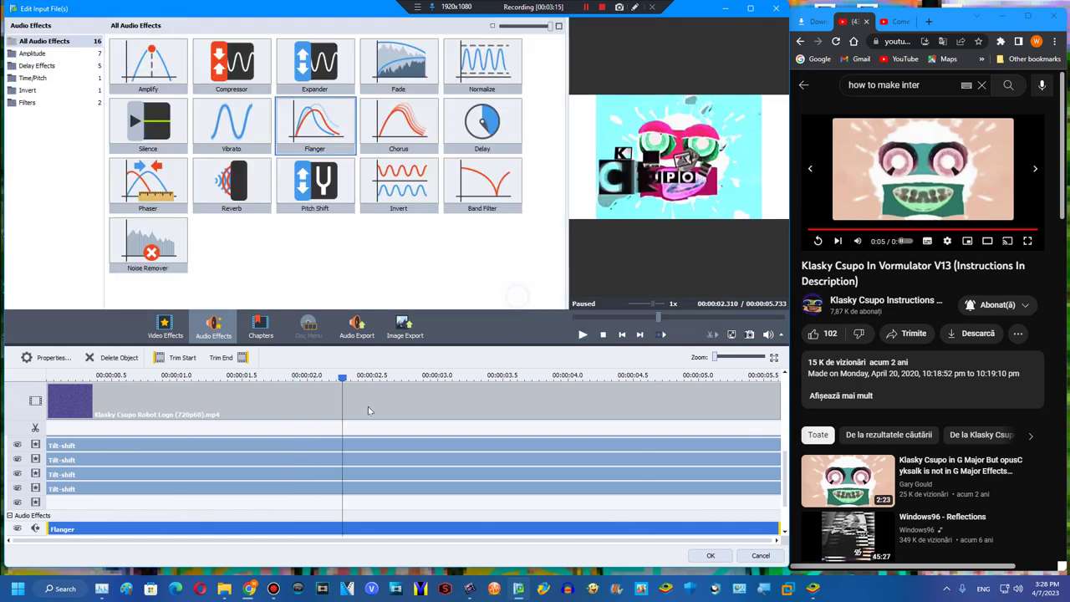
- Delete the customized Flanger effect from the audio effects track
left_click(222, 530)
right_click(222, 530)
left_click(242, 523)
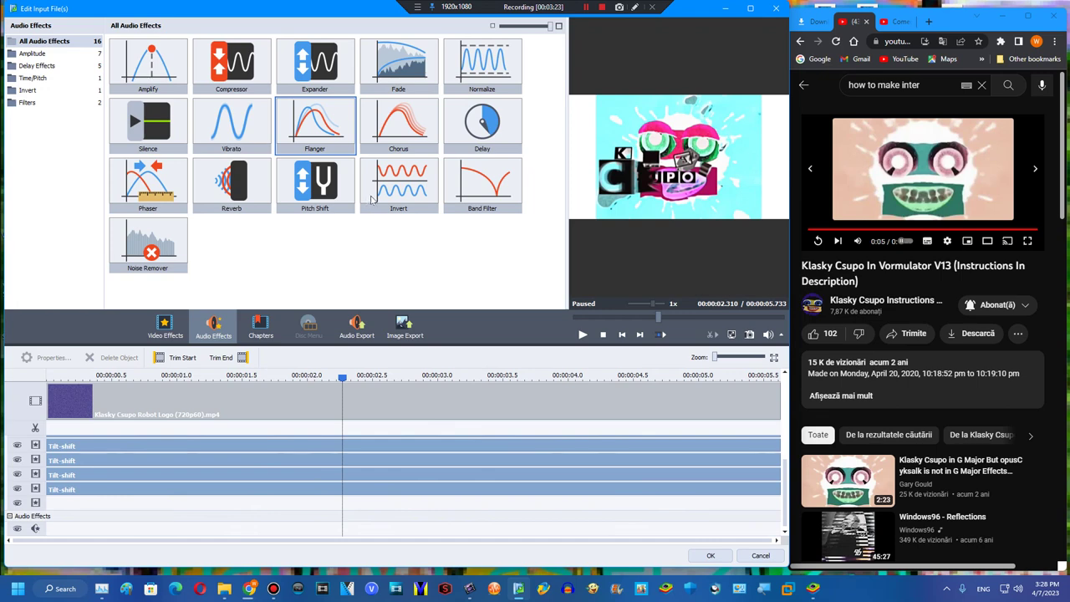
- Add a fresh Flanger audio effect spanning the whole clip, with the playhead at about 0.70 s
left_click_drag(326, 137, 49, 529)
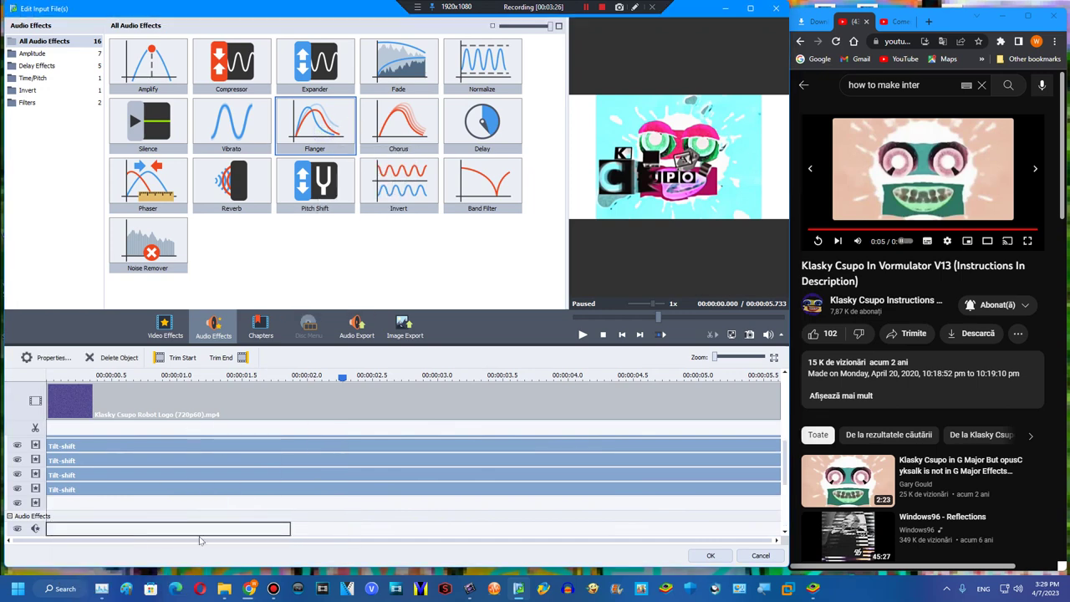
left_click_drag(290, 528, 782, 468)
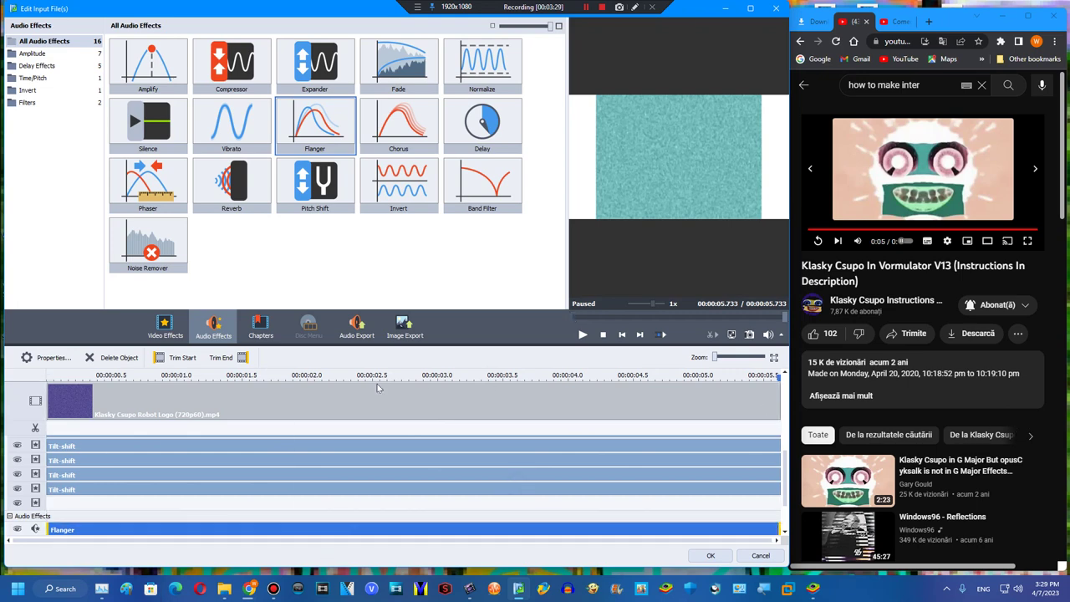
left_click(137, 376)
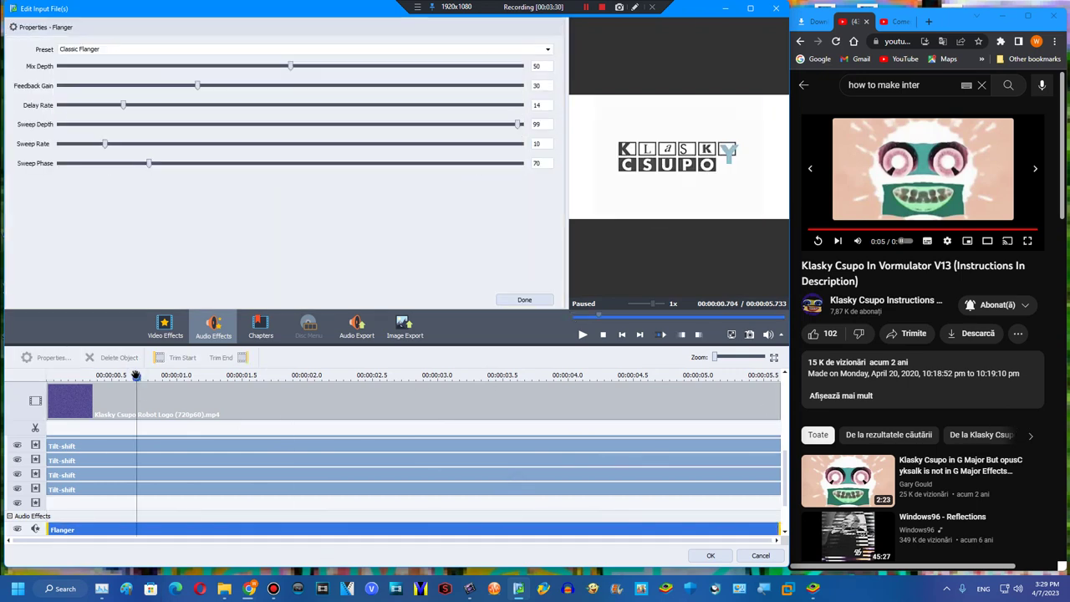
- Apply the Crying Flanger preset to the Flanger effect and play the clip to hear it
left_click(279, 49)
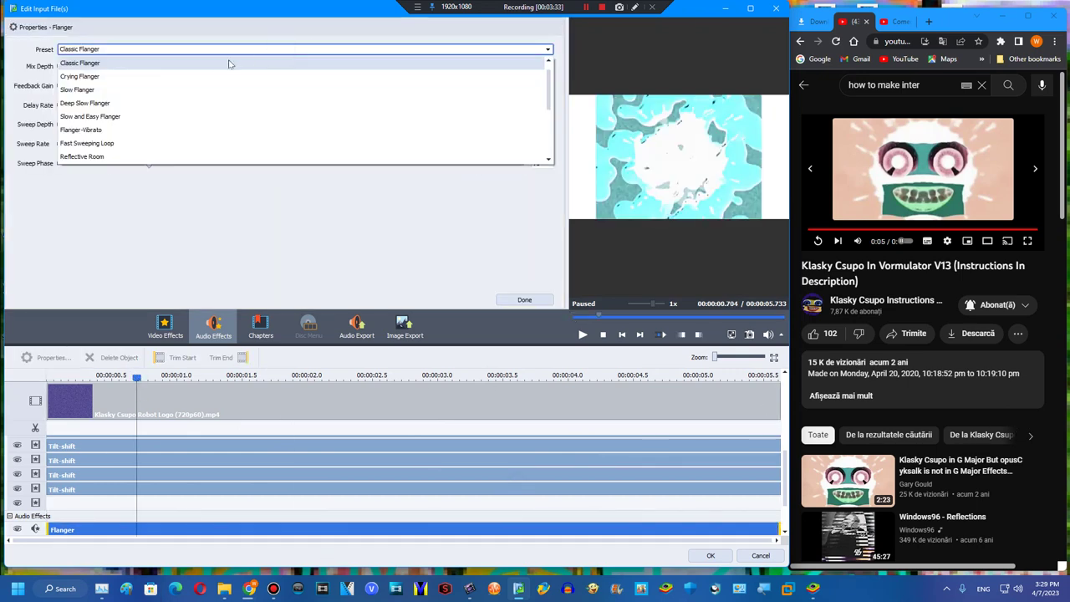
left_click(203, 75)
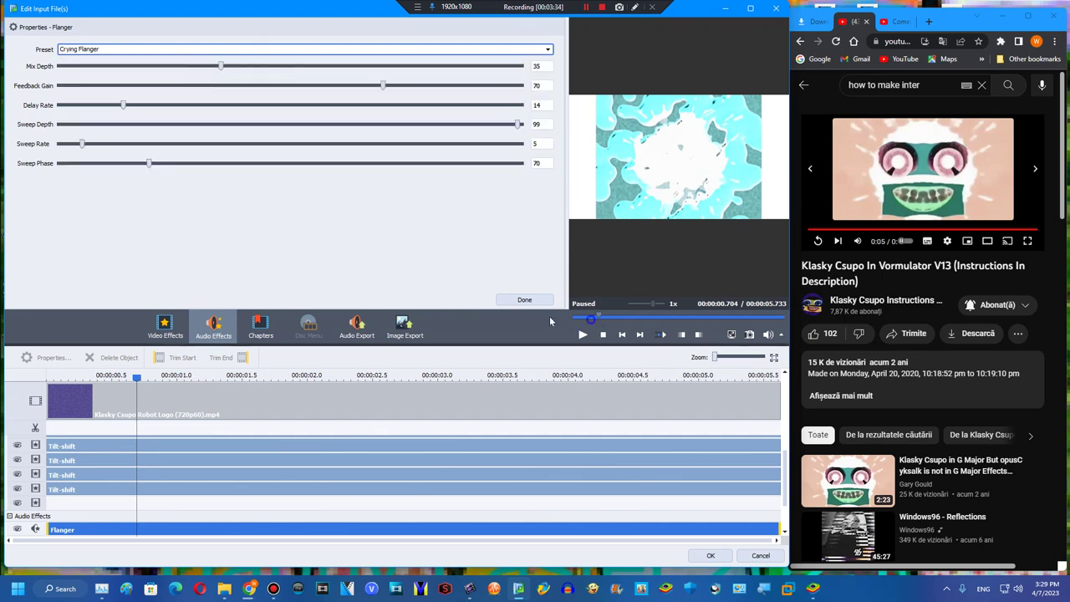
left_click(584, 335)
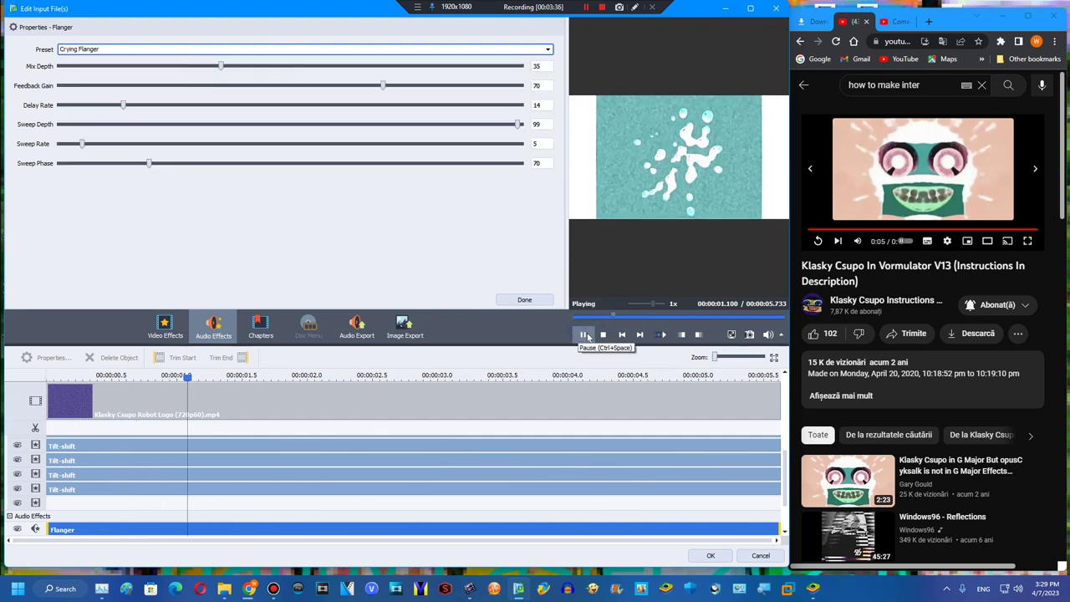
- Raise the Flanger's feedback gain to 100 and play a short stretch of the clip to hear it
left_click(583, 334)
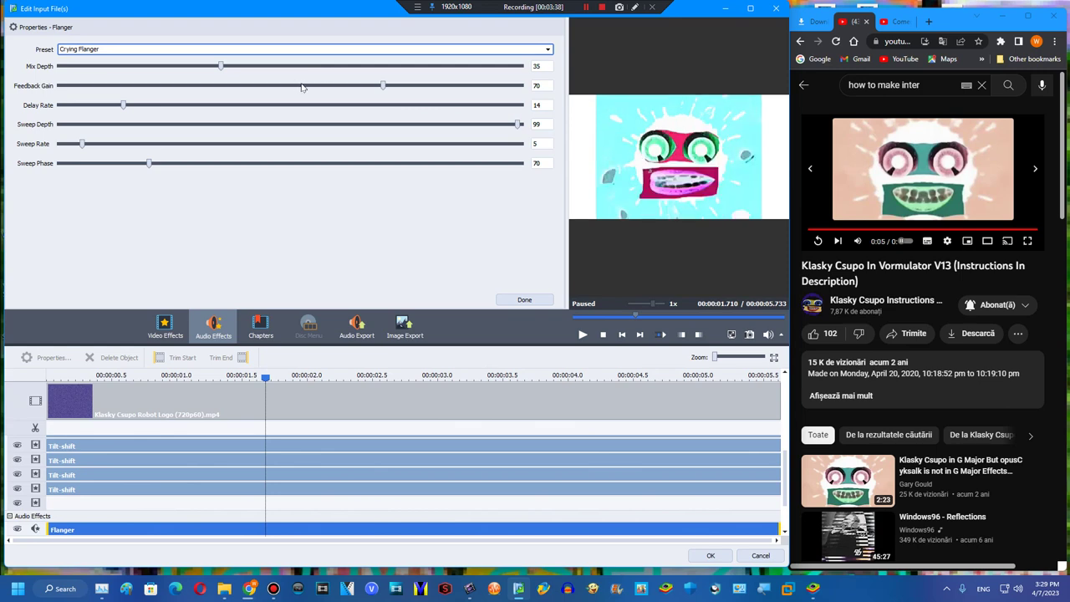
left_click_drag(301, 85, 526, 87)
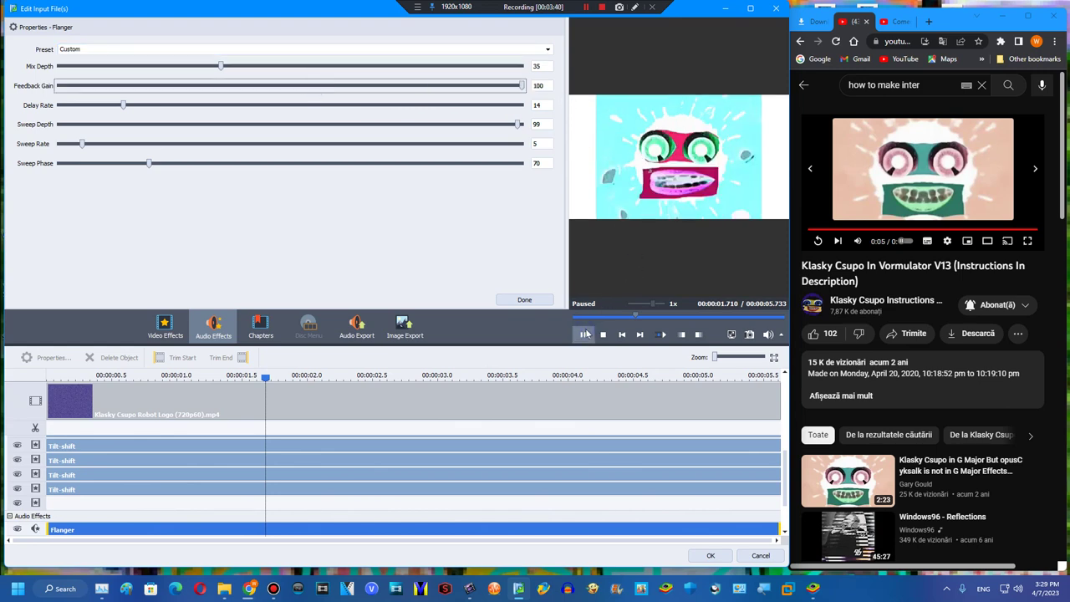
left_click(586, 334)
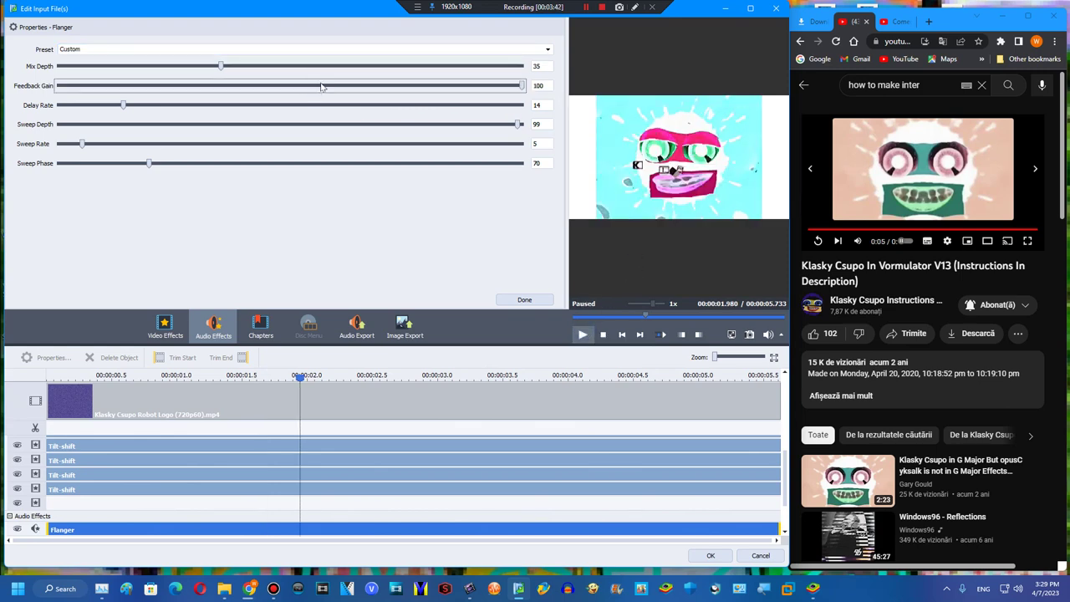
- Leave the Flanger on the Custom preset, close its properties and delete the effect from the audio effects track
left_click(203, 53)
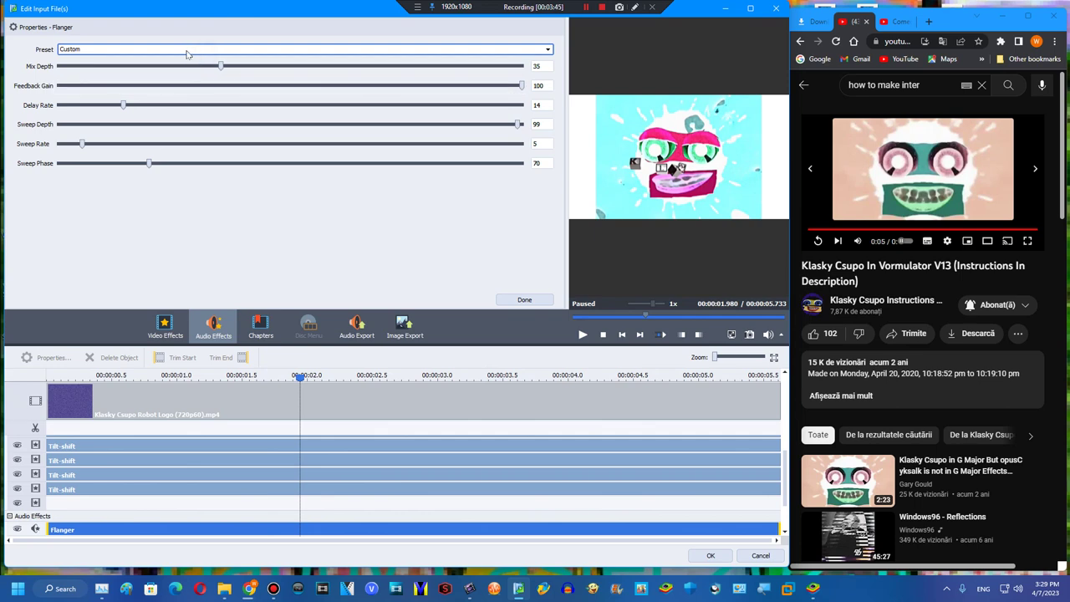
left_click(154, 51)
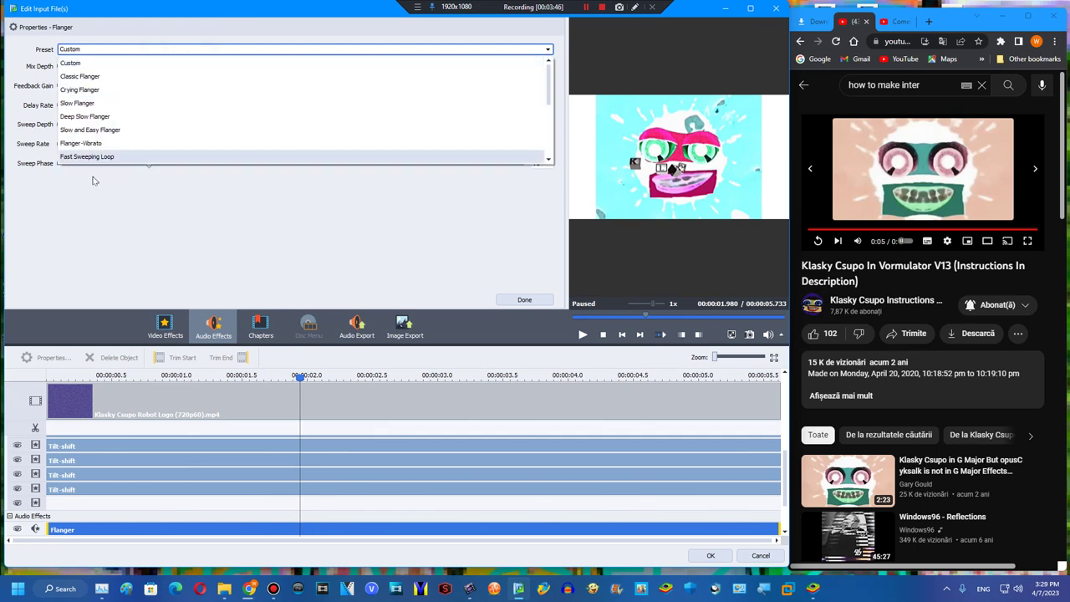
left_click(108, 63)
left_click(504, 300)
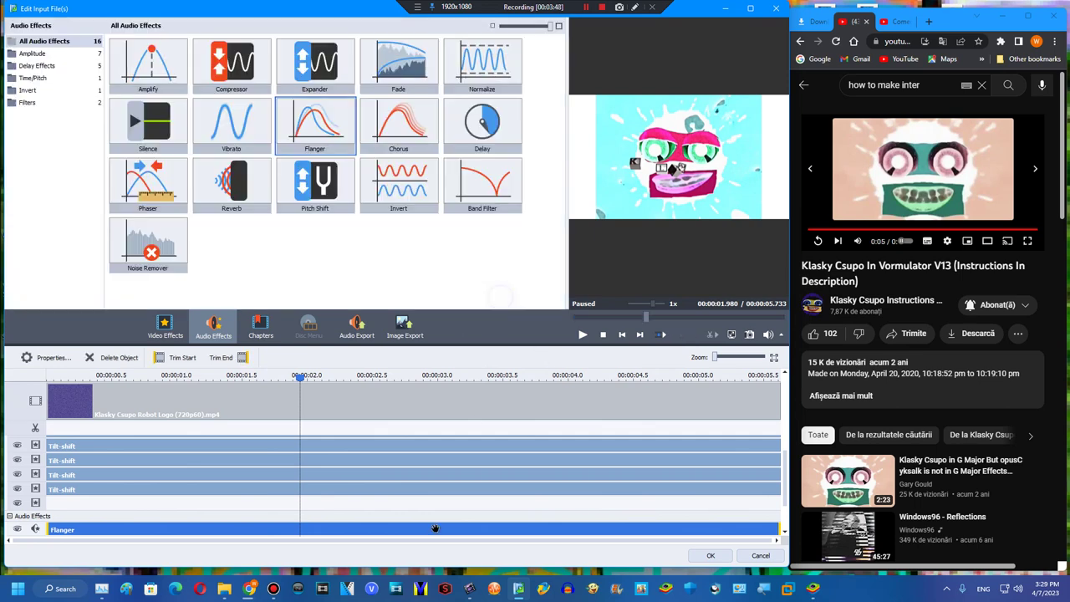
right_click(432, 528)
left_click(443, 519)
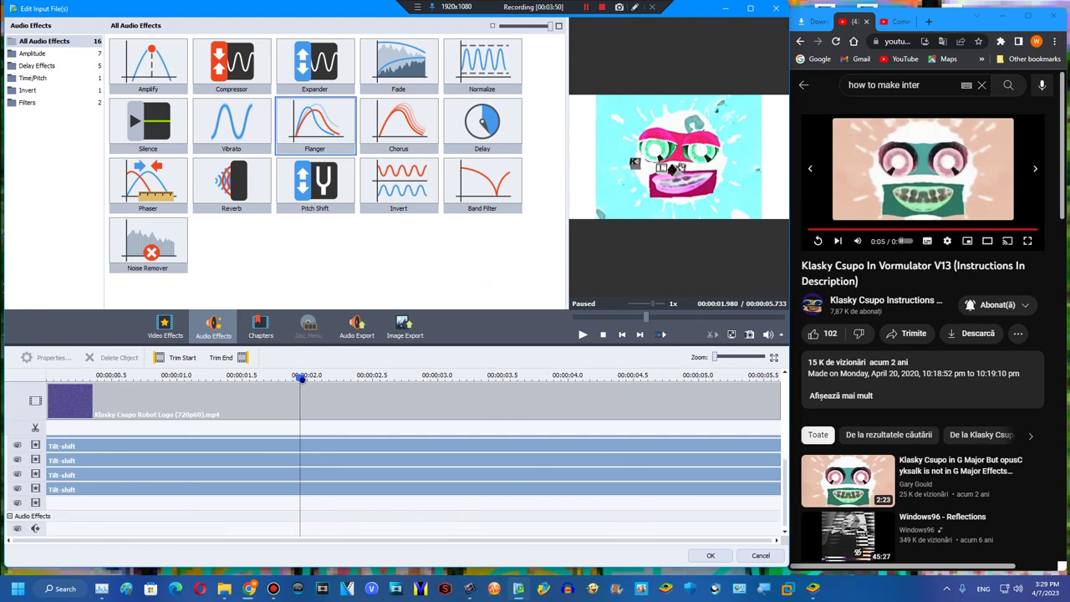
- Add a TV Simulation video effect below the Tilt-shift effects and stretch it over the whole clip
left_click_drag(302, 379, 278, 357)
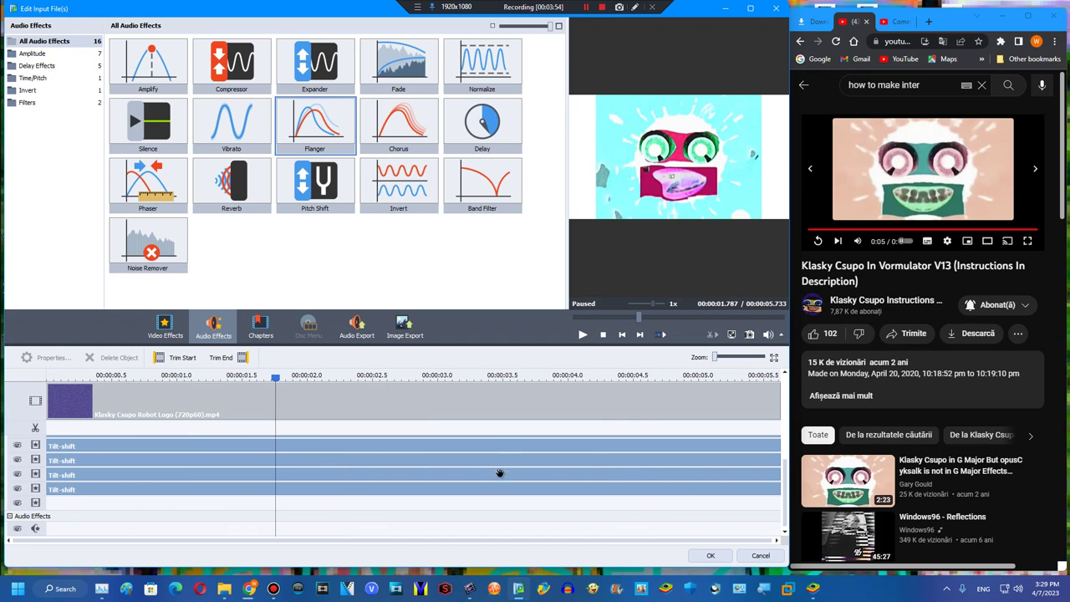
left_click(164, 326)
scroll(562, 139, "down", 5)
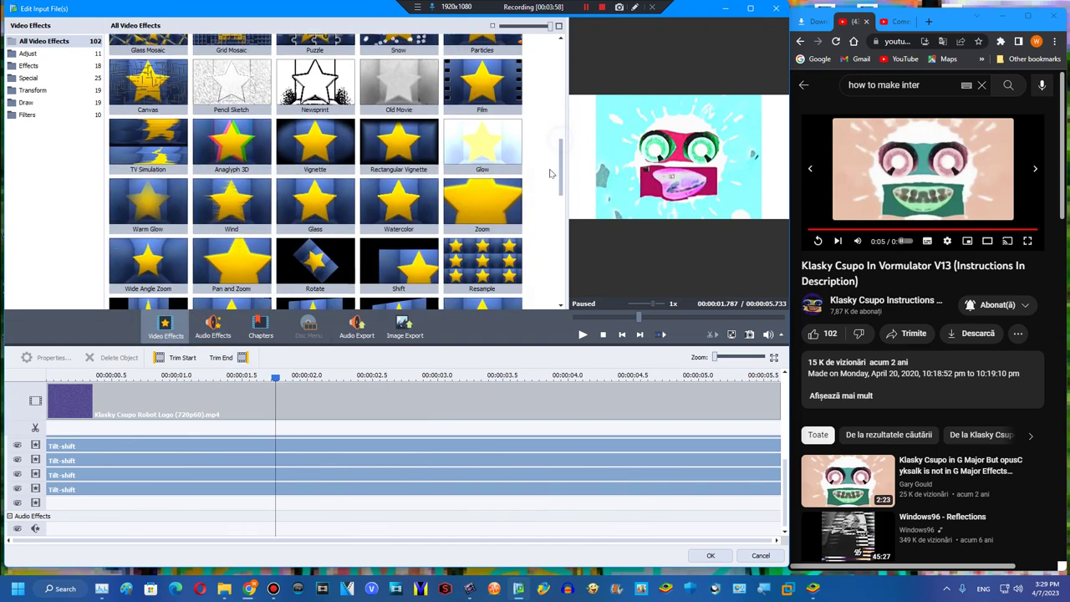
left_click_drag(148, 83, 51, 505)
left_click_drag(292, 503, 777, 504)
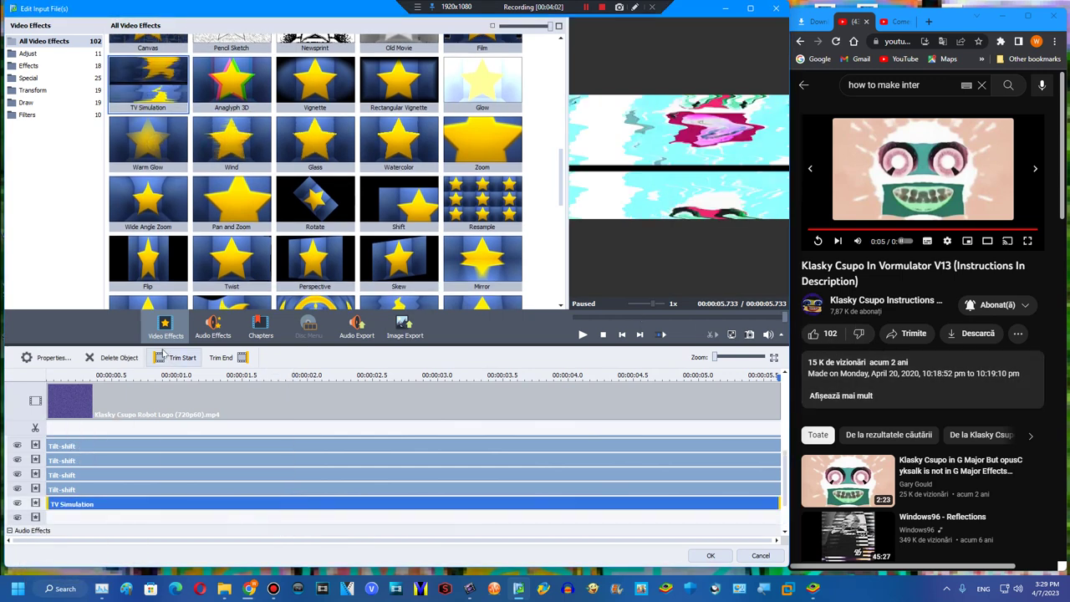
- Set the TV Simulation's interline to 0, try an amplitude of 0 and return the amplitude to 15
left_click(48, 357)
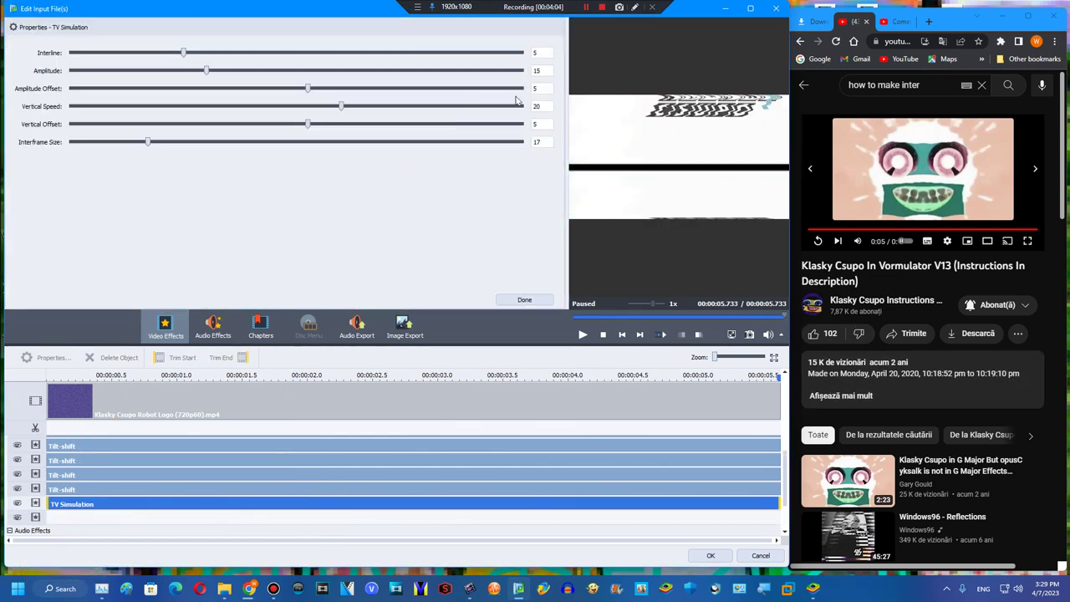
type("0")
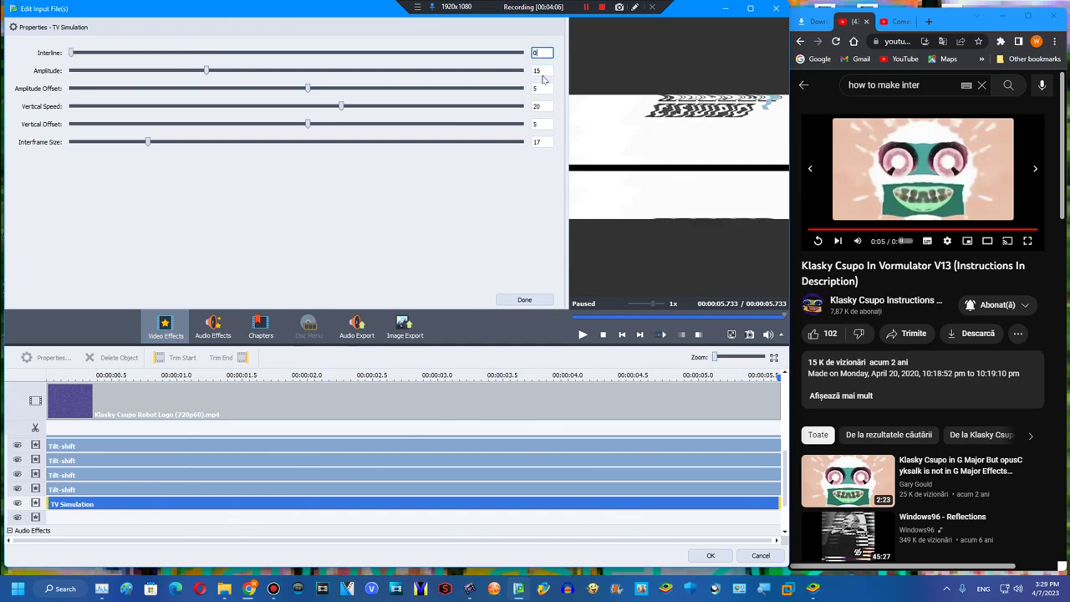
key("Tab")
type("0")
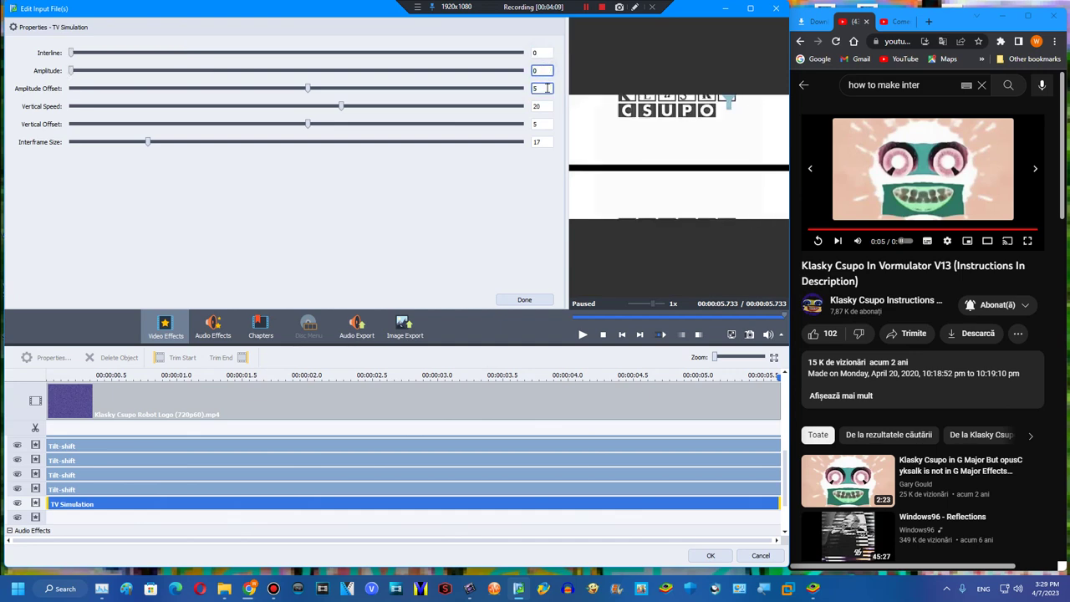
type("5")
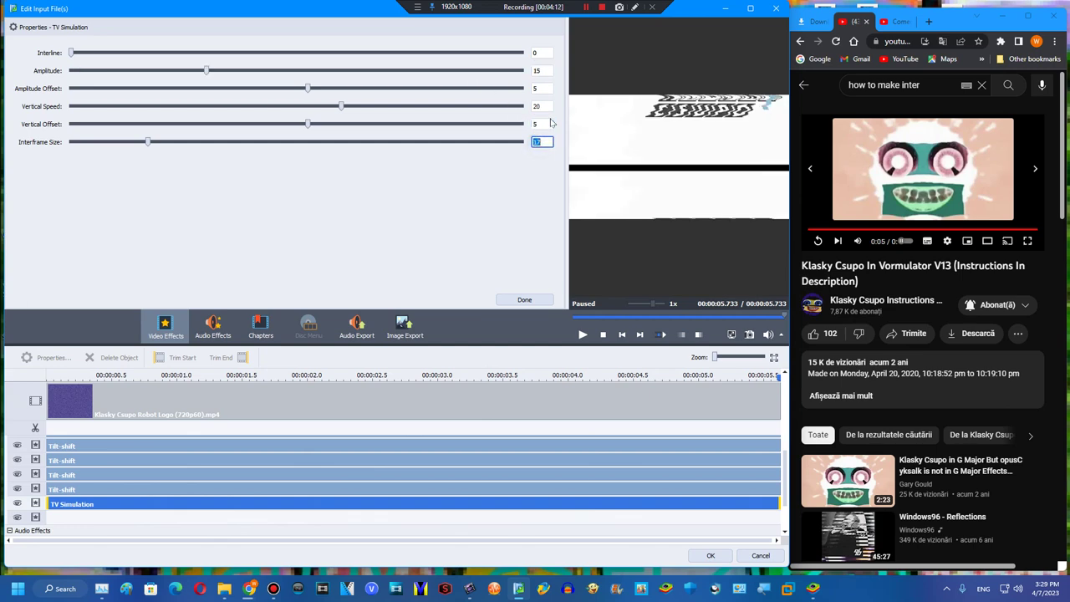
type("0")
- Set the TV Simulation's interframe size, vertical offset and vertical speed to 0
double_click(548, 123)
type("0")
double_click(547, 106)
type("0")
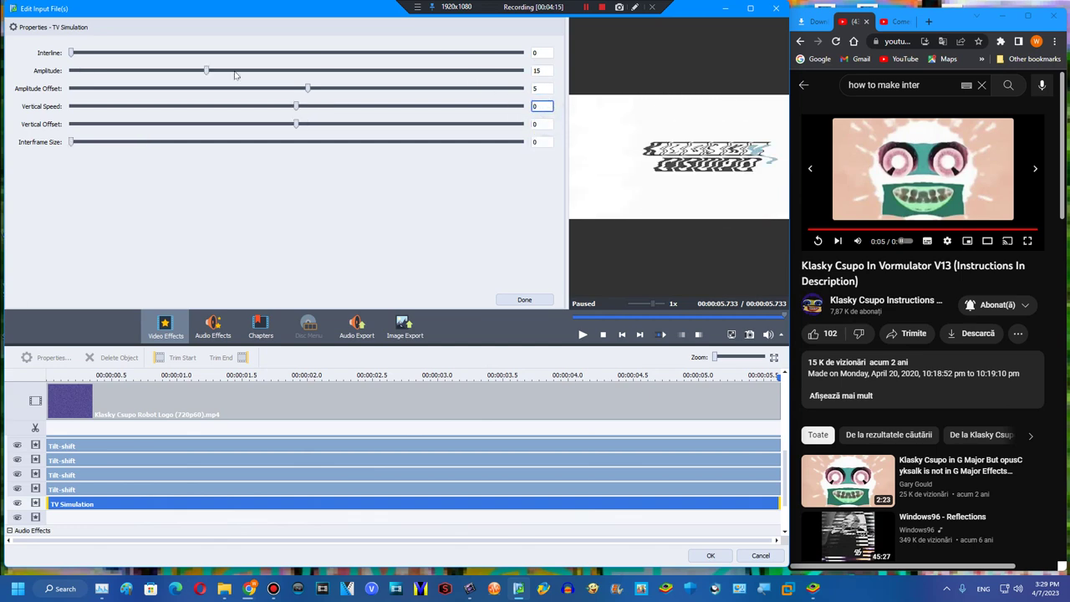
- Set the TV Simulation's amplitude offset to -14 and preview the frame at about 1.78 s
left_click_drag(307, 89, 264, 110)
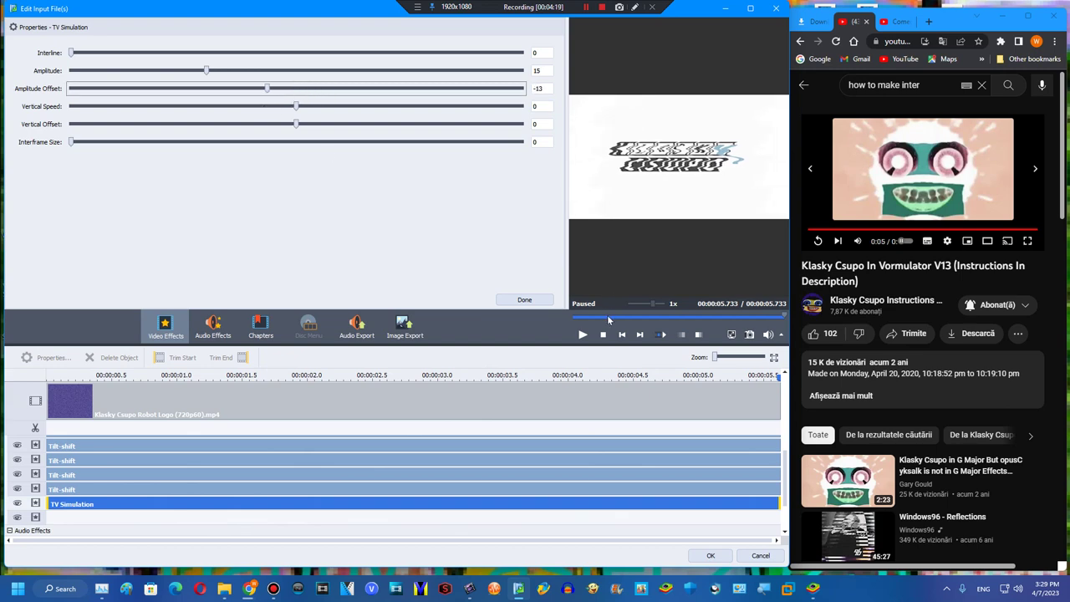
left_click(609, 320)
left_click(639, 317)
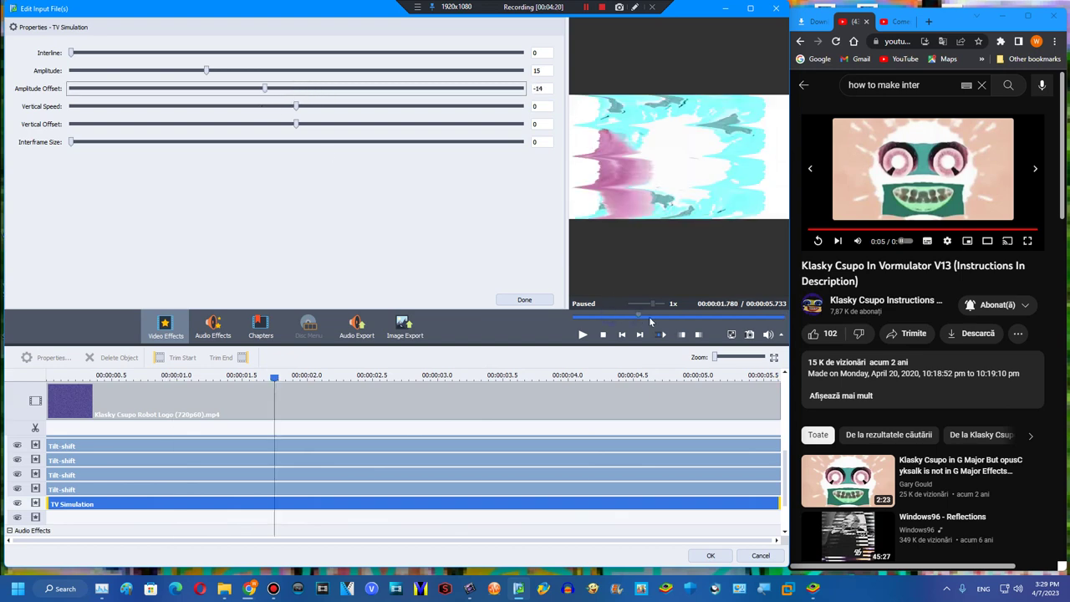
left_click(547, 301)
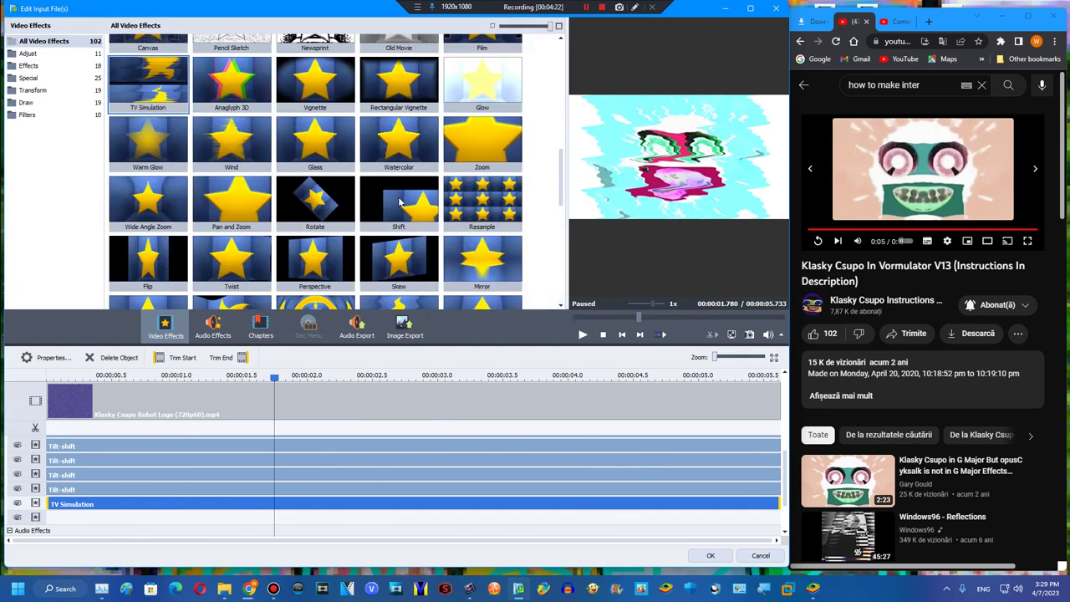
- Add a Wave video effect below TV Simulation and stretch it over the whole clip
scroll(559, 178, "down", 4)
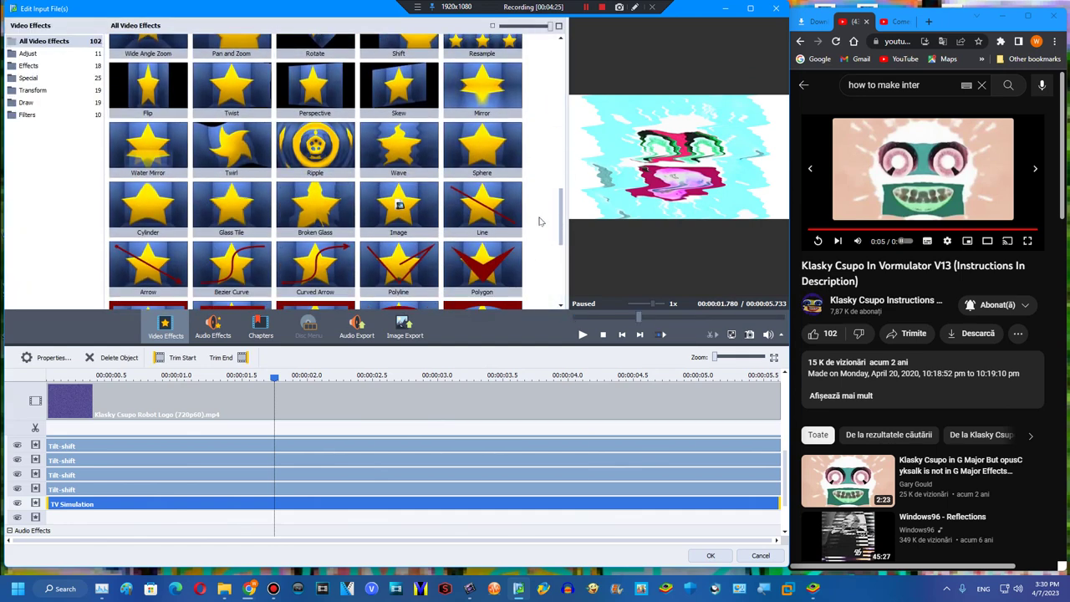
left_click_drag(33, 557, 48, 518)
left_click_drag(290, 519, 782, 500)
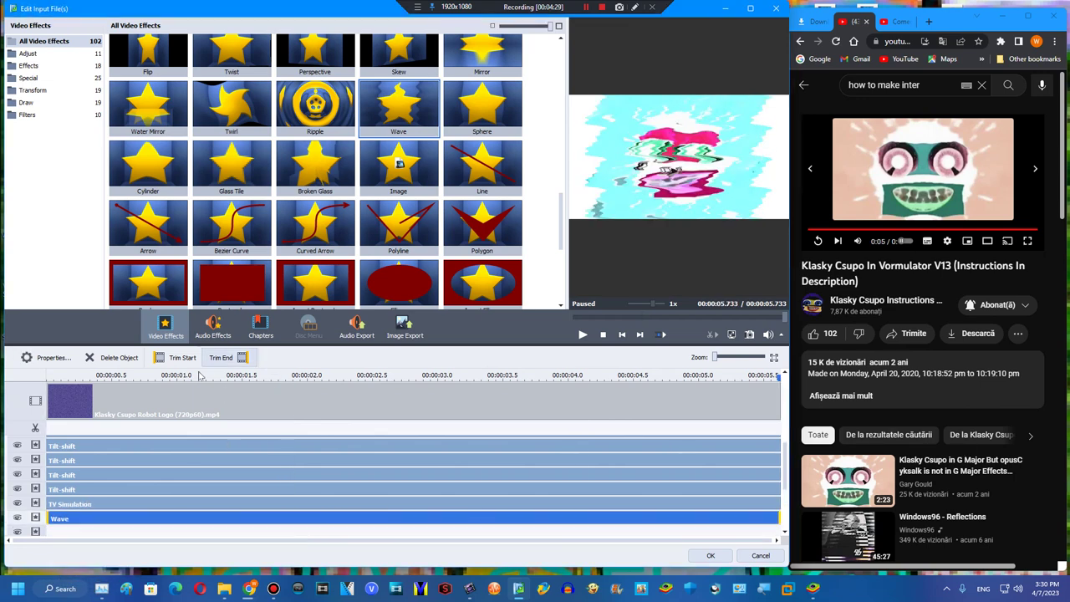
- Set the Wave effect to amplitude 40, speed 0 and offset 12, with the vertical option turned off
left_click(47, 357)
left_click(623, 333)
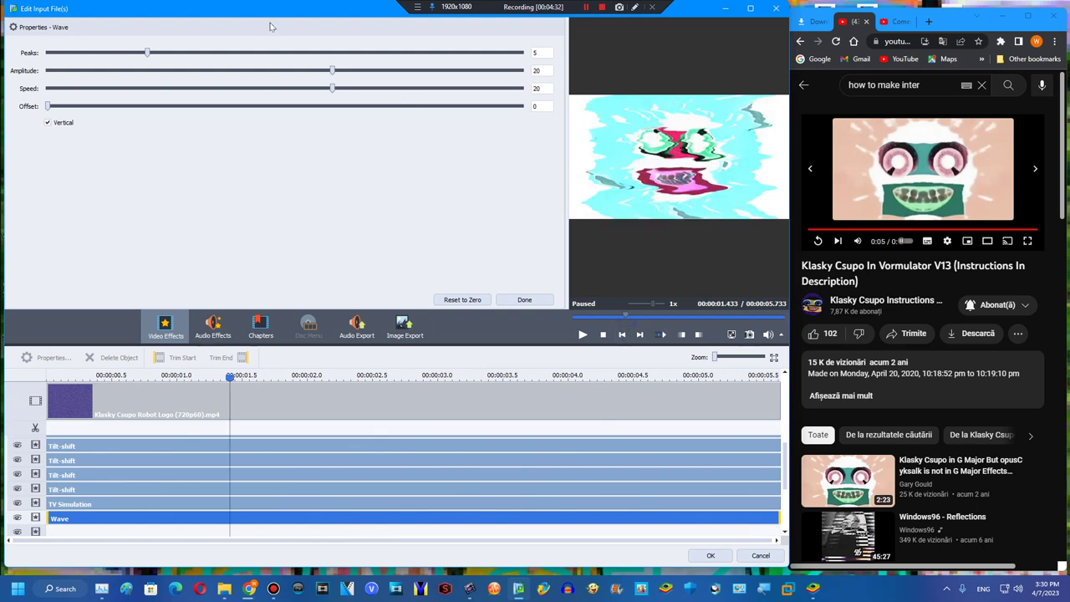
left_click(147, 54)
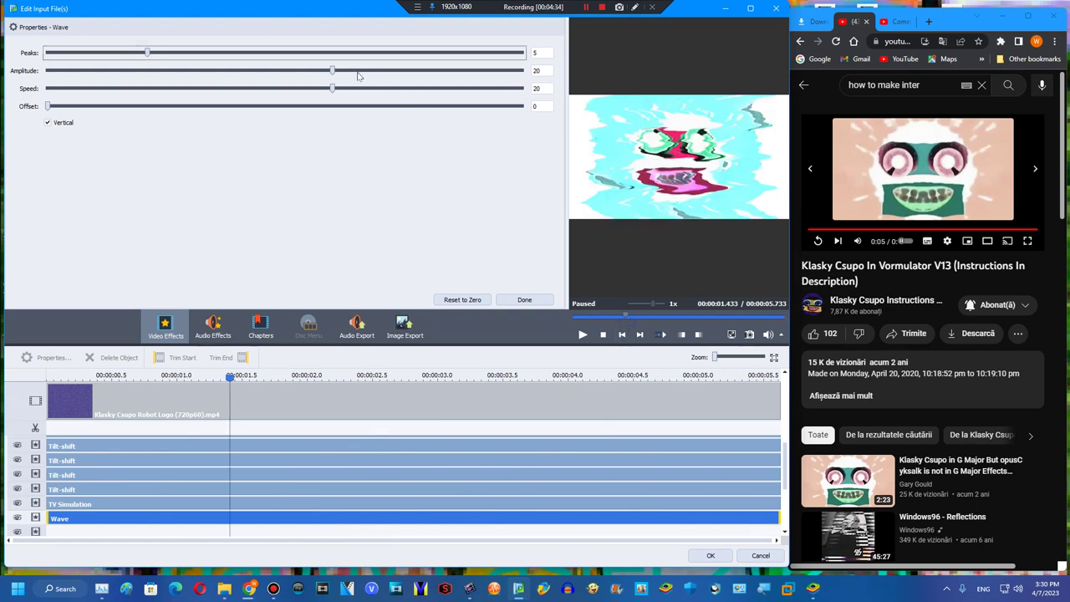
left_click_drag(333, 72, 381, 79)
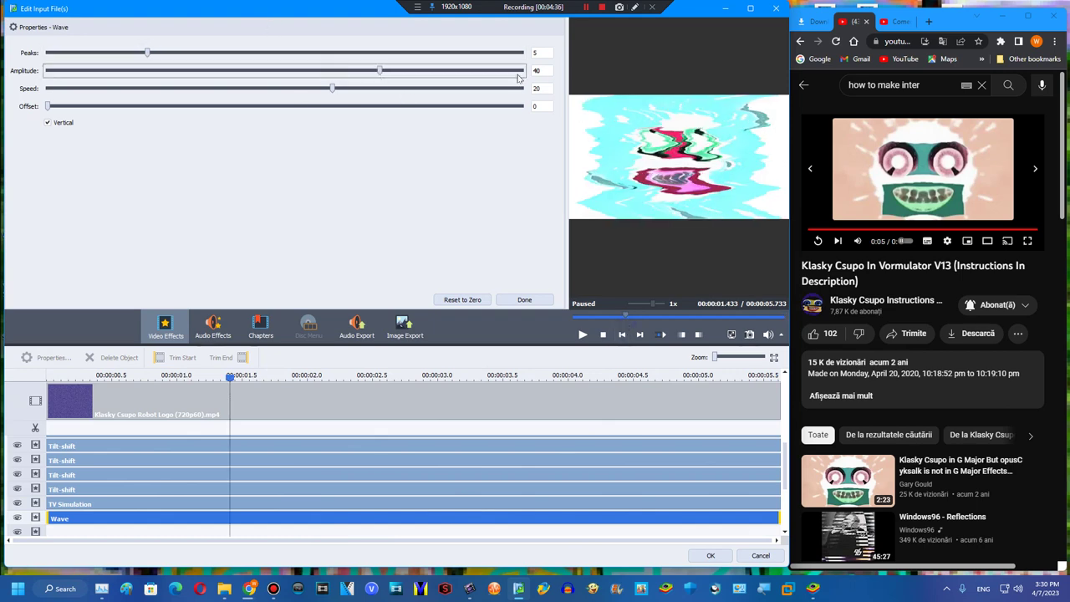
double_click(543, 88)
type("0")
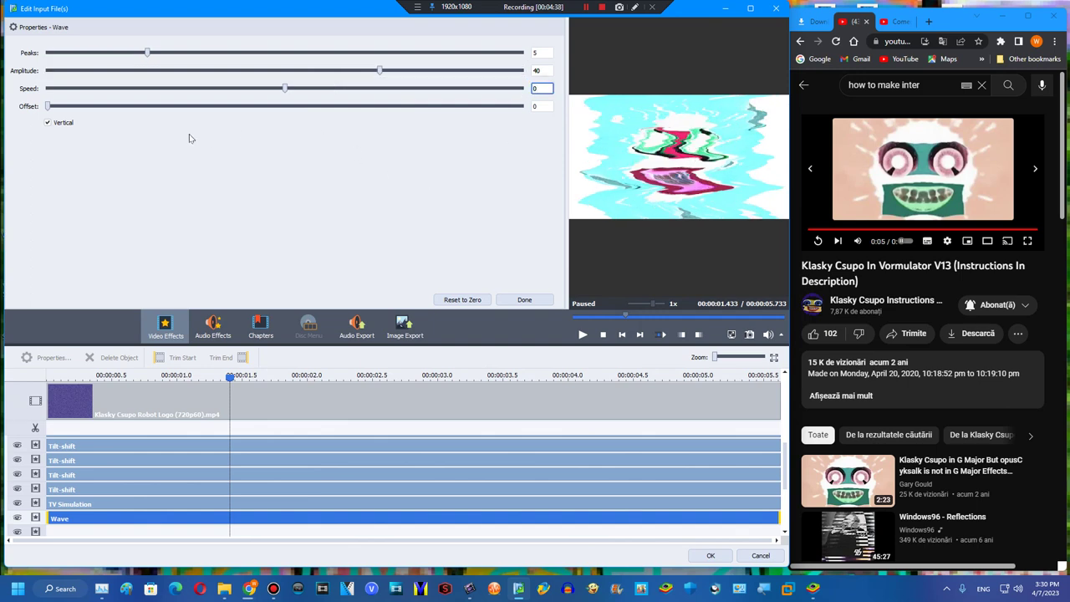
left_click(65, 132)
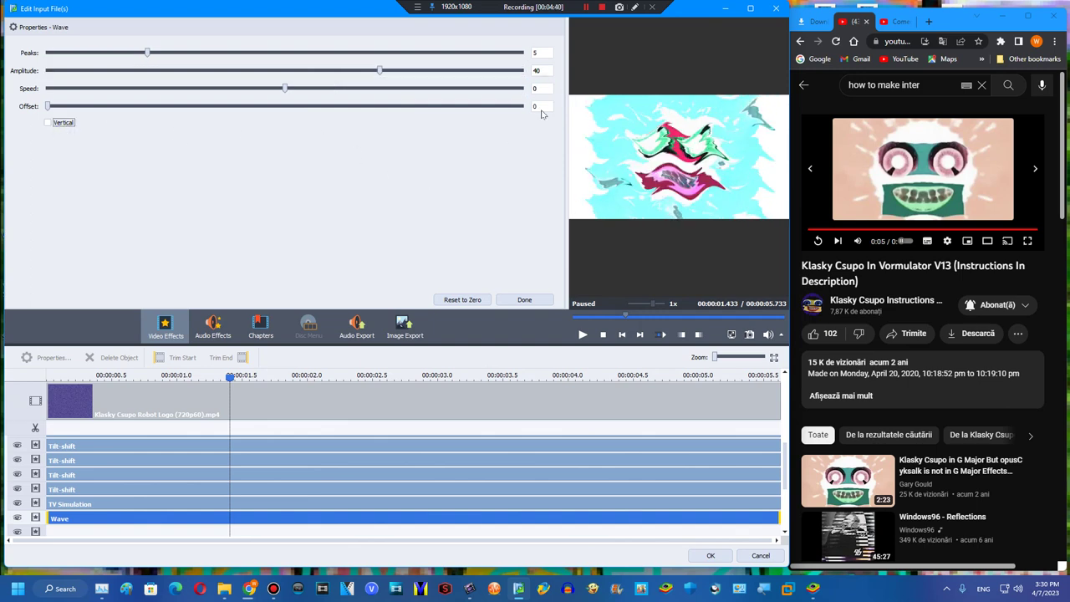
type("12")
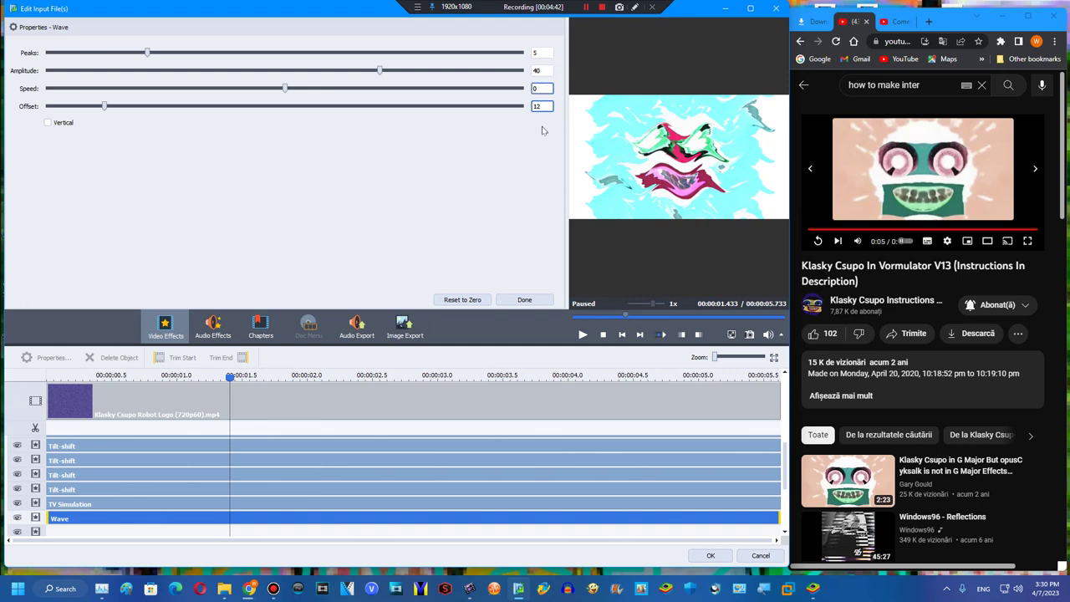
left_click(509, 299)
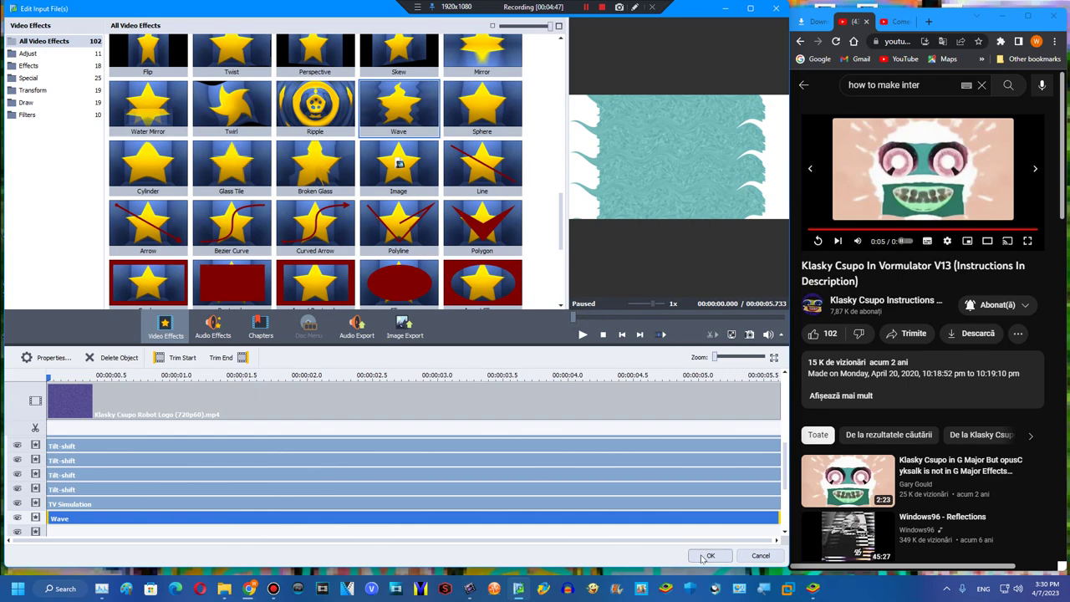
- Accept the edited clip and continue with the free version despite the added AVS4YOU logo
left_click(706, 556)
left_click(325, 340)
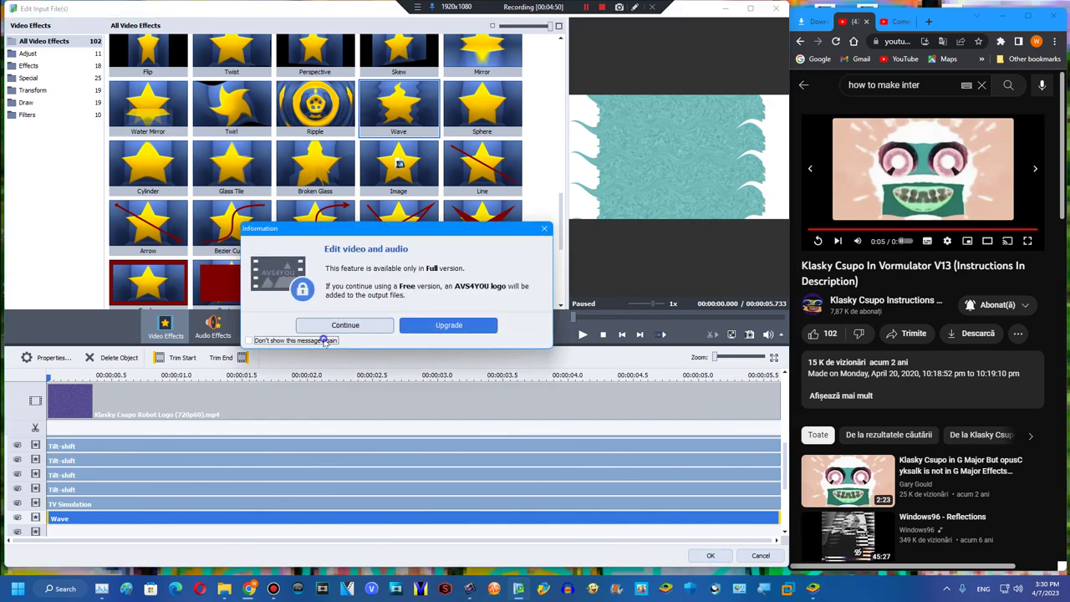
left_click(352, 332)
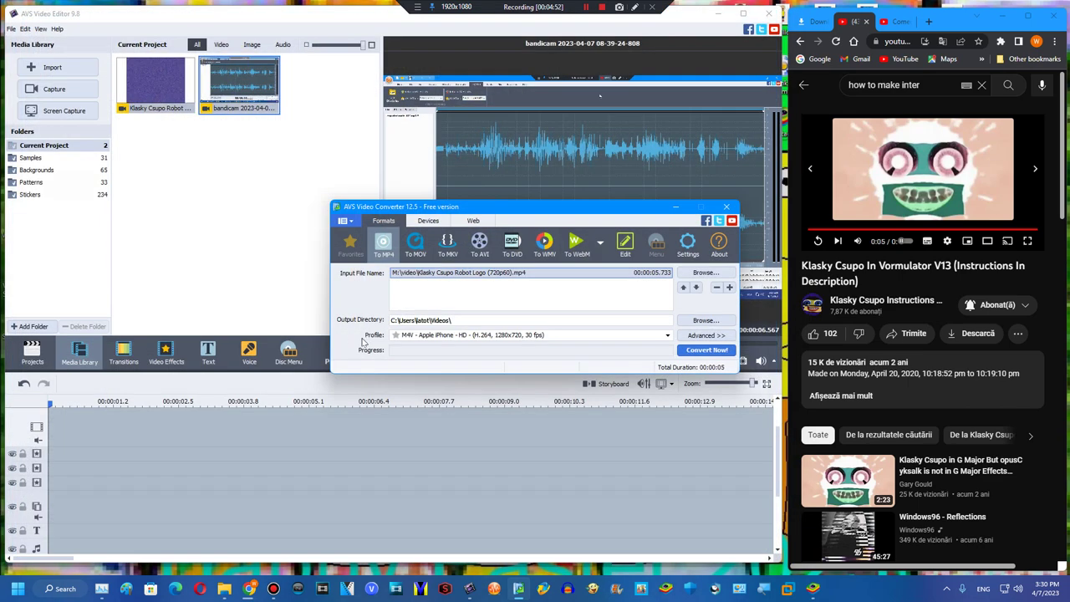
- Set the output frame rate to 60 fps in the advanced conversion options of the M4V Apple iPhone HD profile
left_click(535, 342)
left_click(535, 347)
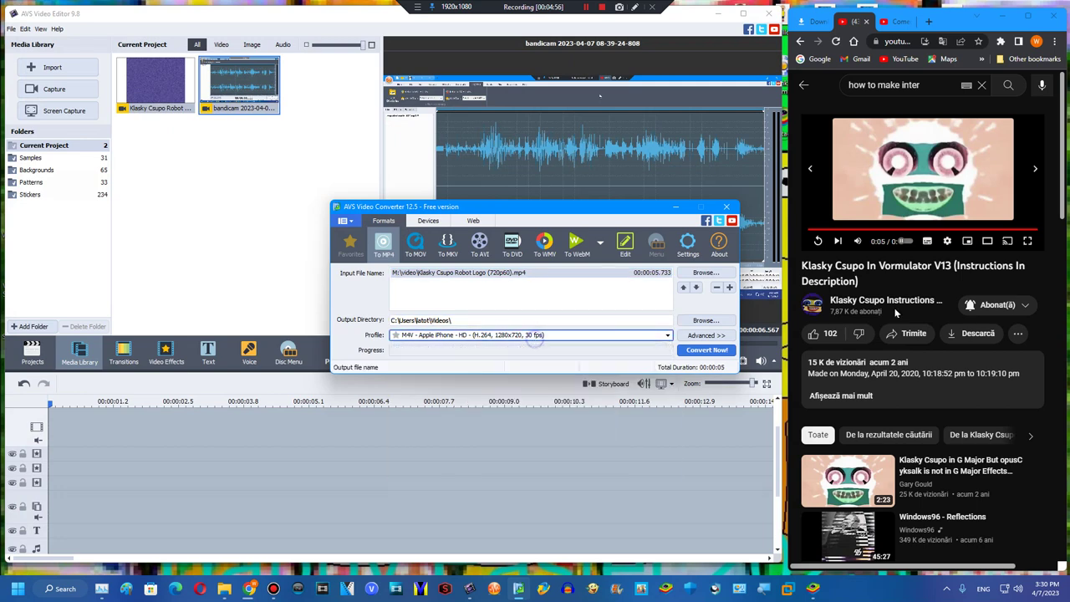
left_click(685, 336)
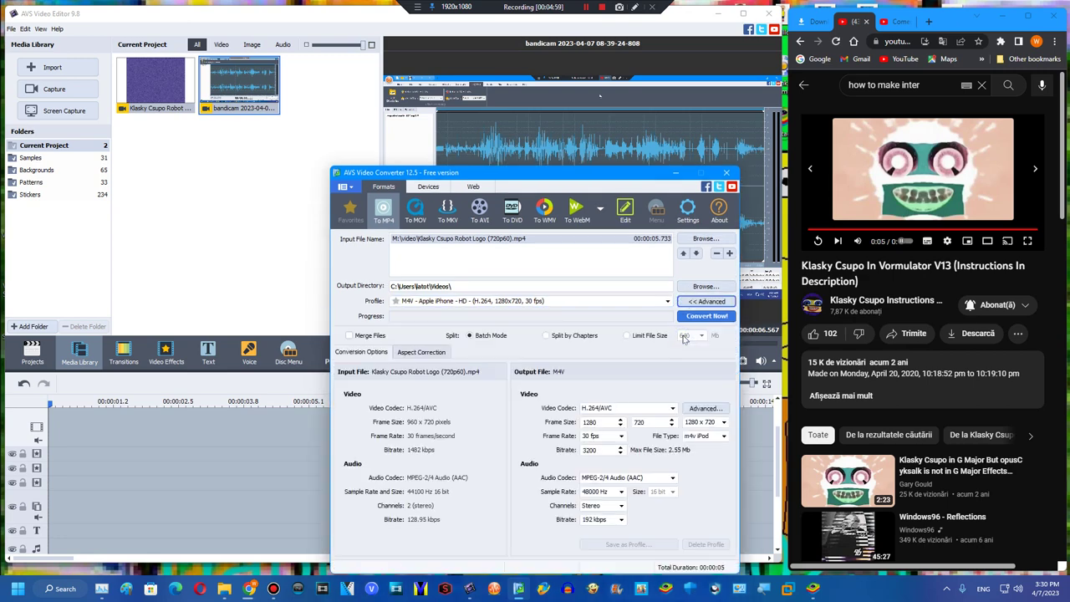
left_click(610, 435)
left_click(593, 543)
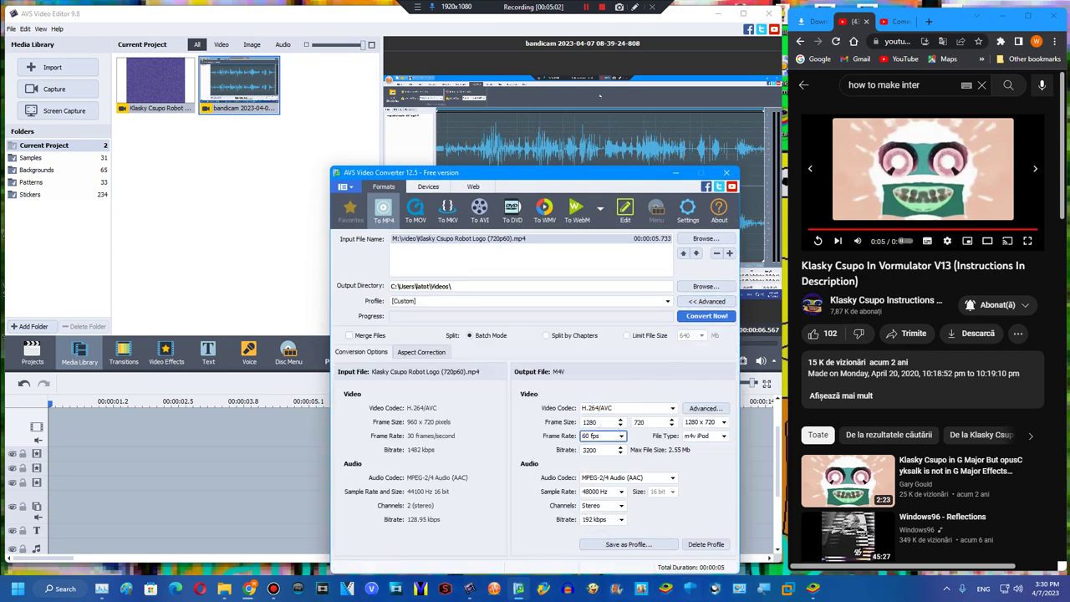
- Check the ISO download's progress in the browser and the movie being produced in AVS Video Editor
left_click(807, 25)
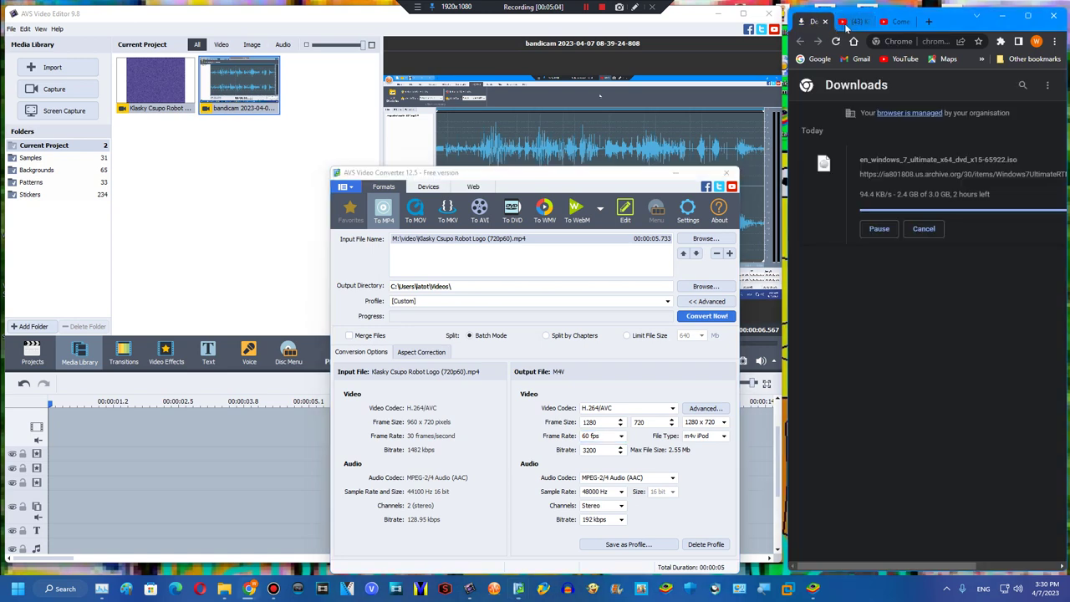
left_click(846, 23)
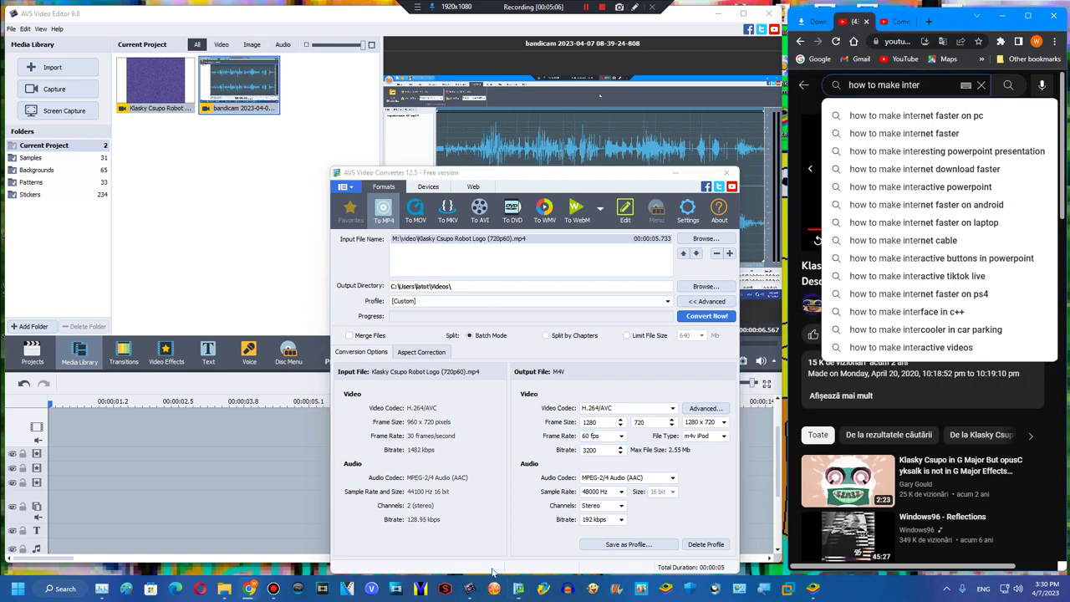
left_click(468, 586)
left_click(442, 544)
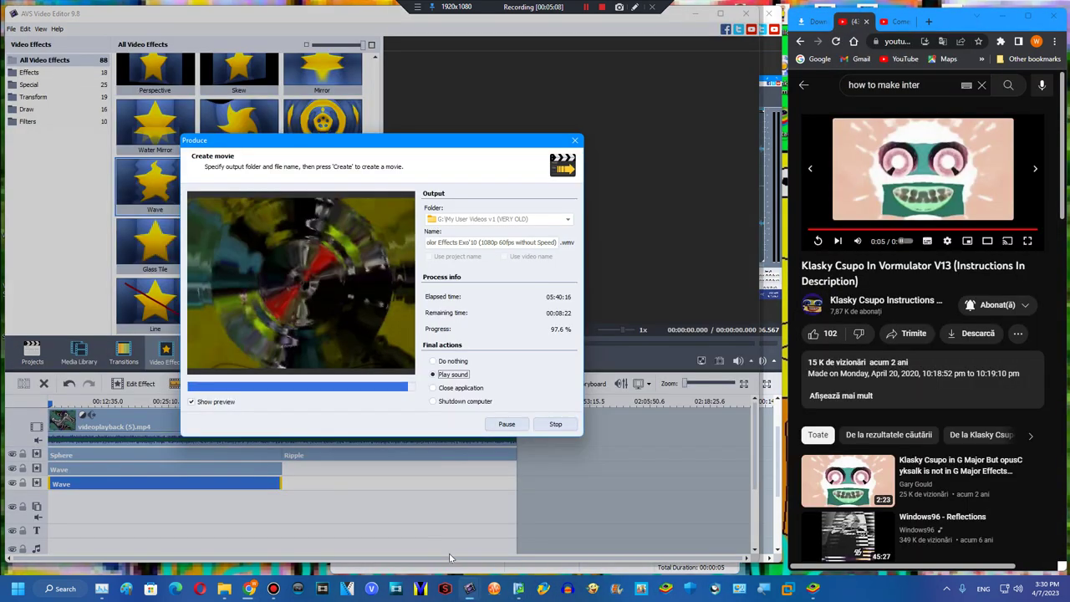
- Switch to AVS Video Converter and set the output directory to L:\My User Videos v2
key("alt+Tab")
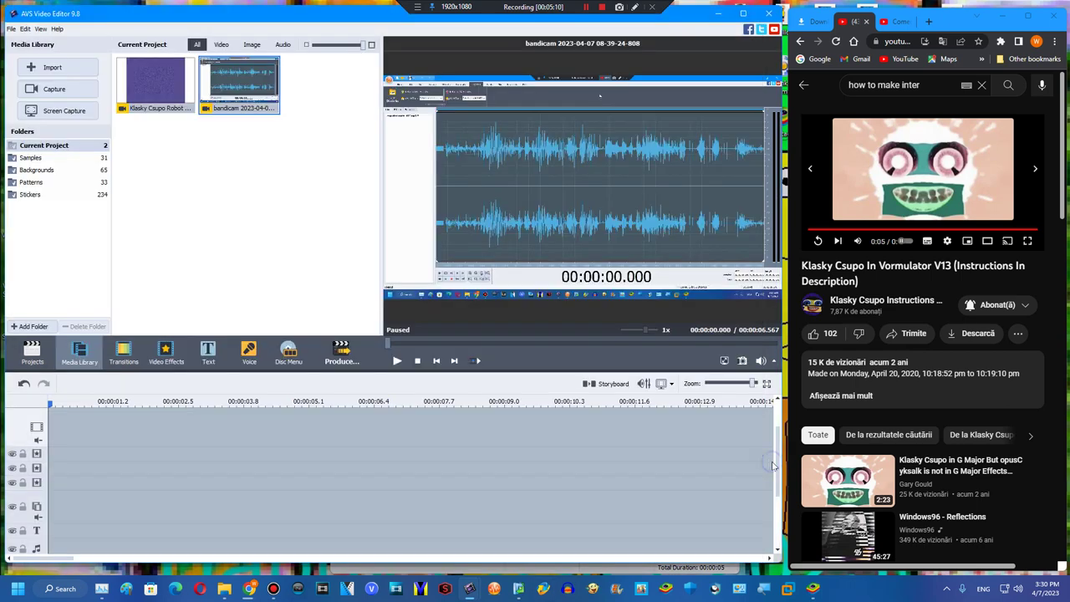
left_click(518, 588)
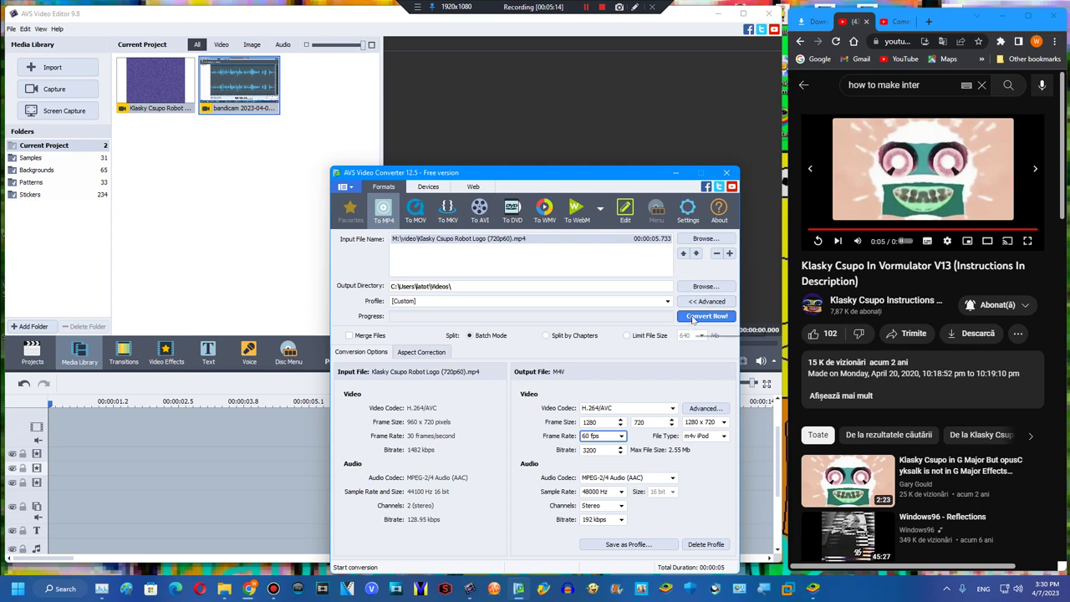
left_click(705, 286)
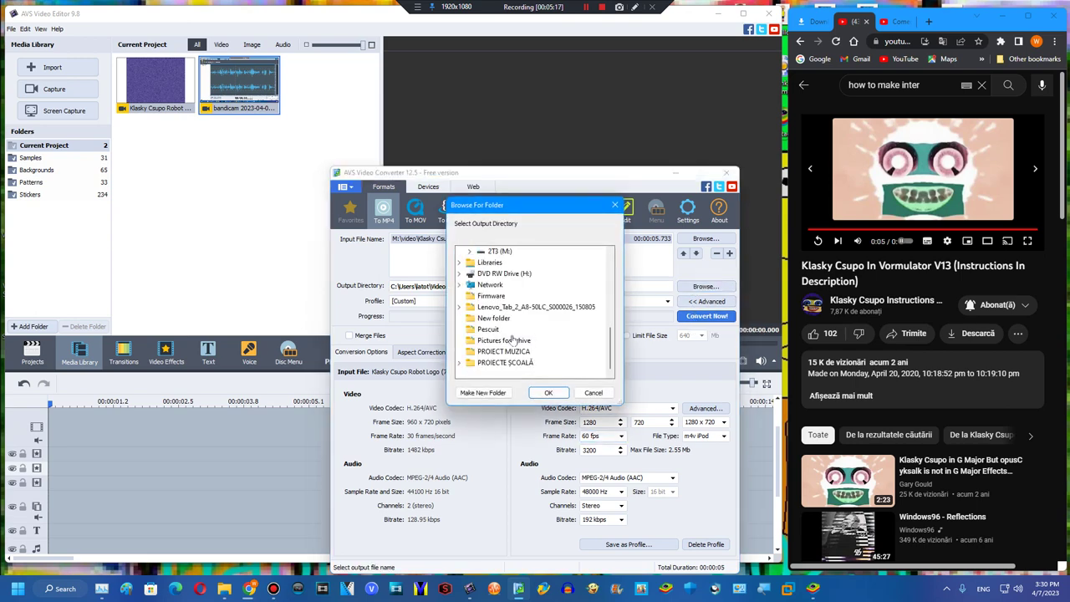
scroll(511, 339, "up", 5)
double_click(512, 343)
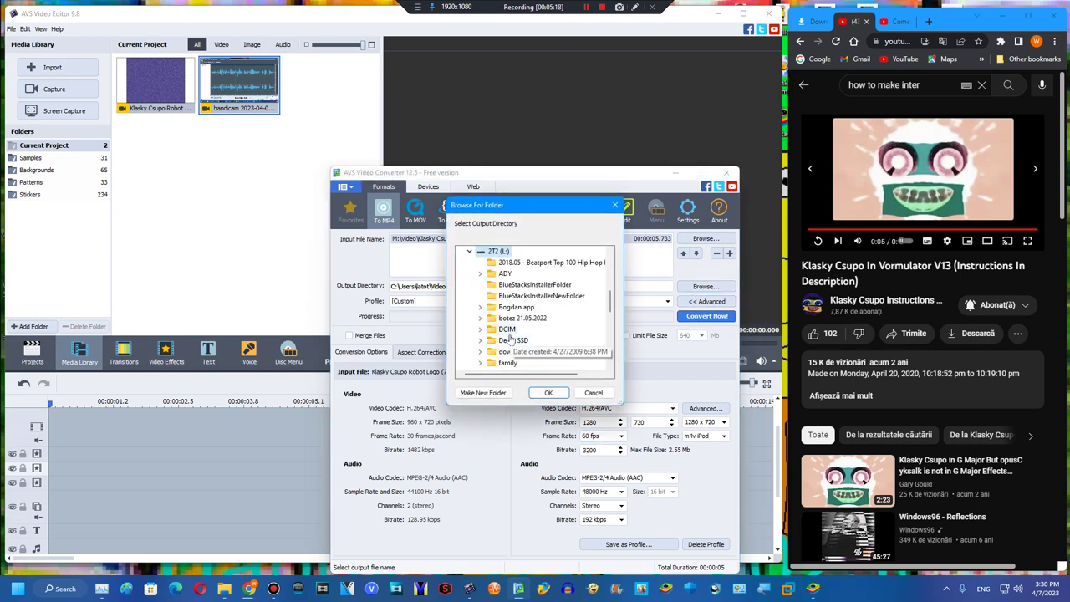
scroll(510, 337, "down", 3)
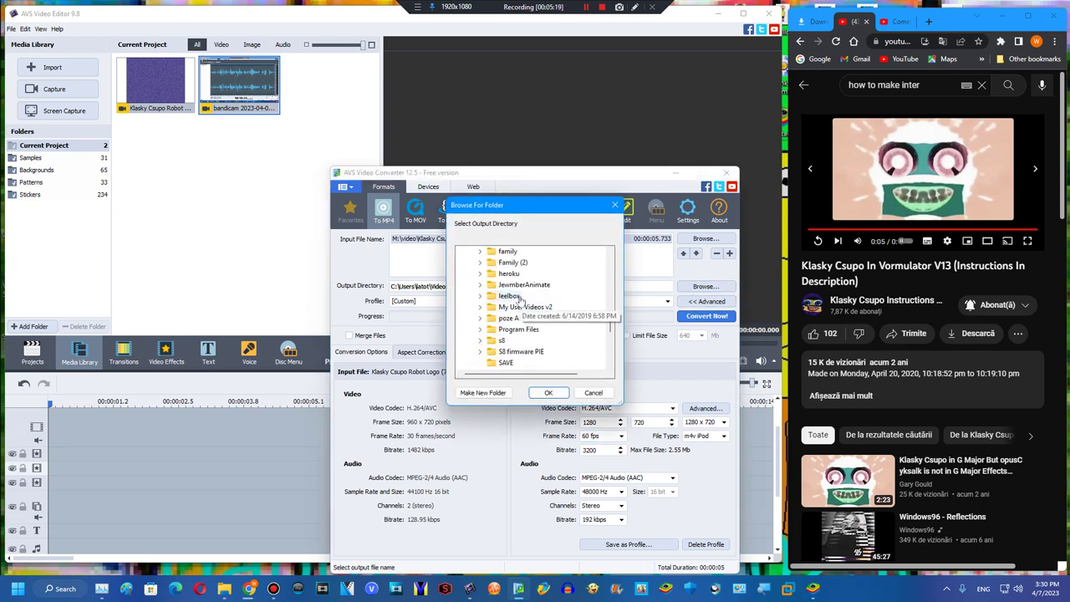
left_click(548, 393)
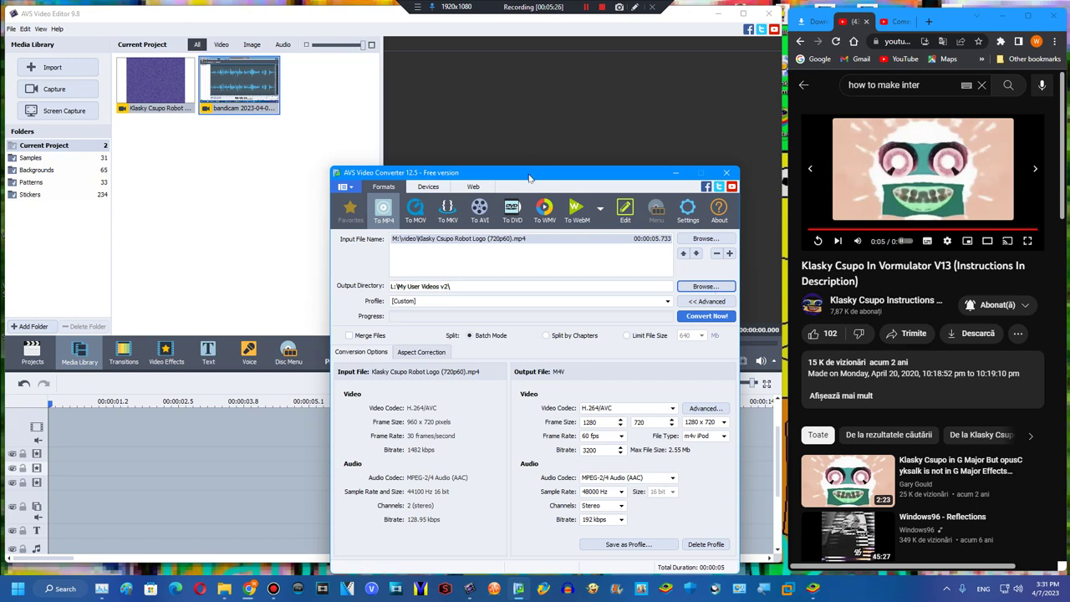
- Start converting Klasky Csupo Robot Logo (720p60).mp4 and continue with the free version
left_click_drag(528, 177, 522, 100)
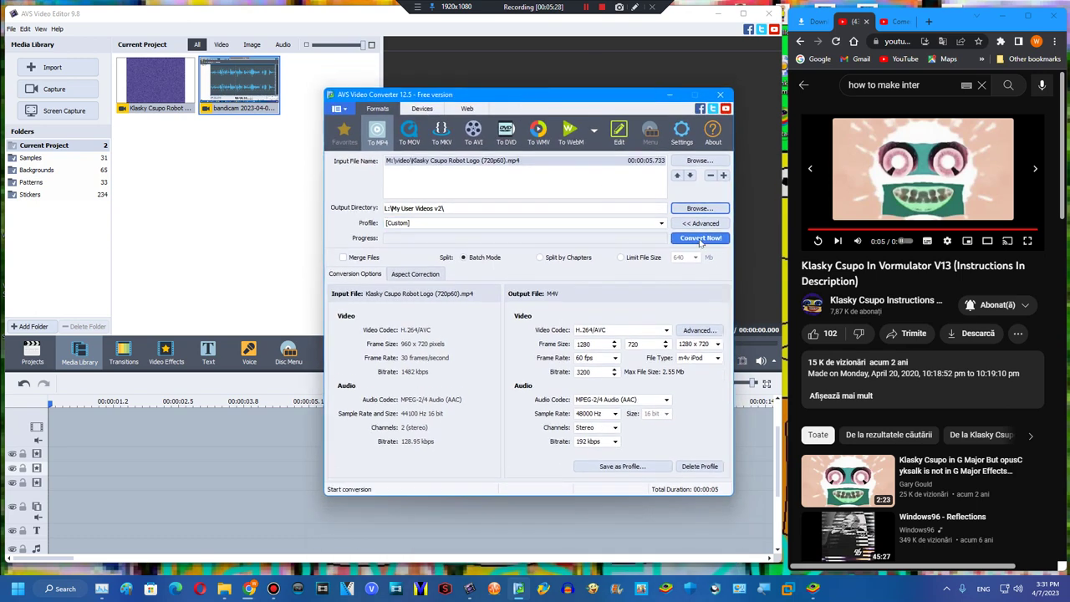
left_click(700, 239)
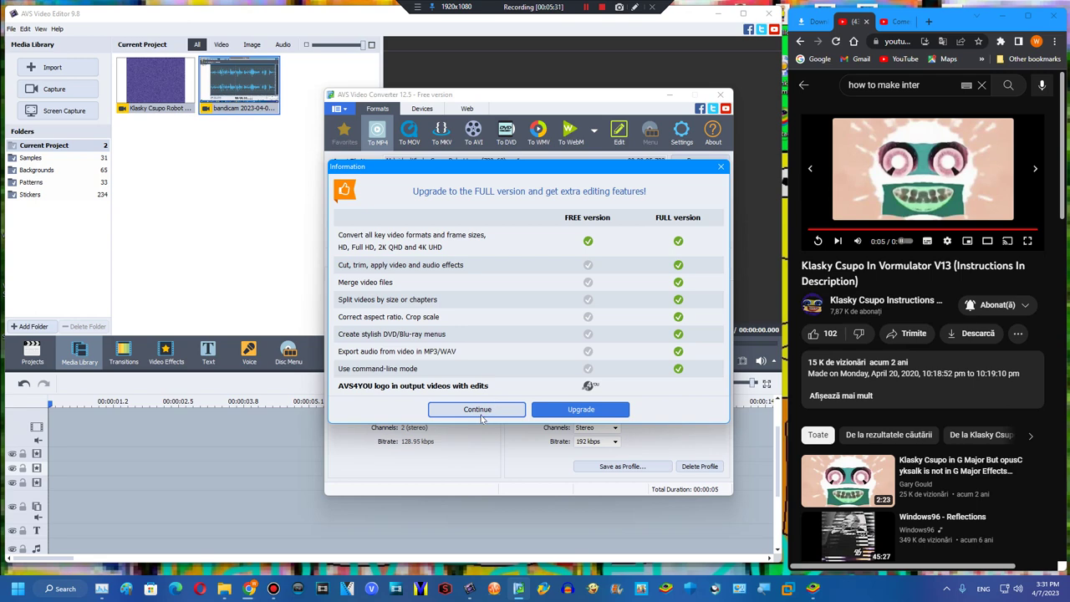
left_click(480, 411)
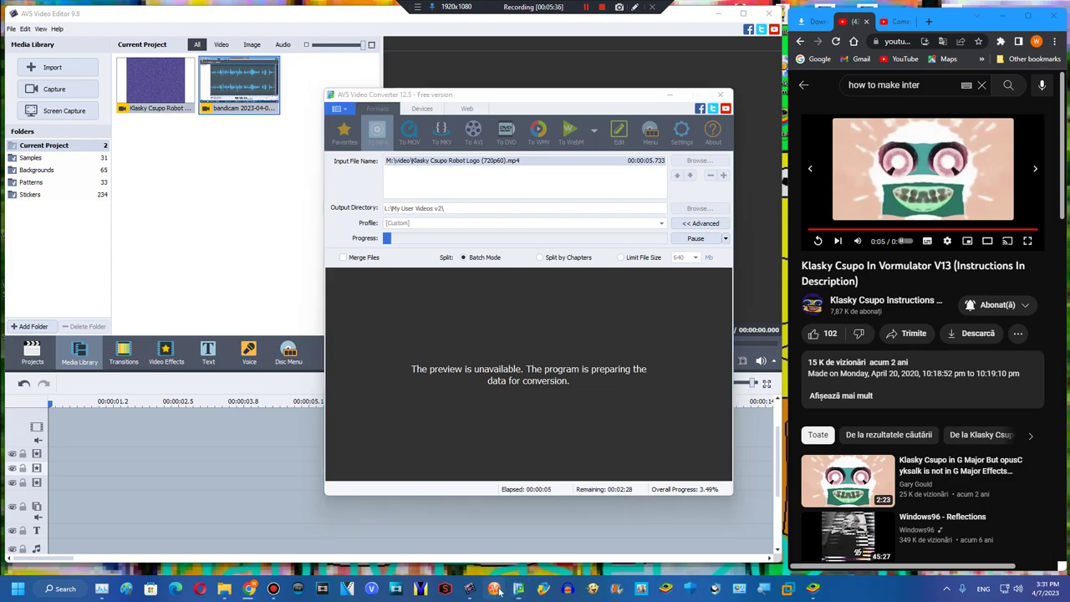
- Launch AVS Audio Editor and pick exported audio_025 from the Replace Effects AVS Video Editor folder on drive M: for loading
left_click(275, 588)
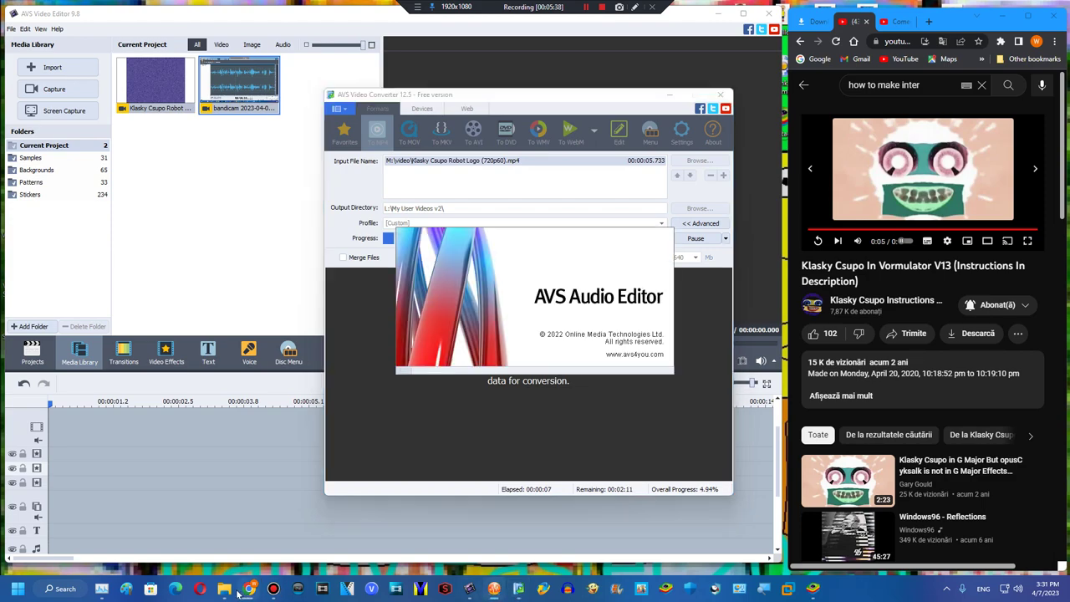
mouse_move(234, 590)
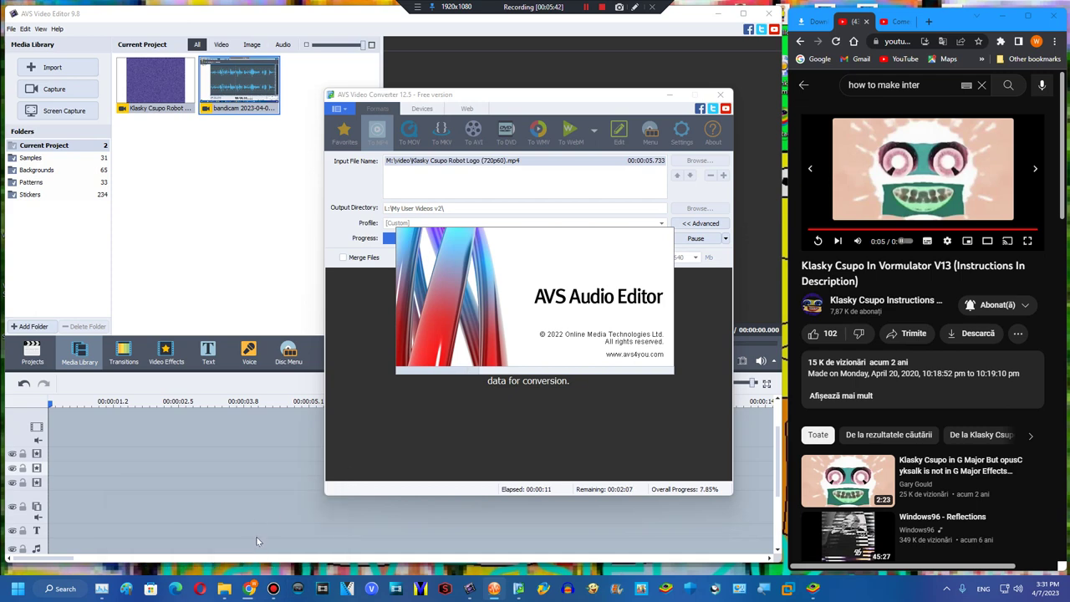
left_click(204, 531)
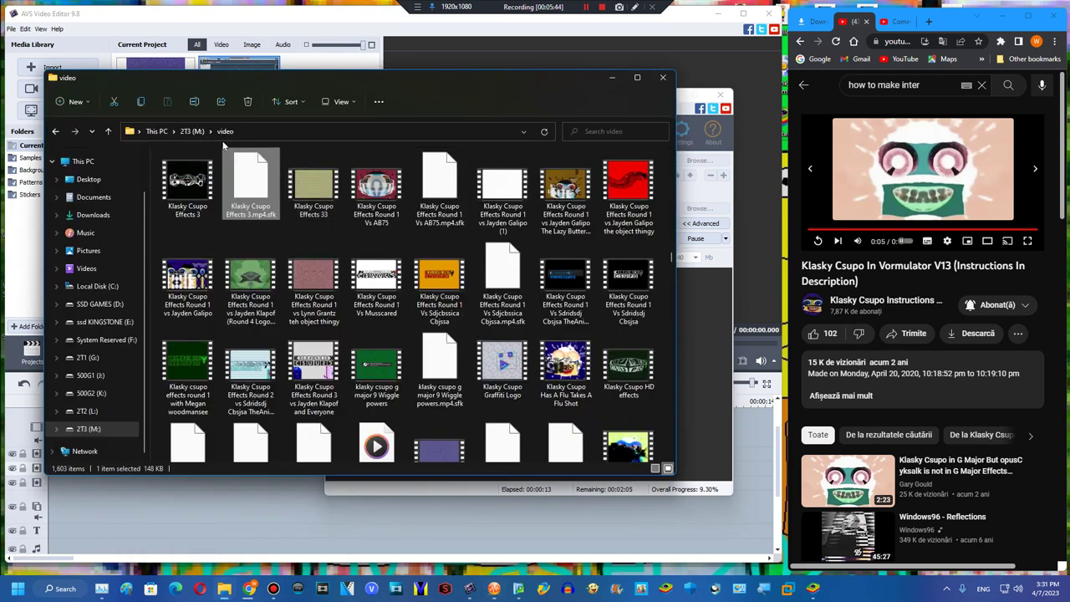
left_click(193, 134)
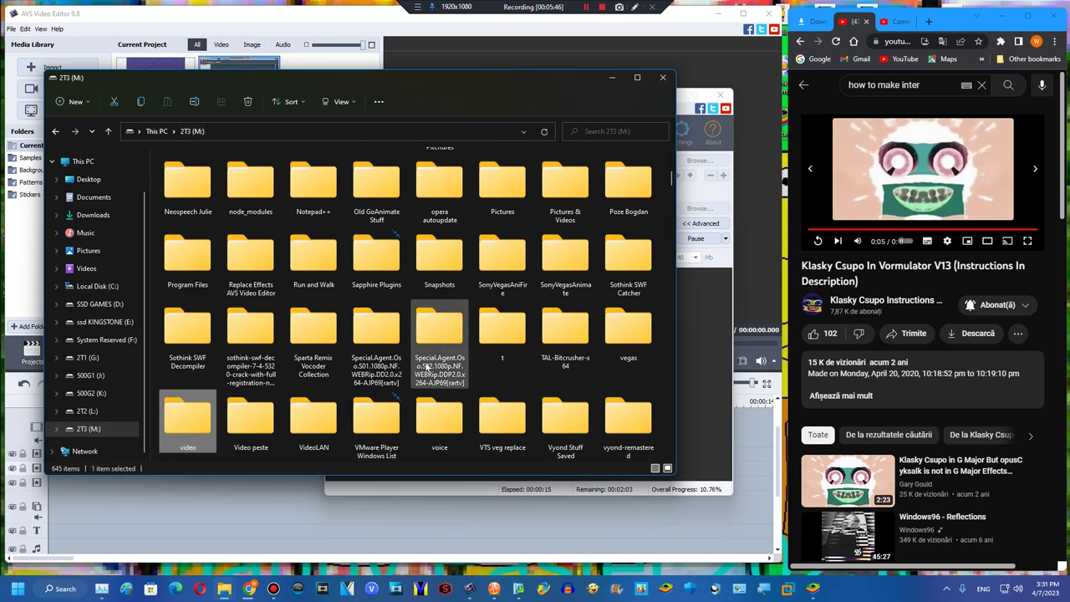
scroll(420, 342, "up", 3)
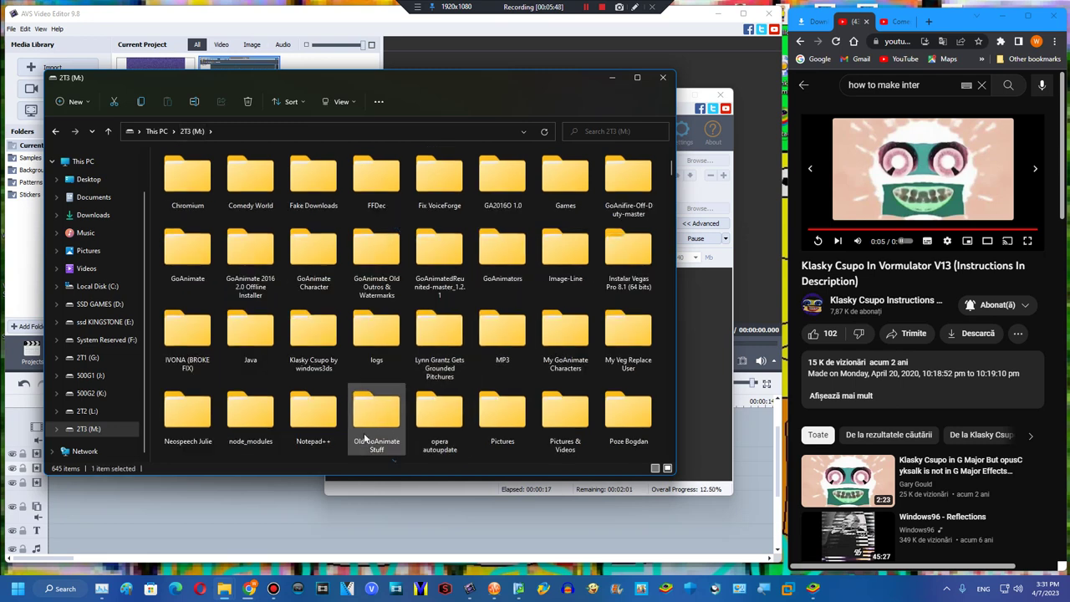
double_click(505, 342)
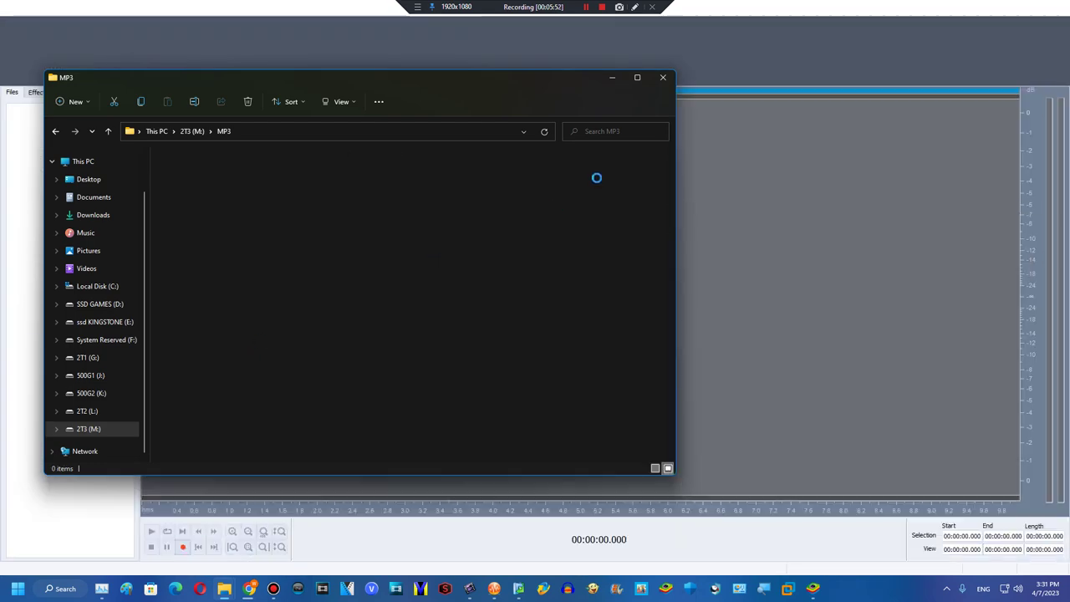
left_click(192, 131)
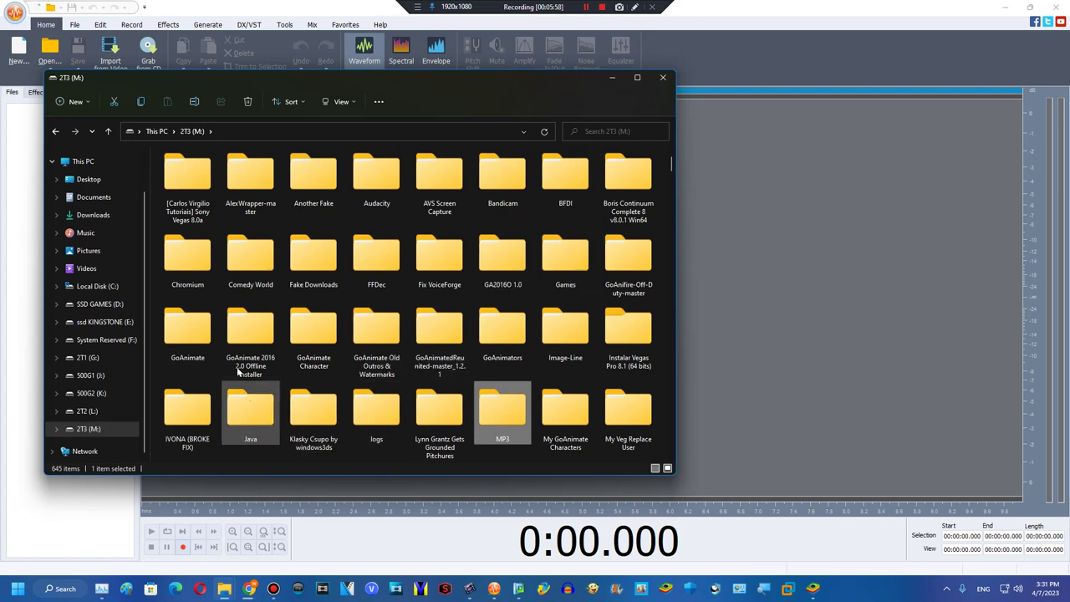
scroll(468, 336, "down", 3)
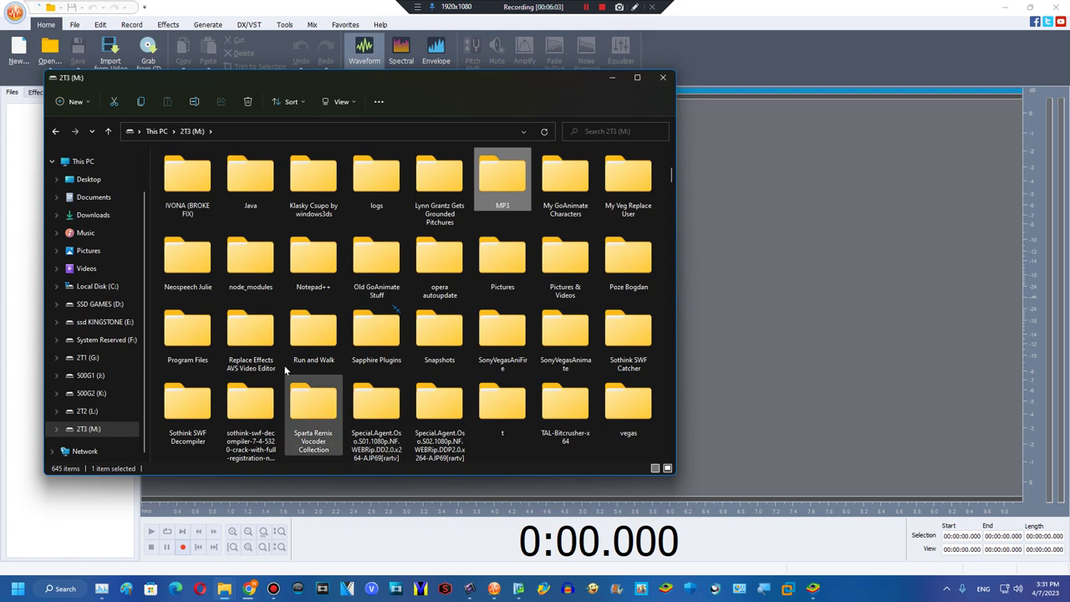
double_click(246, 358)
scroll(261, 315, "down", 10)
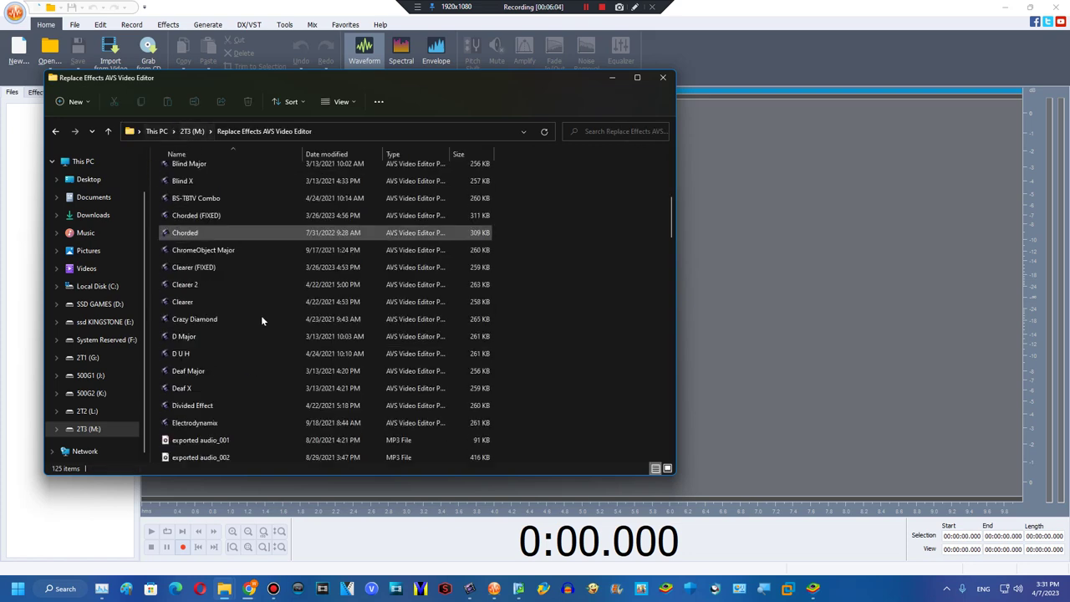
left_click(217, 343)
left_click_drag(218, 343, 865, 327)
left_click(467, 590)
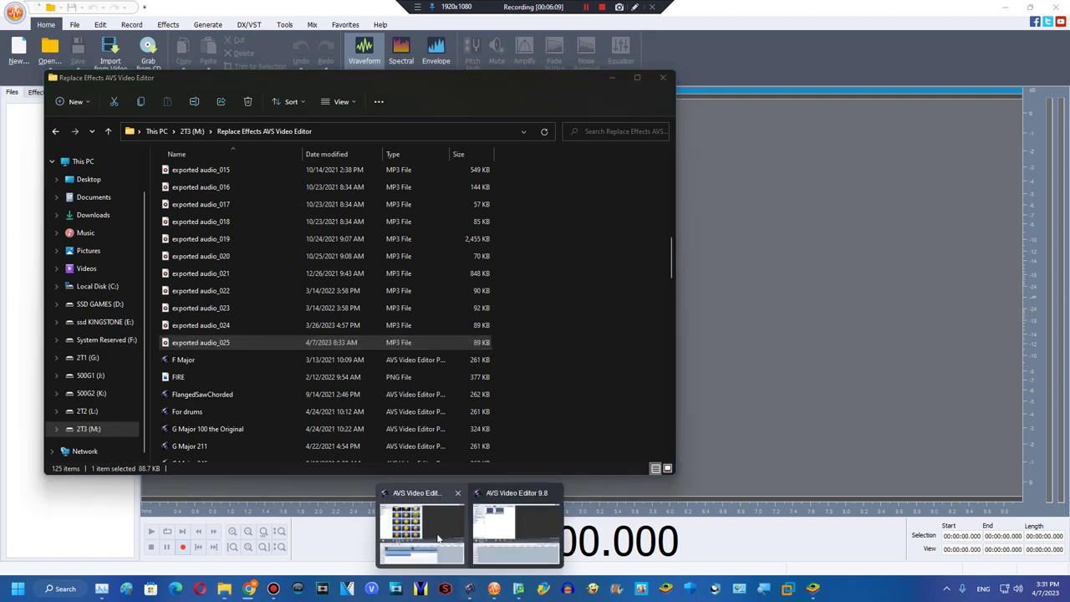
left_click(509, 526)
left_click(157, 81)
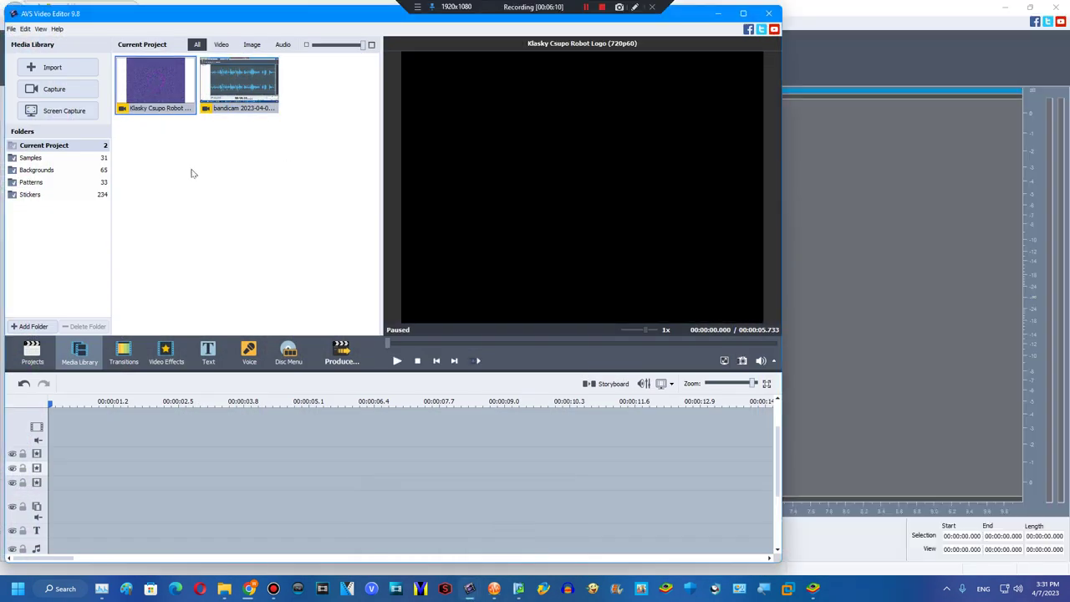
right_click(157, 83)
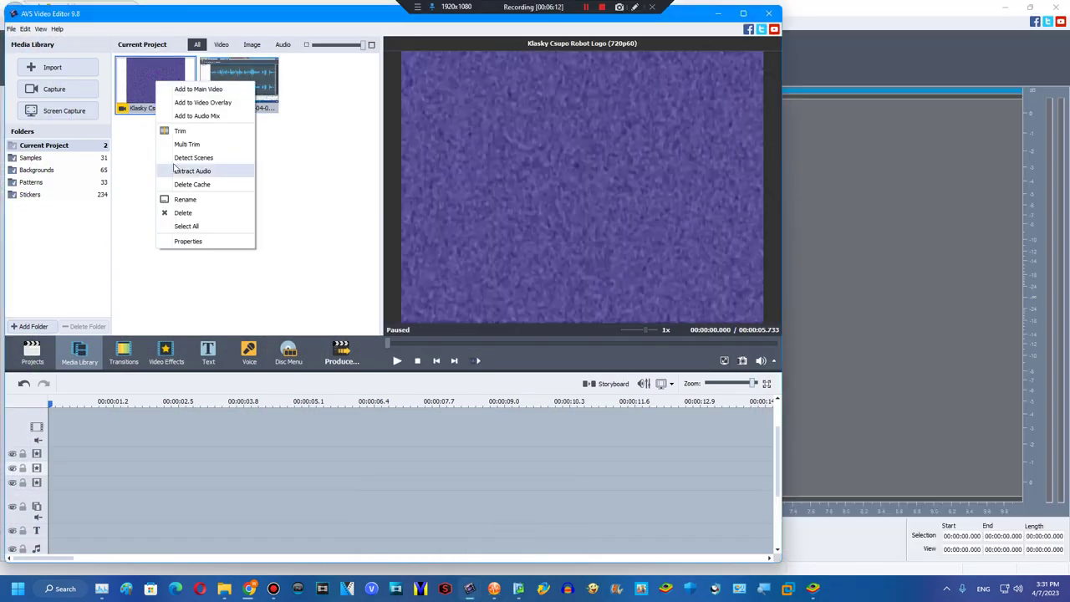
left_click(183, 173)
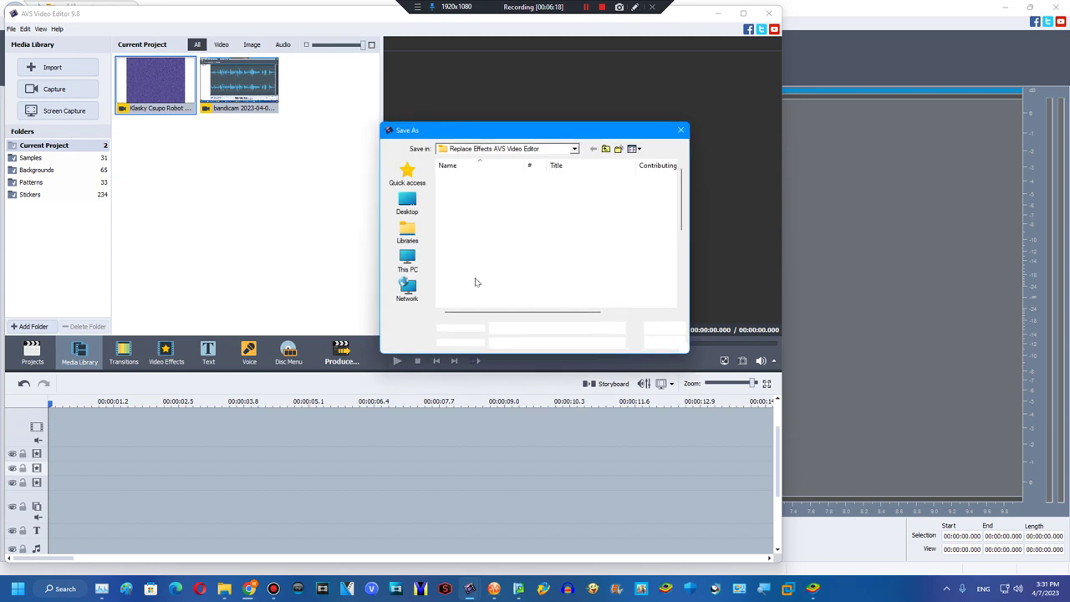
left_click(656, 343)
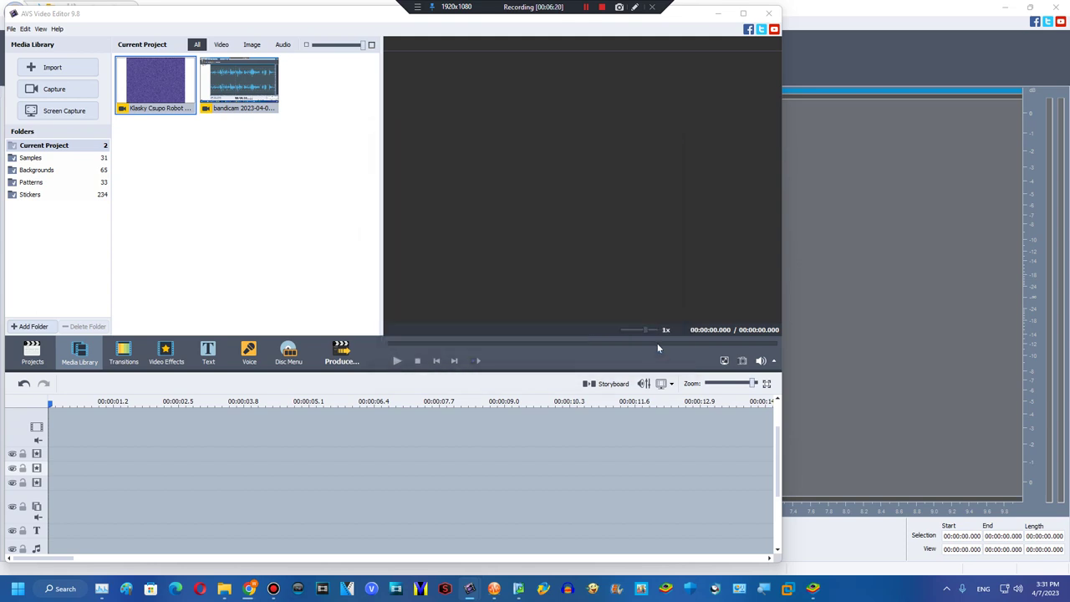
left_click(813, 360)
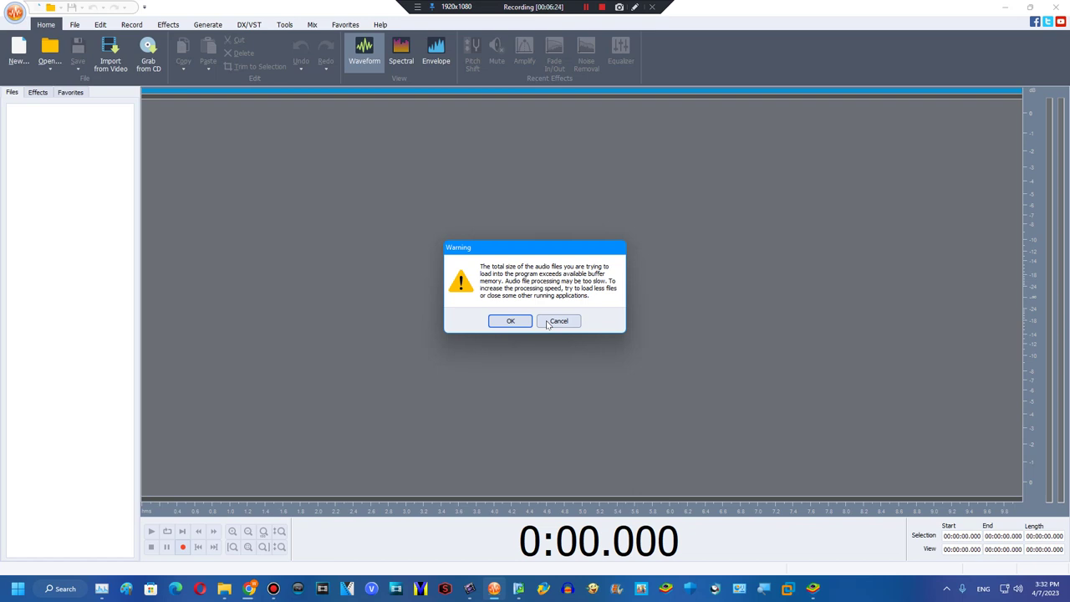
left_click(548, 323)
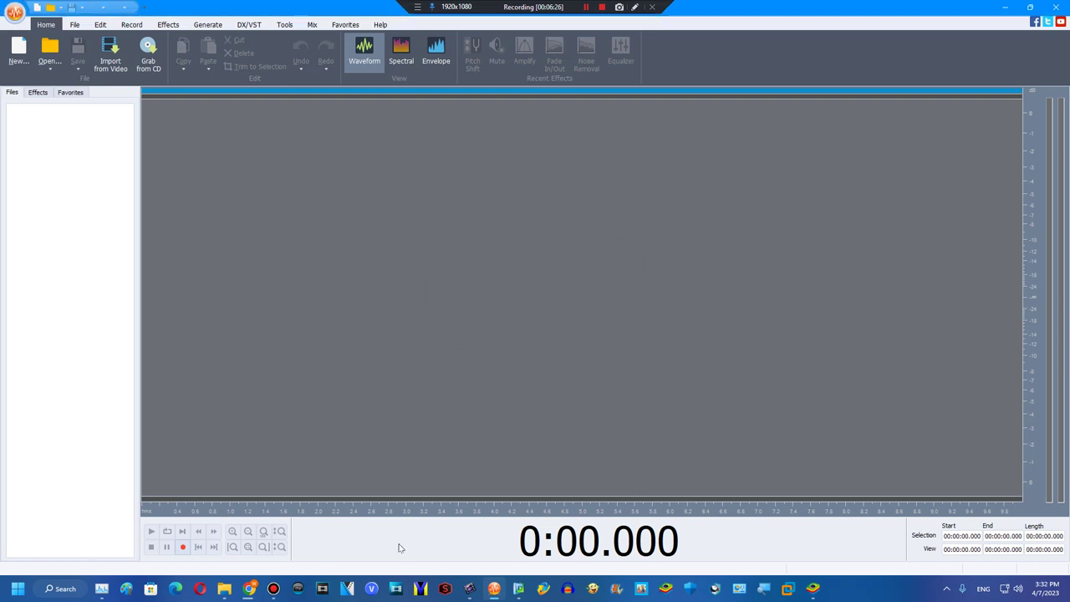
- Load exported audio_025.mp3 from the Replace Effects AVS Video Editor folder into AVS Audio Editor, accepting the memory warning, and preview its playback
mouse_move(221, 590)
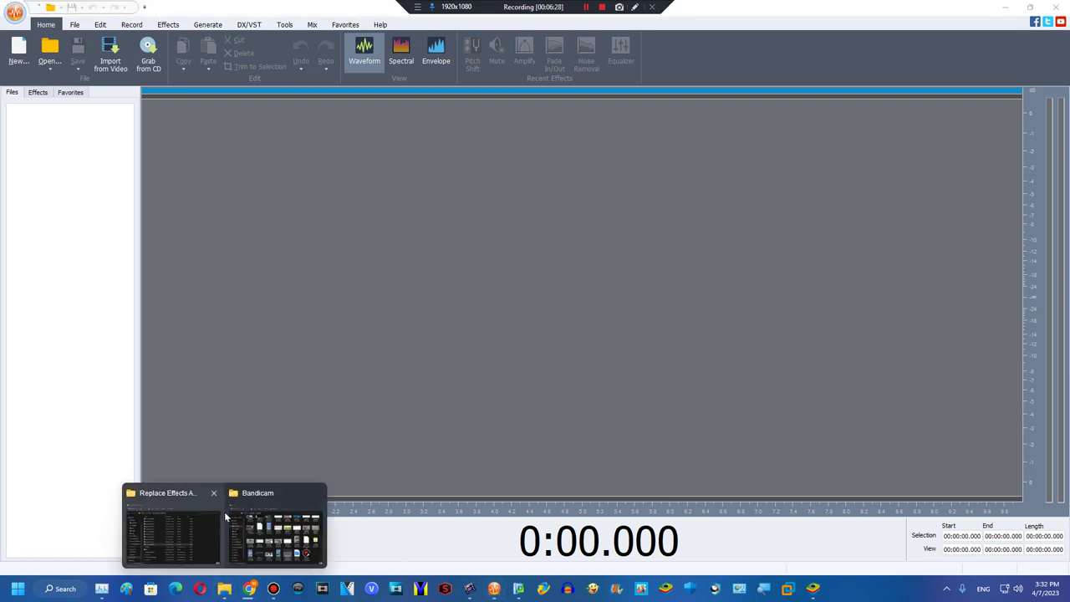
left_click(238, 534)
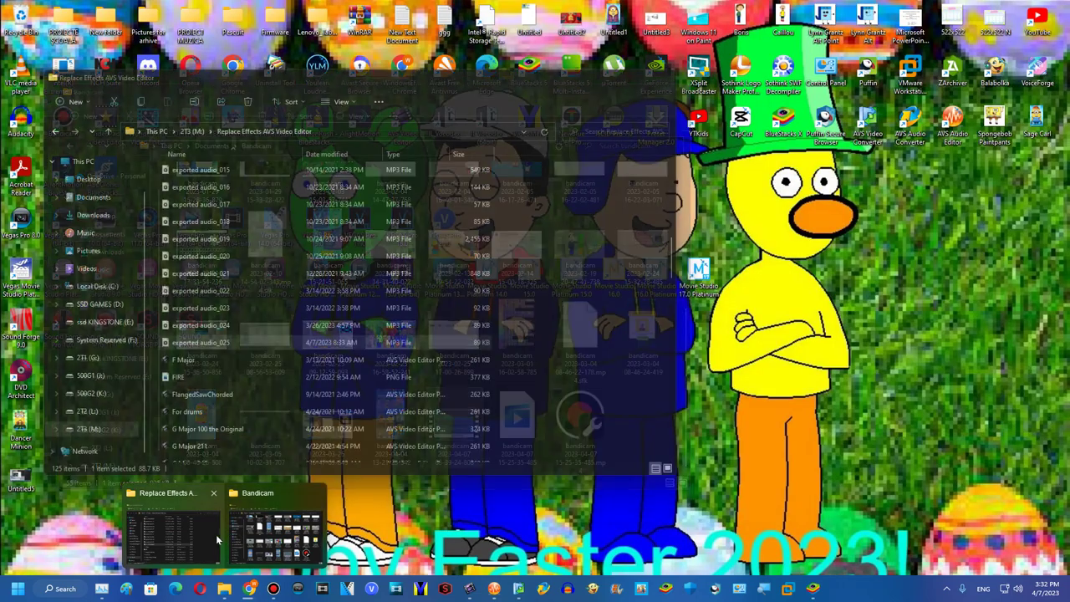
left_click(216, 534)
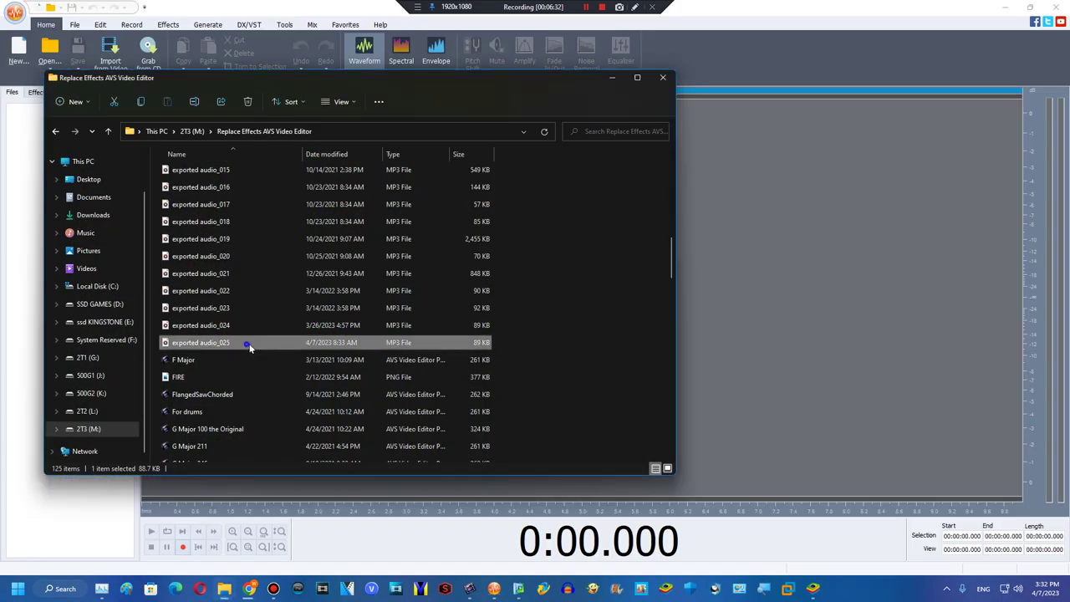
left_click(181, 5)
left_click(510, 326)
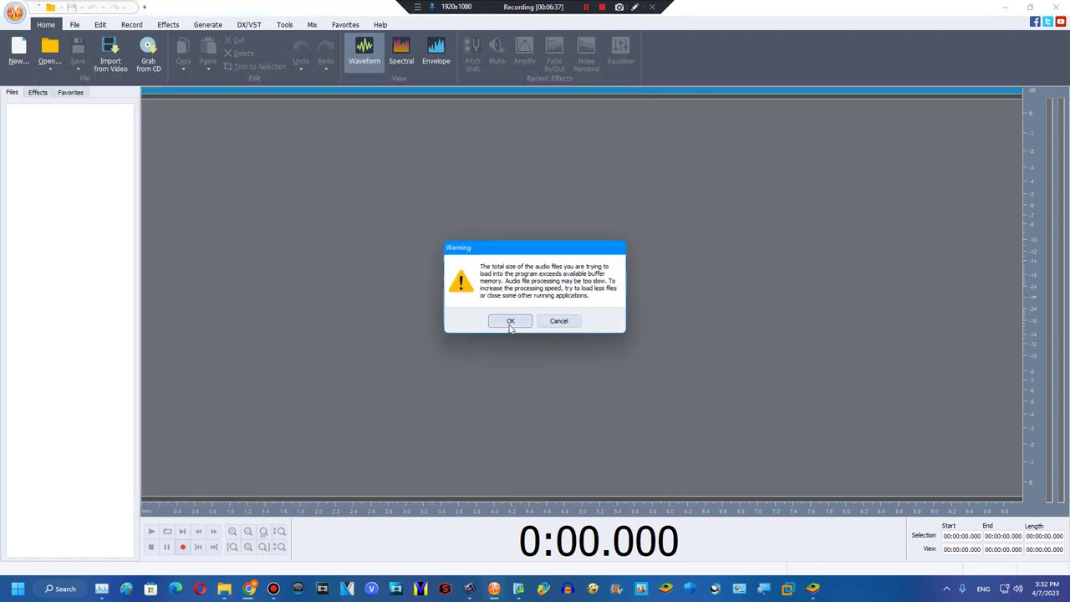
left_click(510, 324)
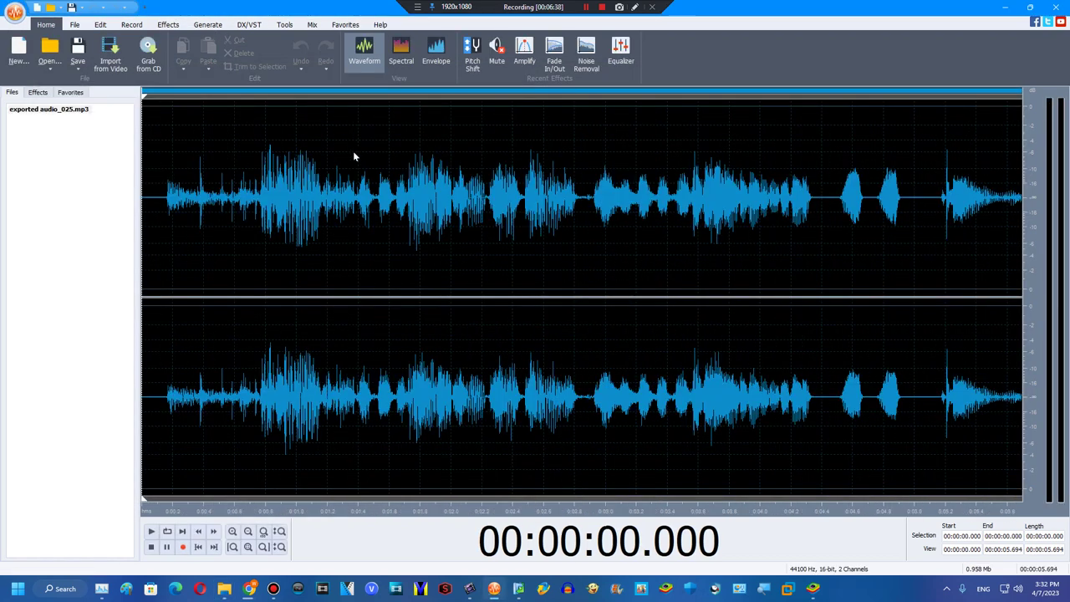
left_click(155, 531)
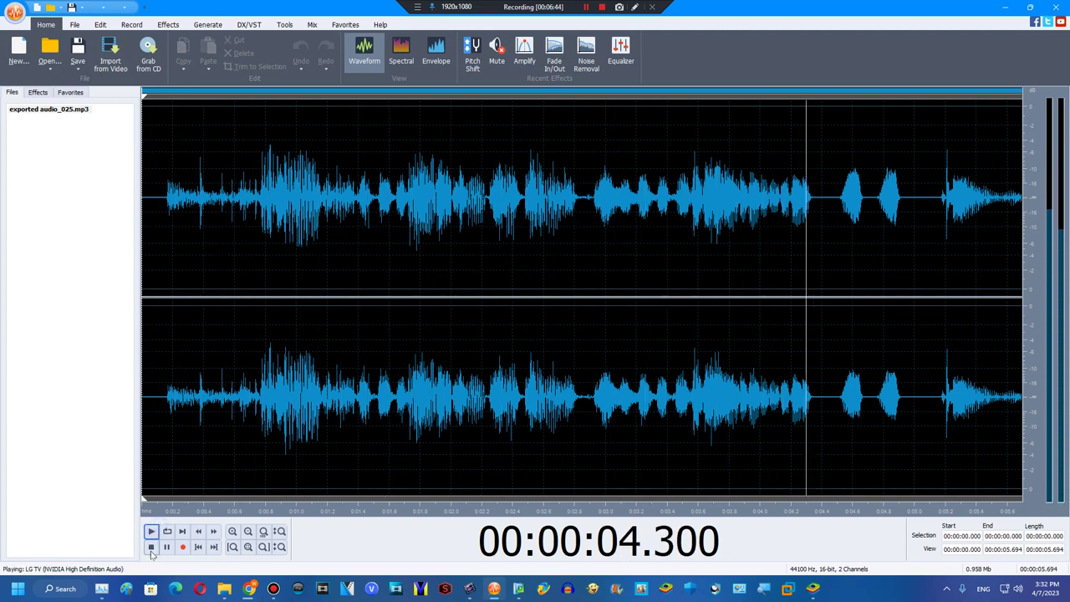
left_click(151, 547)
- Apply Pitch Shift to the whole exported audio_025.mp3 waveform in semitones with a value of -1.00
left_click(209, 26)
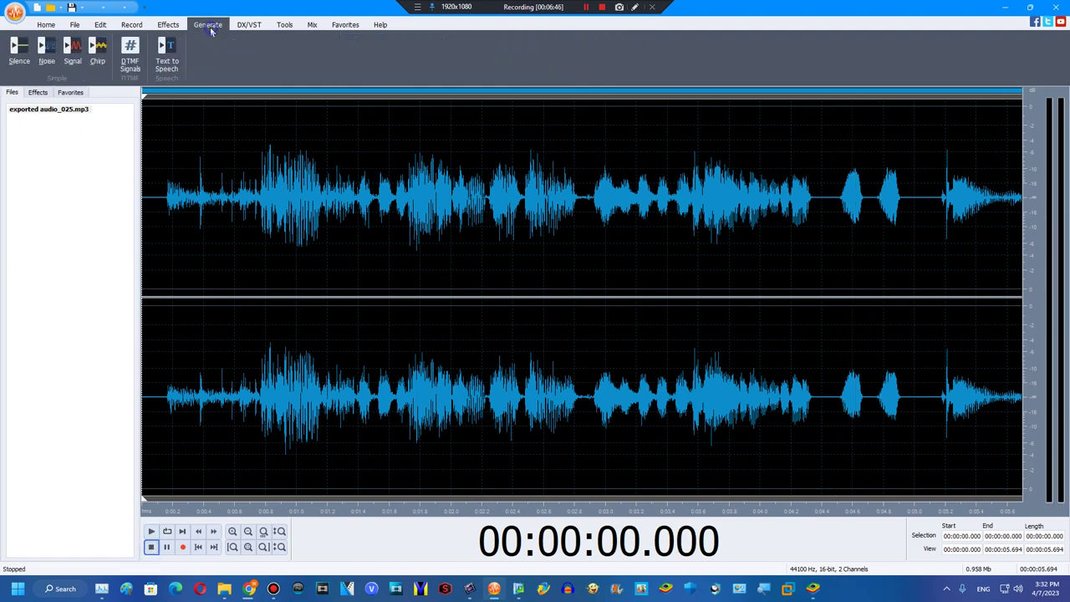
left_click(172, 25)
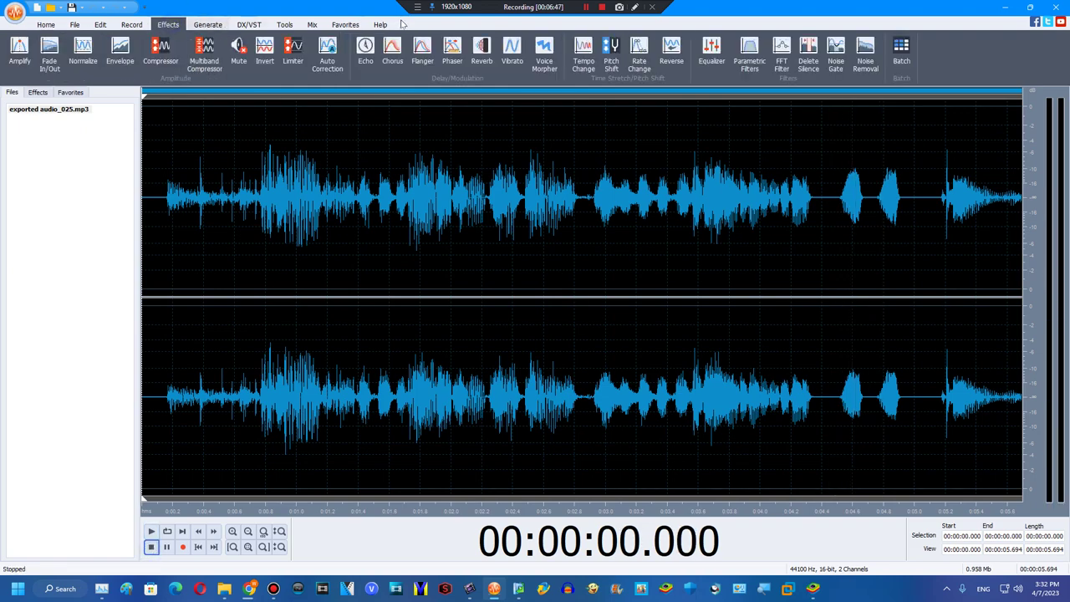
left_click(611, 63)
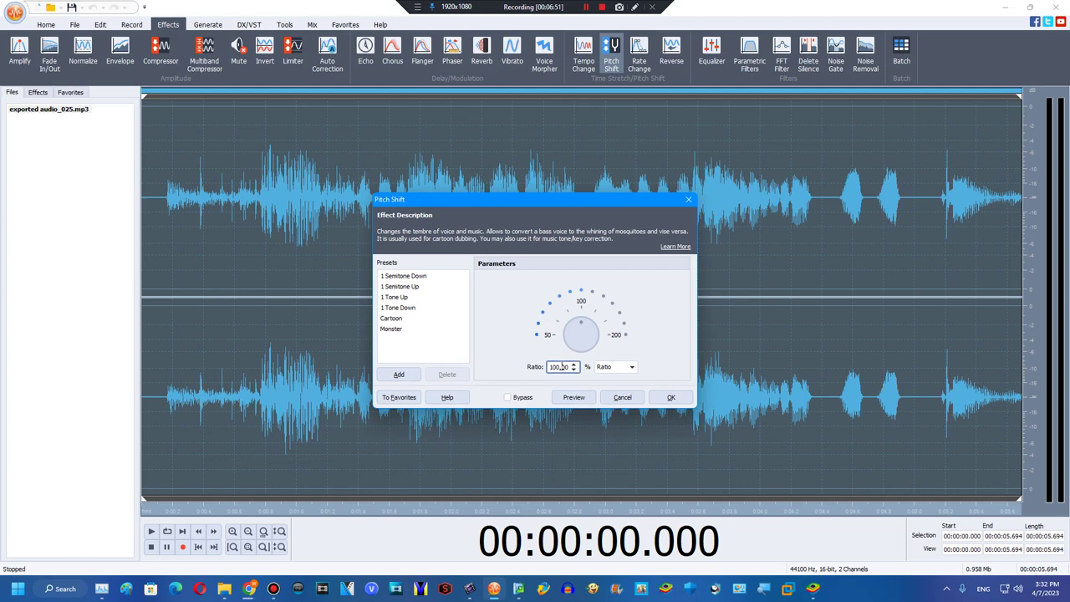
left_click(598, 366)
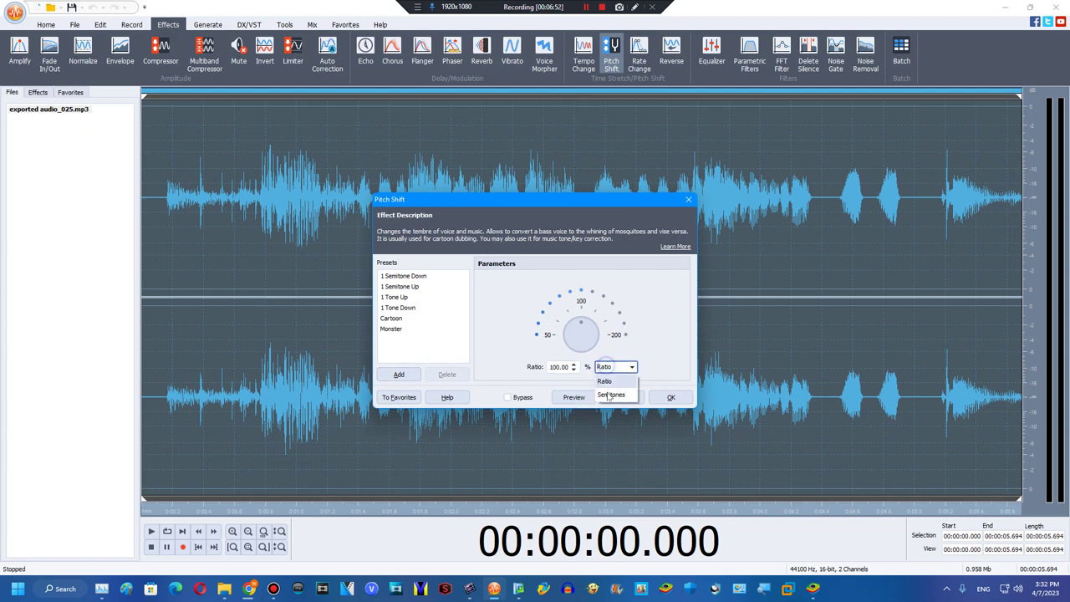
left_click(606, 398)
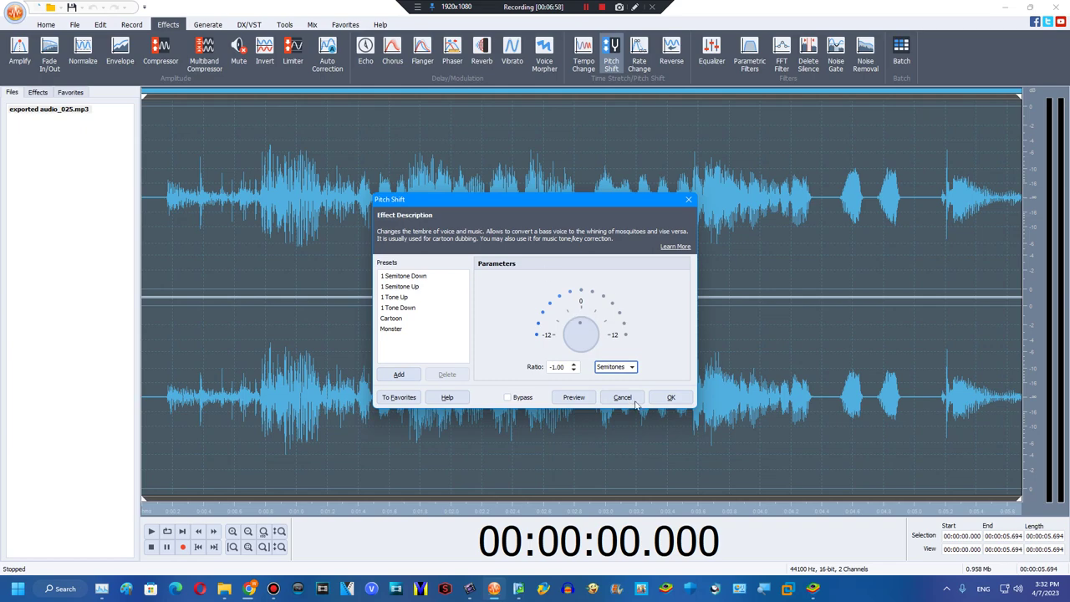
left_click(667, 397)
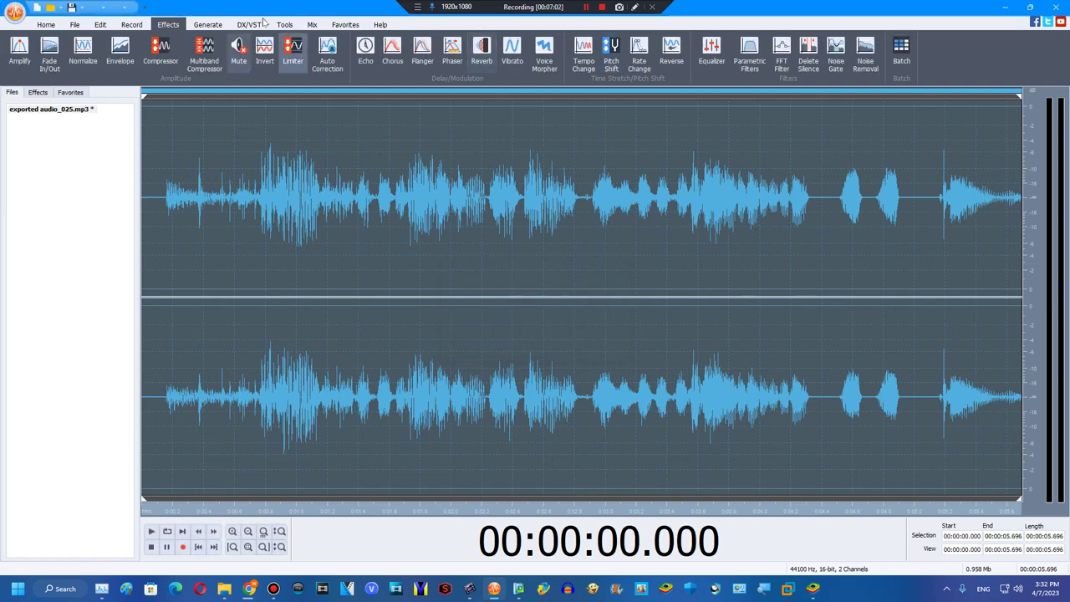
- Apply the Sony ExpressFX Flange/Wah-Wah DX effect with Flange, rate 20.000 Hz and depth 100, and play back the processed audio
left_click(250, 25)
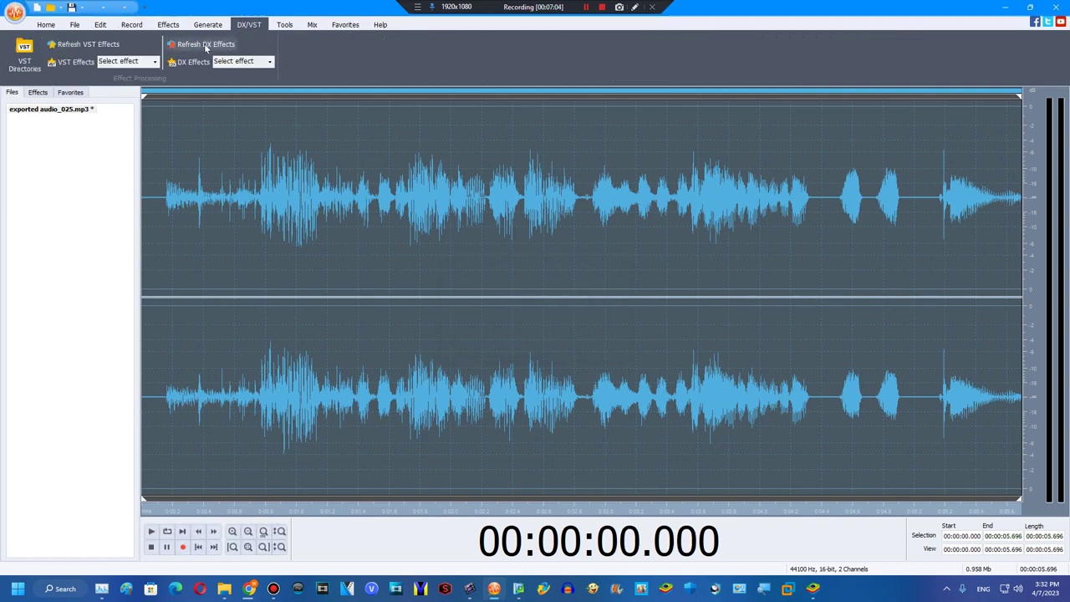
left_click(274, 64)
left_click(278, 114)
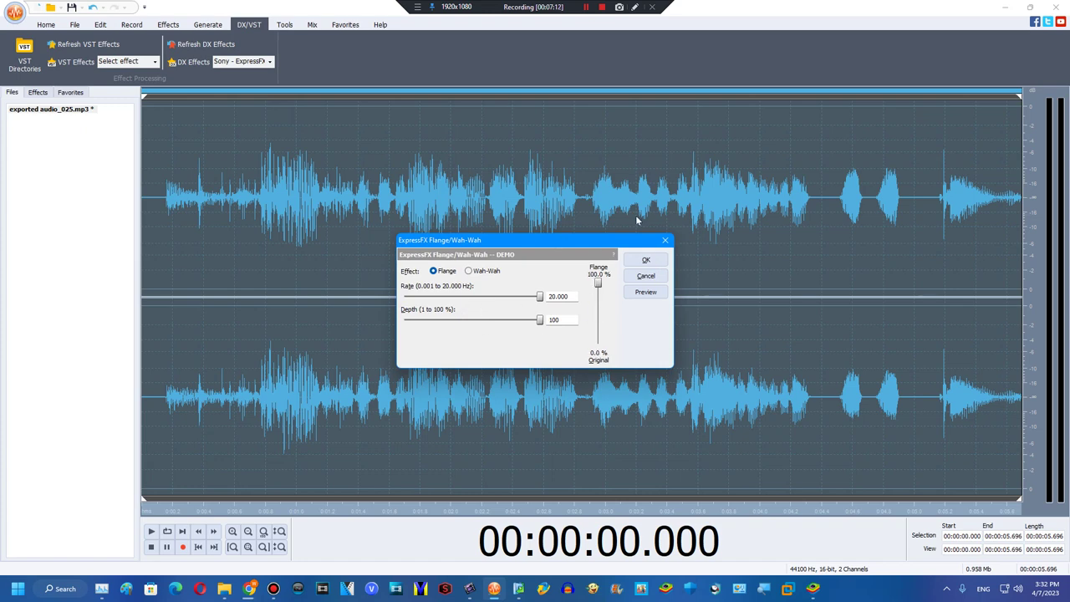
left_click(656, 263)
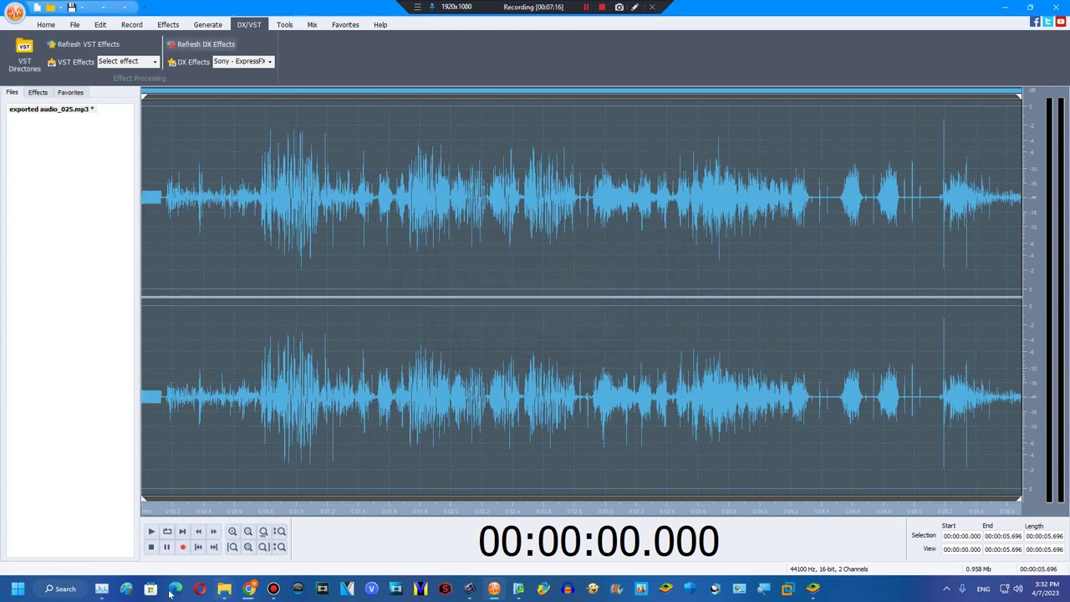
left_click(151, 532)
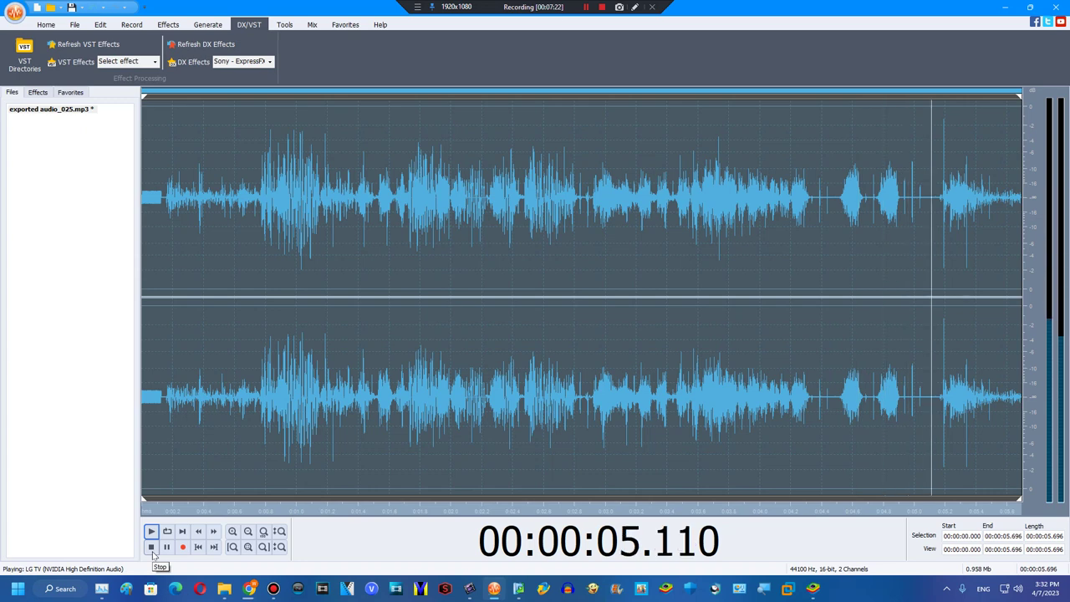
left_click(152, 550)
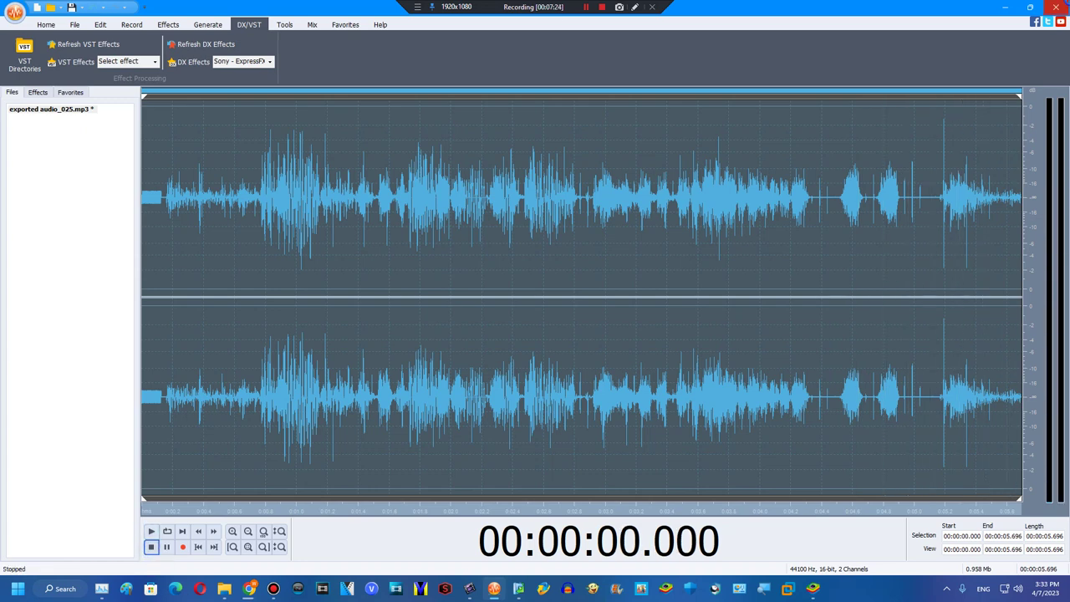
- Close AVS Audio Editor and dismiss its closing dialogs
left_click(1063, 4)
left_click(539, 319)
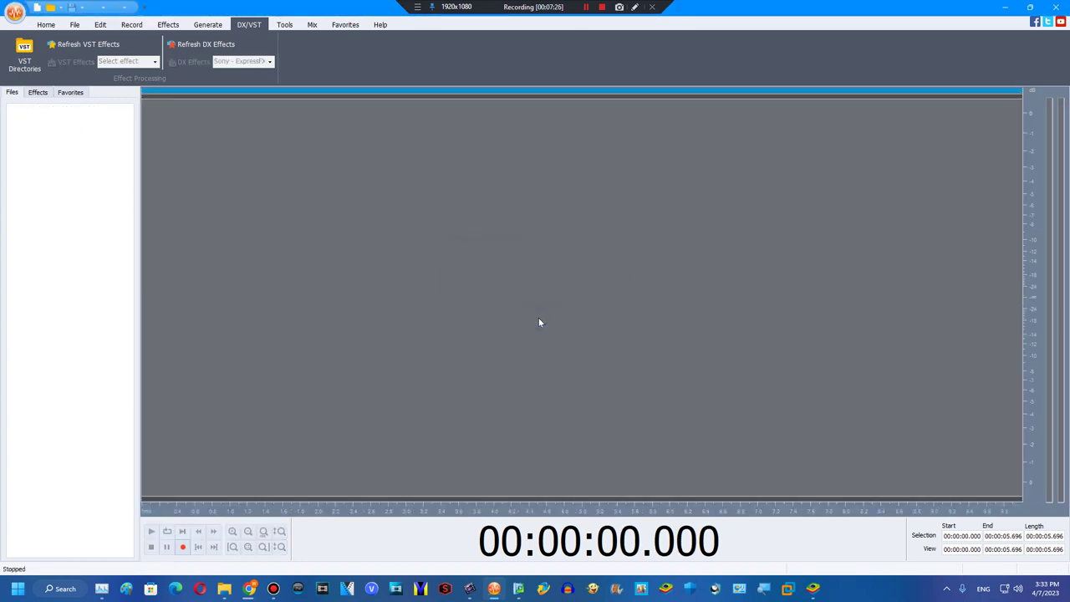
left_click(495, 347)
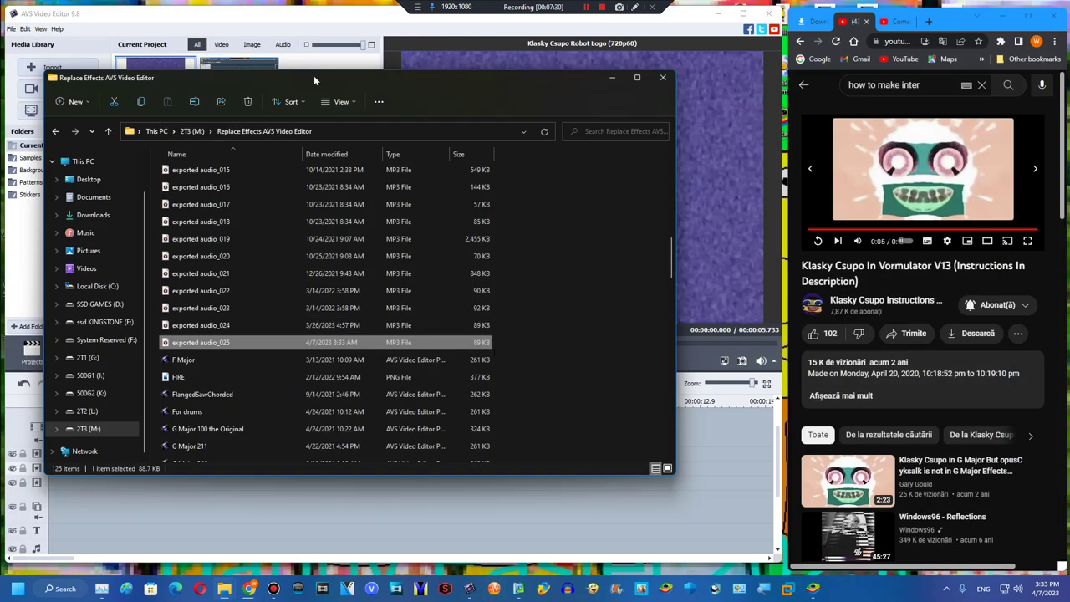
- Switch to AVS Video Converter, open the output folder of the finished conversion and dismiss the special offer
left_click_drag(313, 75, 311, 144)
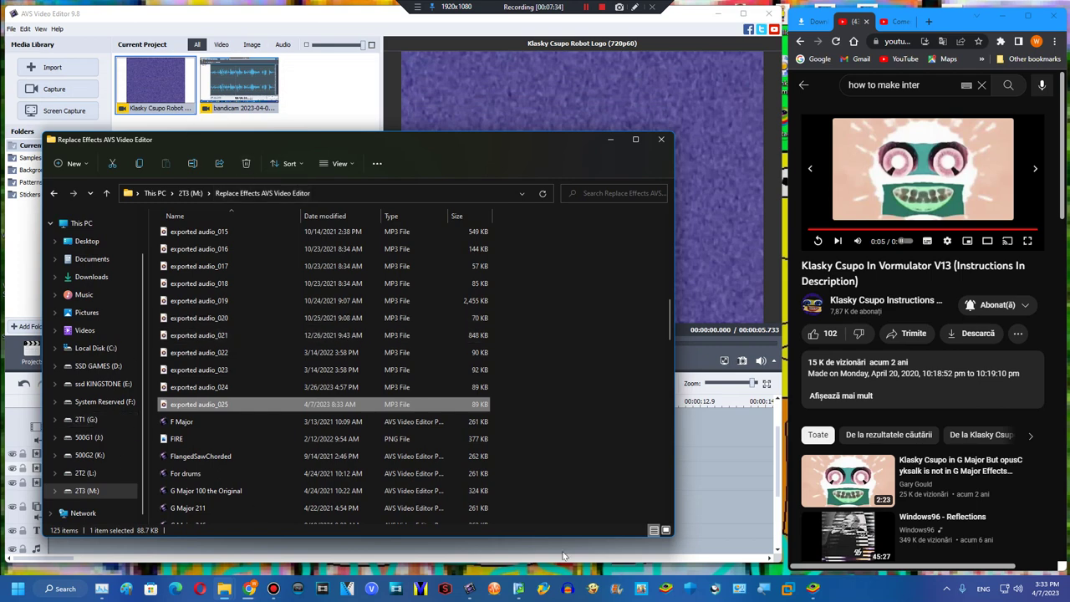
left_click(525, 589)
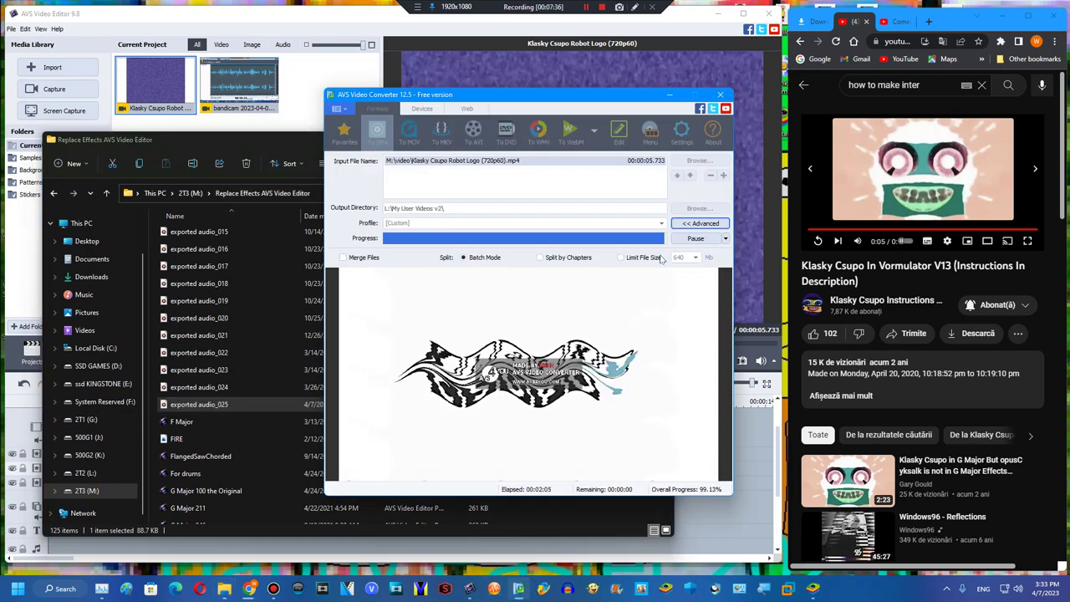
left_click(504, 318)
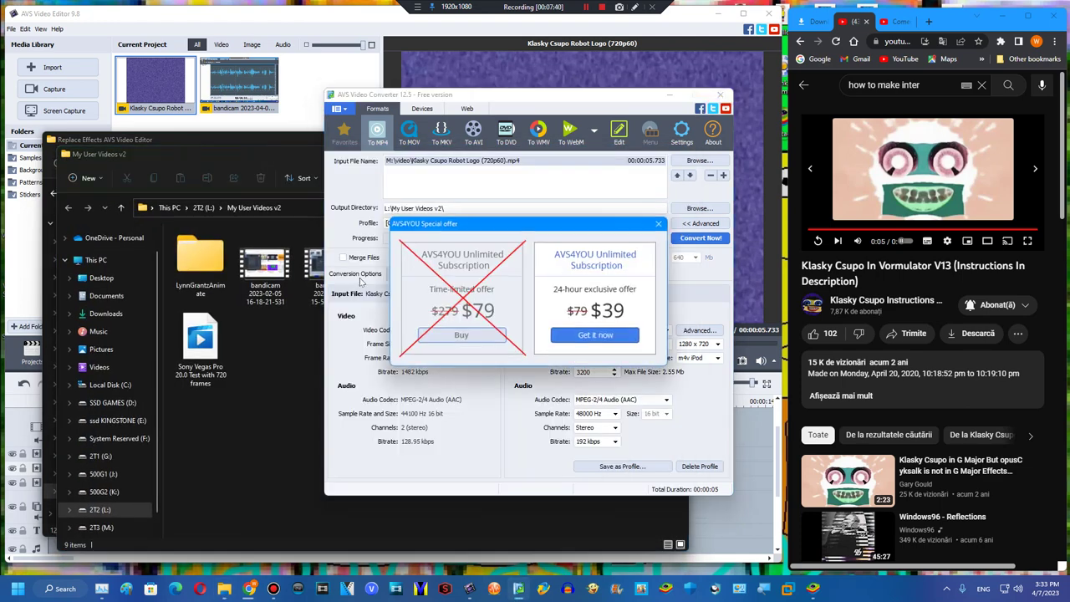
left_click(659, 223)
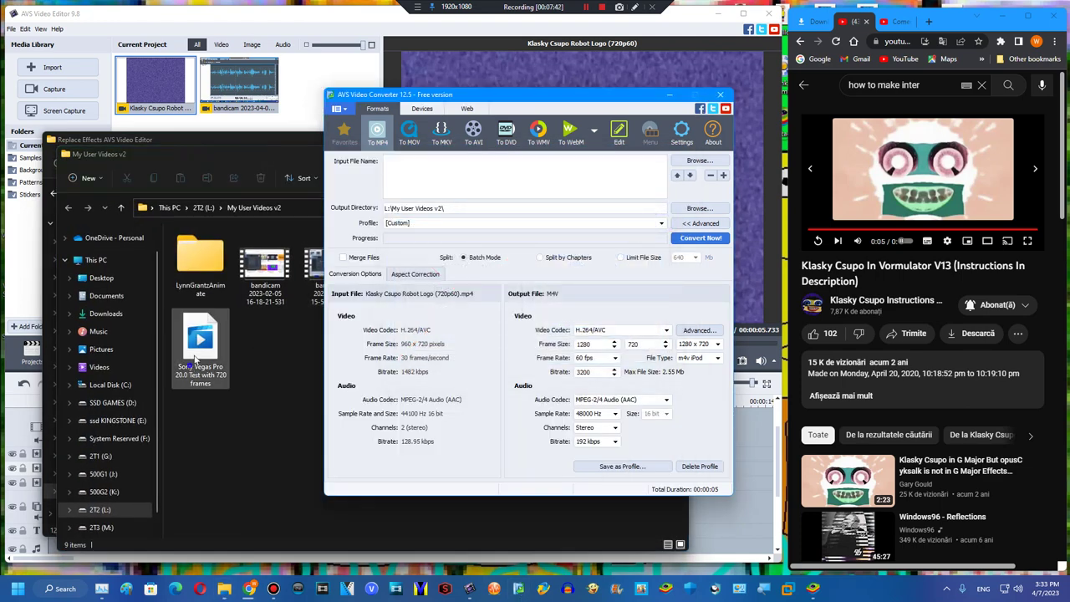
- Delete Sony Vegas Pro 20.0 Test with 720 frames from My User Videos v2 and close AVS Video Converter
left_click_drag(198, 356, 224, 275)
key("Delete")
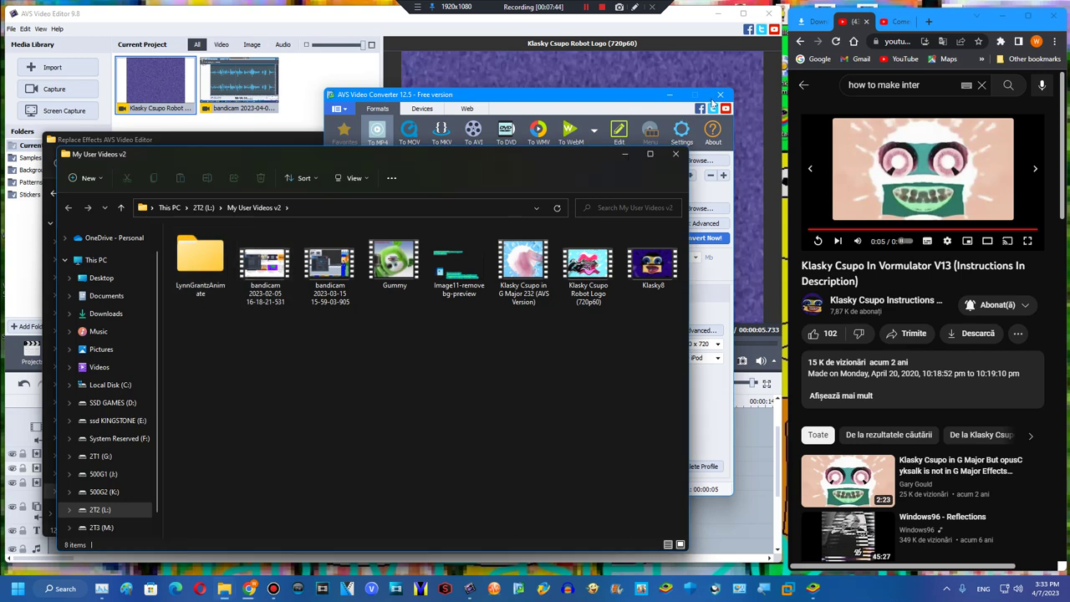
left_click(723, 95)
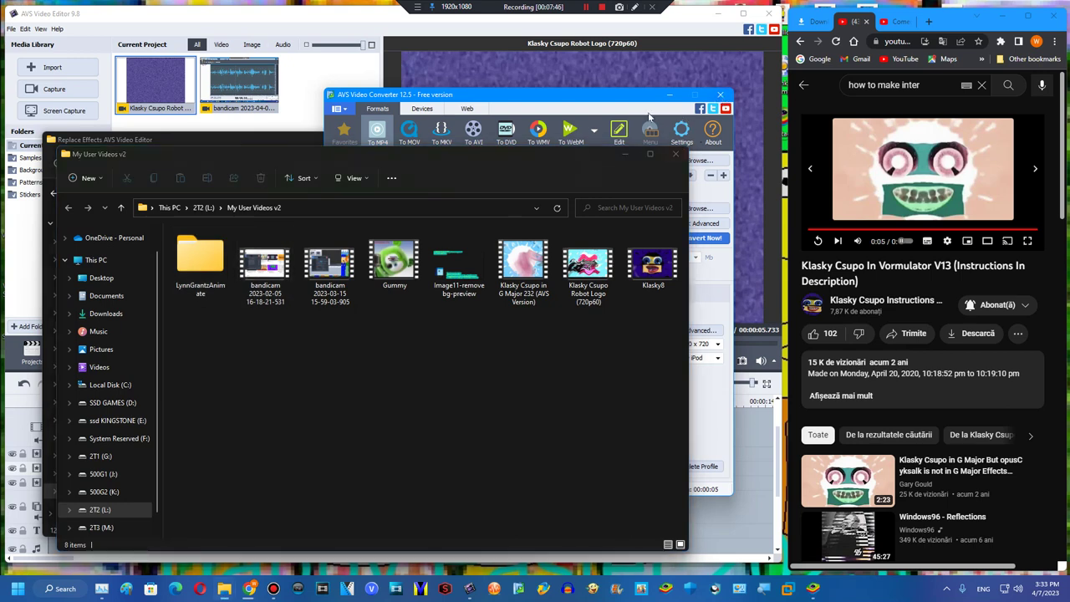
left_click(612, 76)
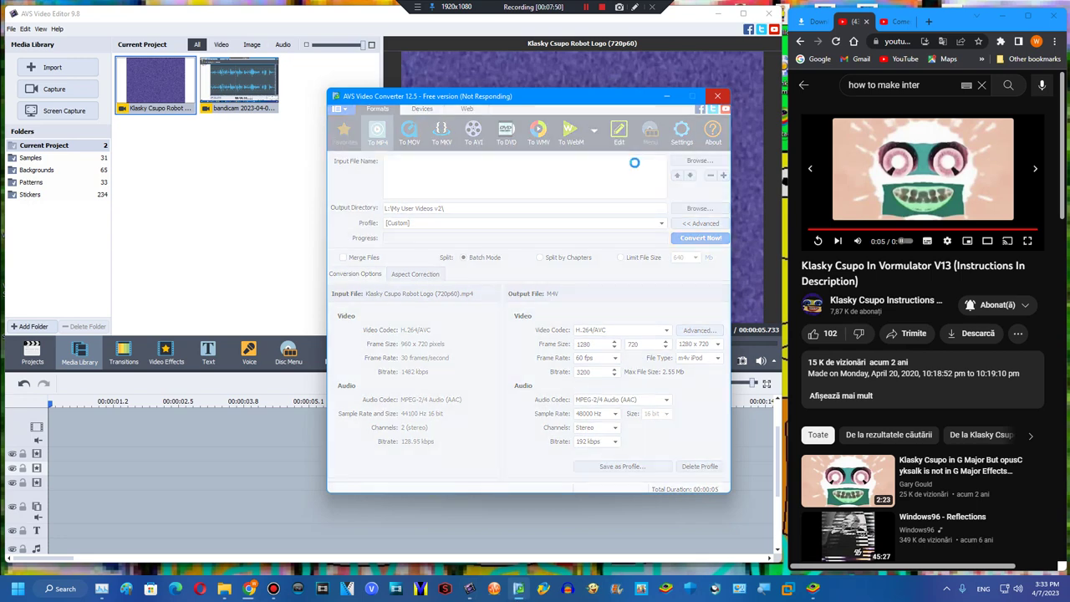
left_click(494, 308)
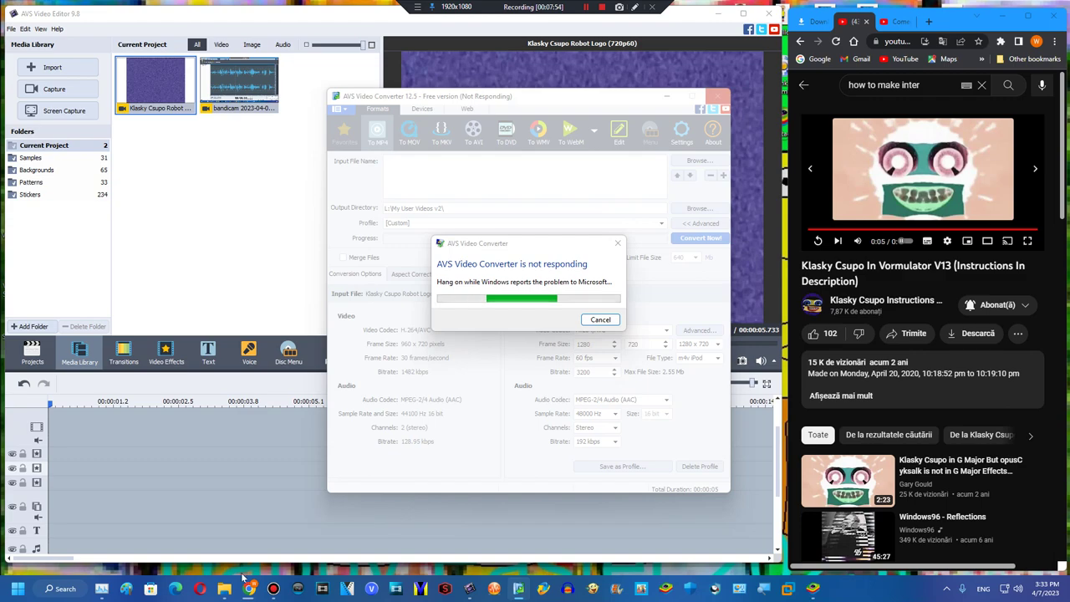
- Add Klasky Csupo Robot Logo (720p60) from the My User Videos v2 folder to the start of AVS Video Editor's main video track
mouse_move(224, 588)
left_click(305, 526)
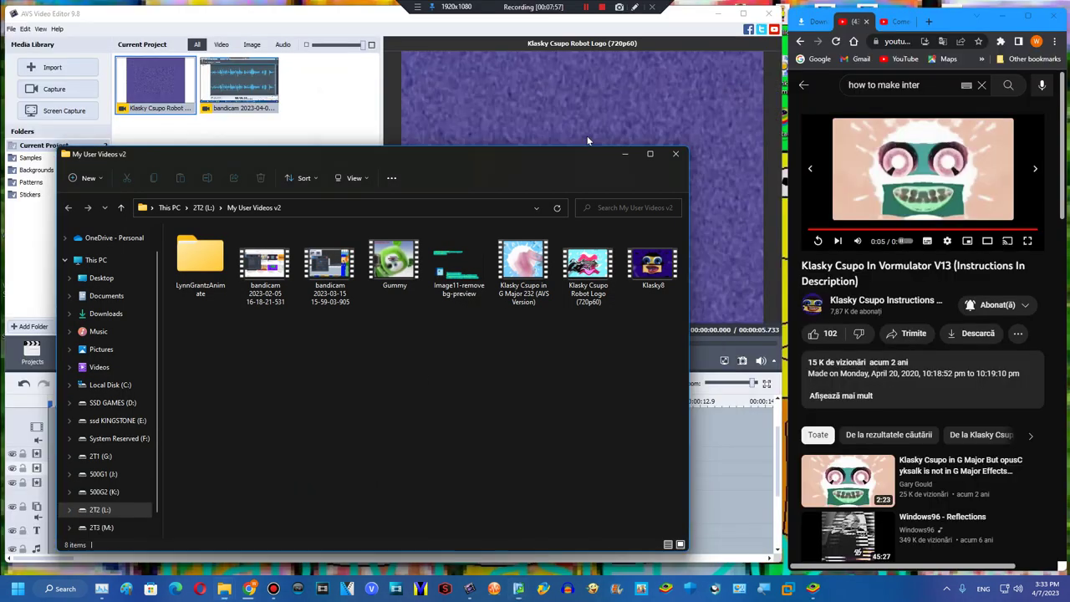
left_click_drag(584, 253, 276, 447)
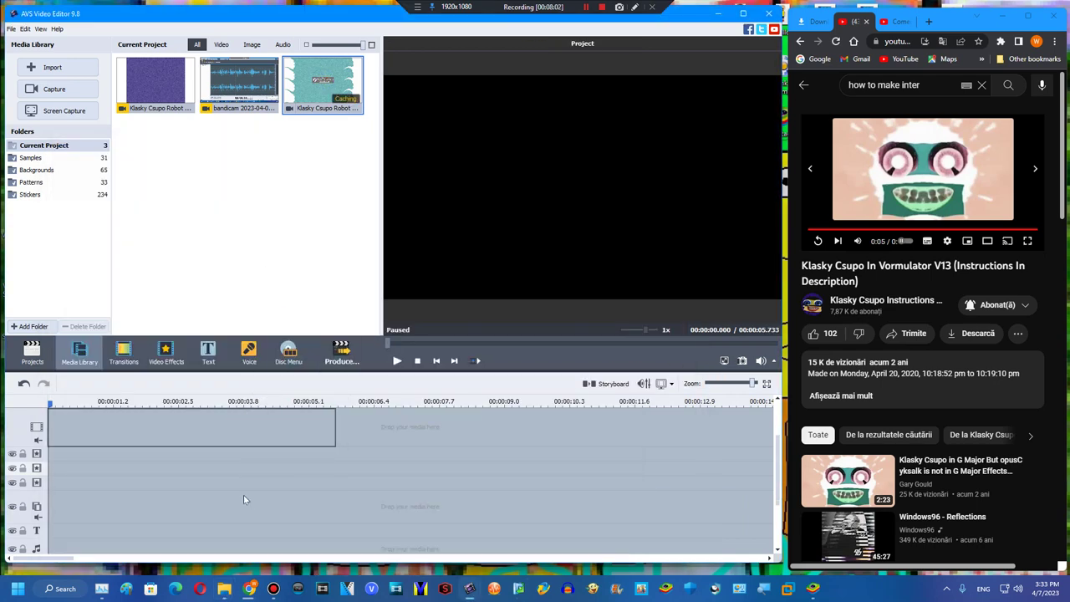
left_click_drag(221, 82, 112, 527)
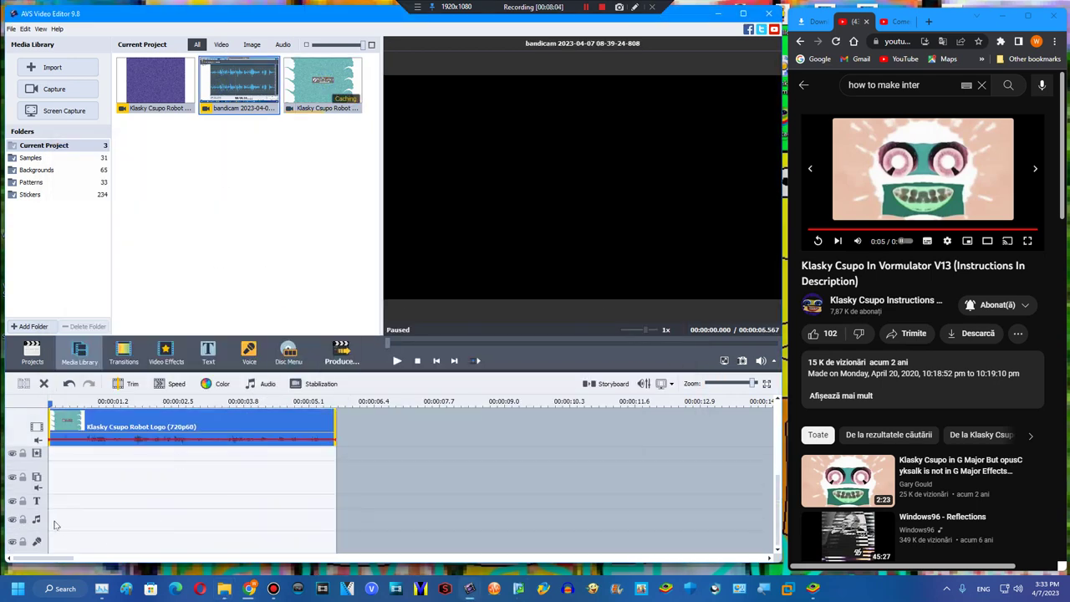
left_click_drag(131, 177, 54, 533)
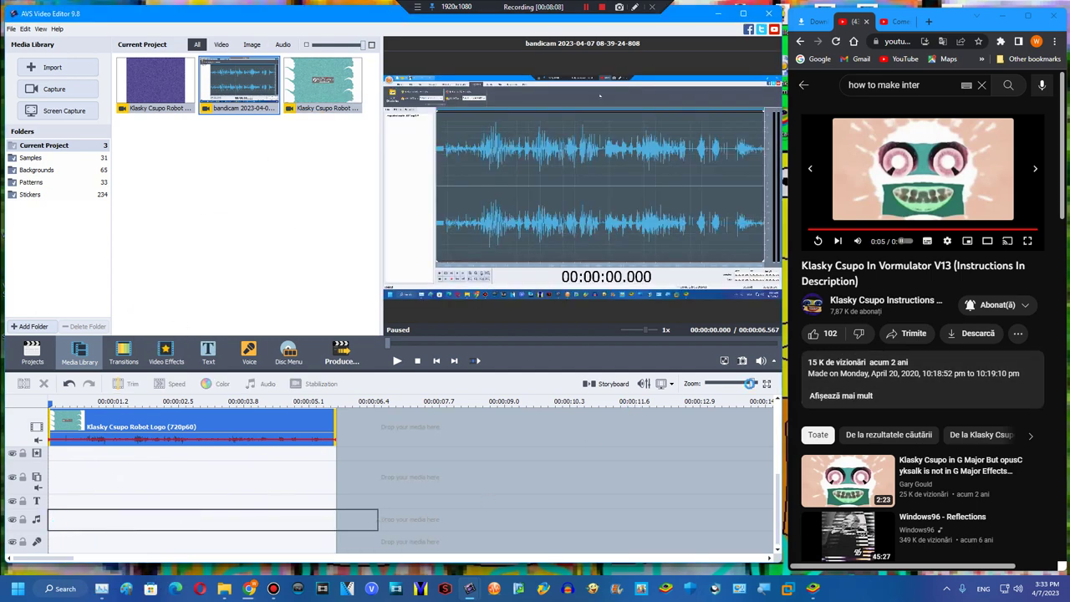
left_click(754, 385)
left_click(71, 532)
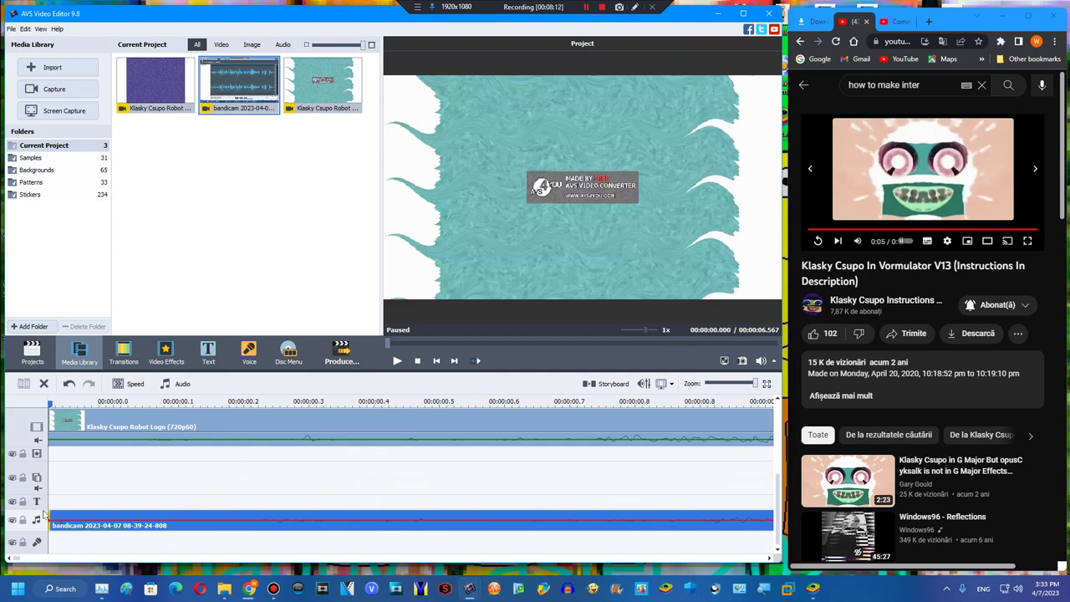
- Split the bandicam audio clip at 00:00:00.288, delete the part before the cut and move the remainder to the timeline start
left_click(396, 361)
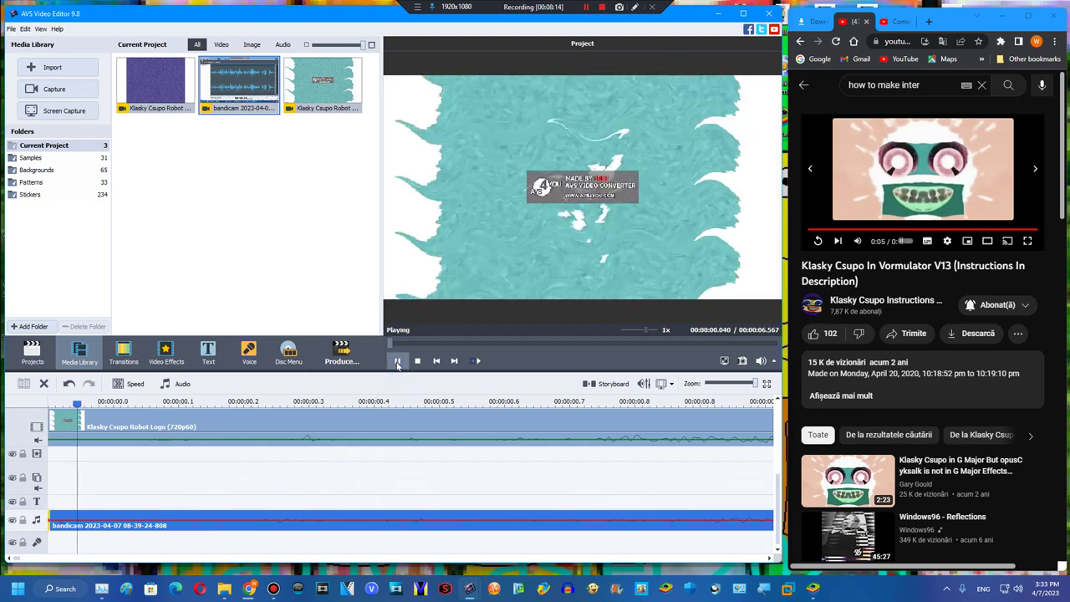
left_click(264, 410)
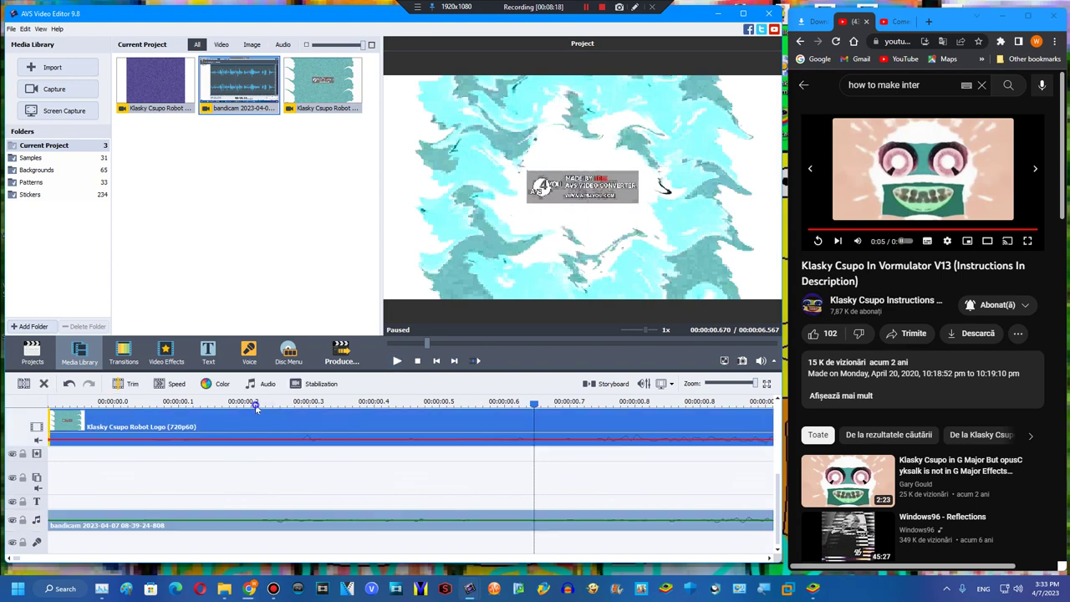
left_click(256, 404)
left_click(264, 514)
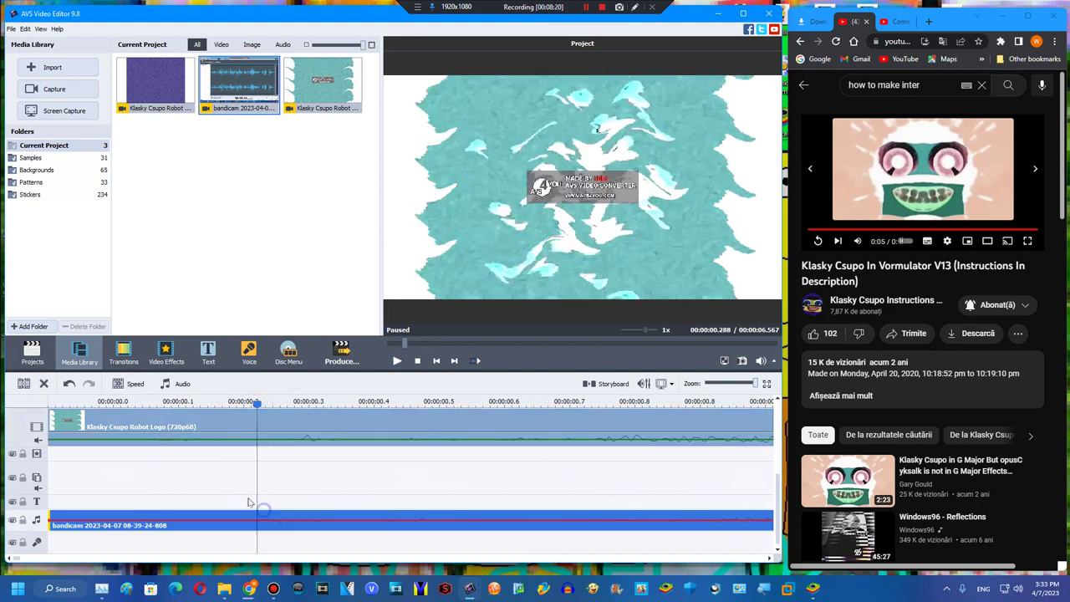
left_click(24, 386)
right_click(186, 529)
left_click(205, 524)
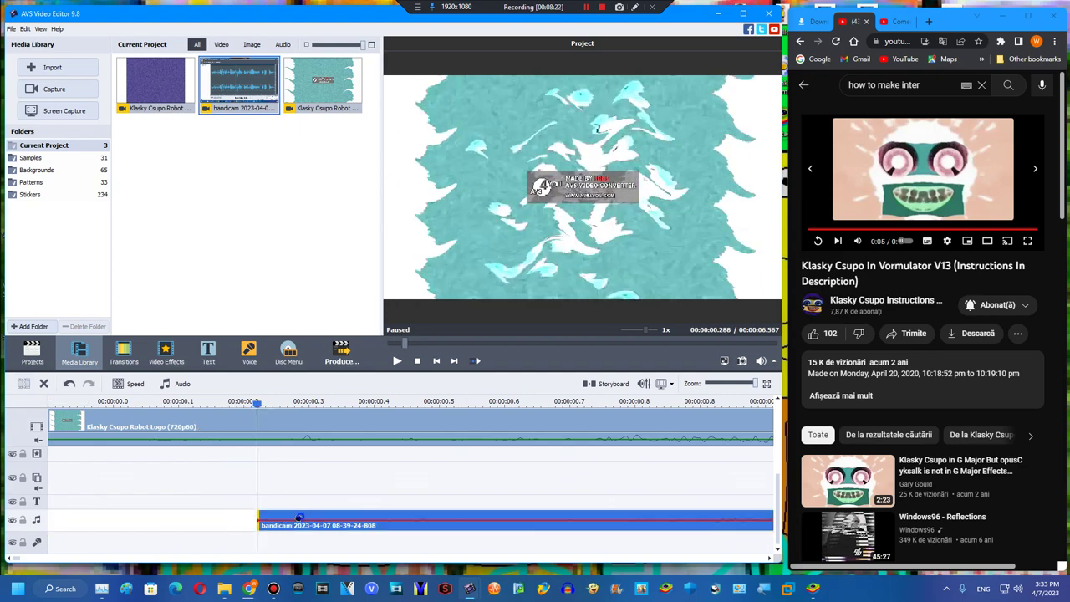
left_click_drag(299, 518, 74, 530)
- Preview the project and nudge the bandicam audio clip slightly forward in time to sync it with the video
left_click(399, 362)
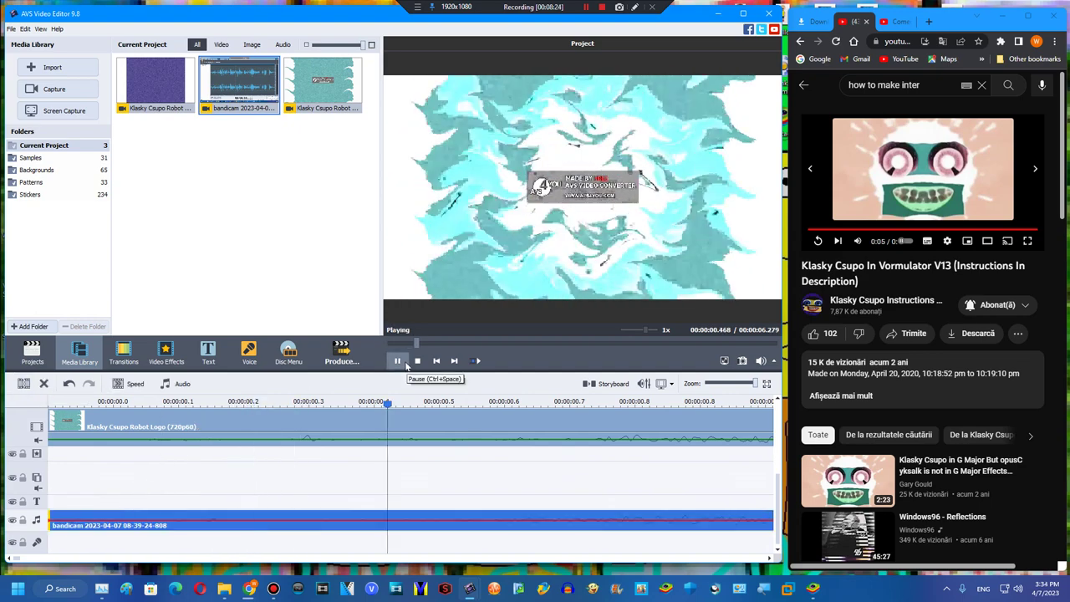
left_click(397, 360)
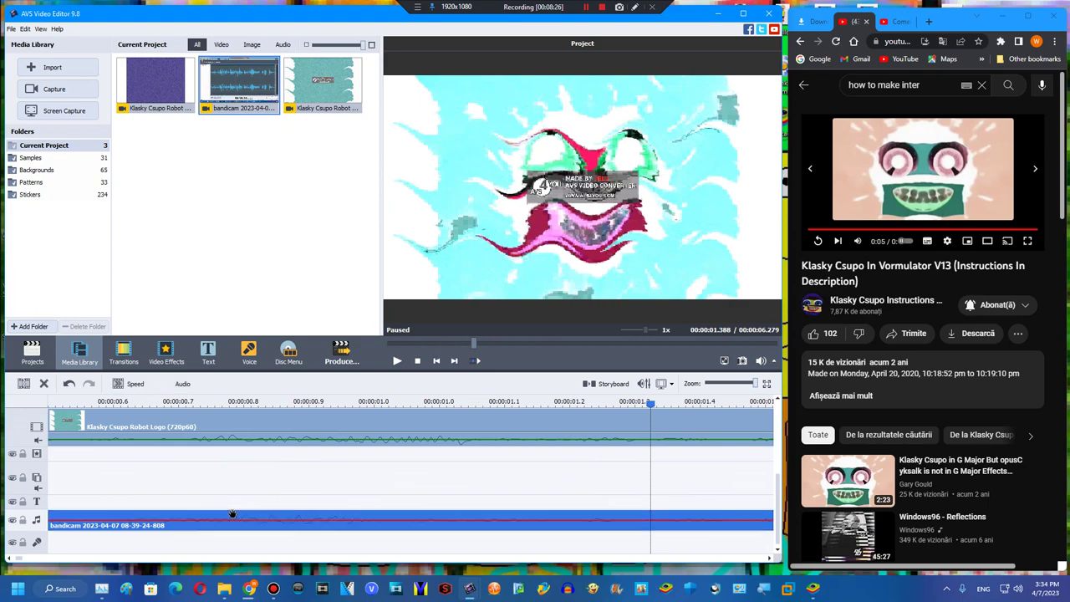
key("space")
key("space")
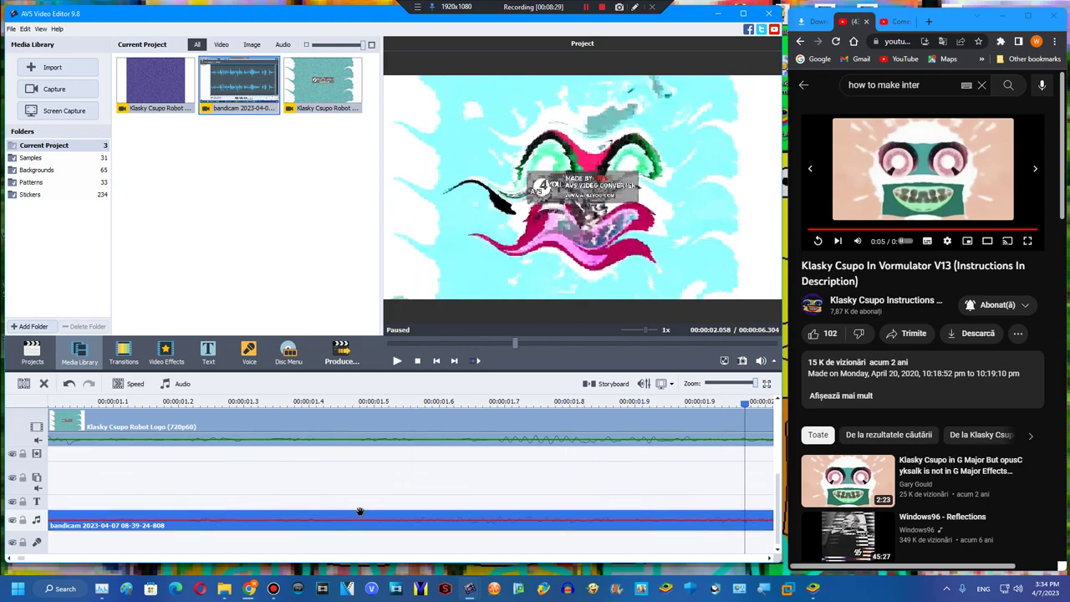
left_click_drag(357, 514, 365, 514)
- Play the project from the start to check the audio sync, pausing near the end of the video clip
left_click(386, 340)
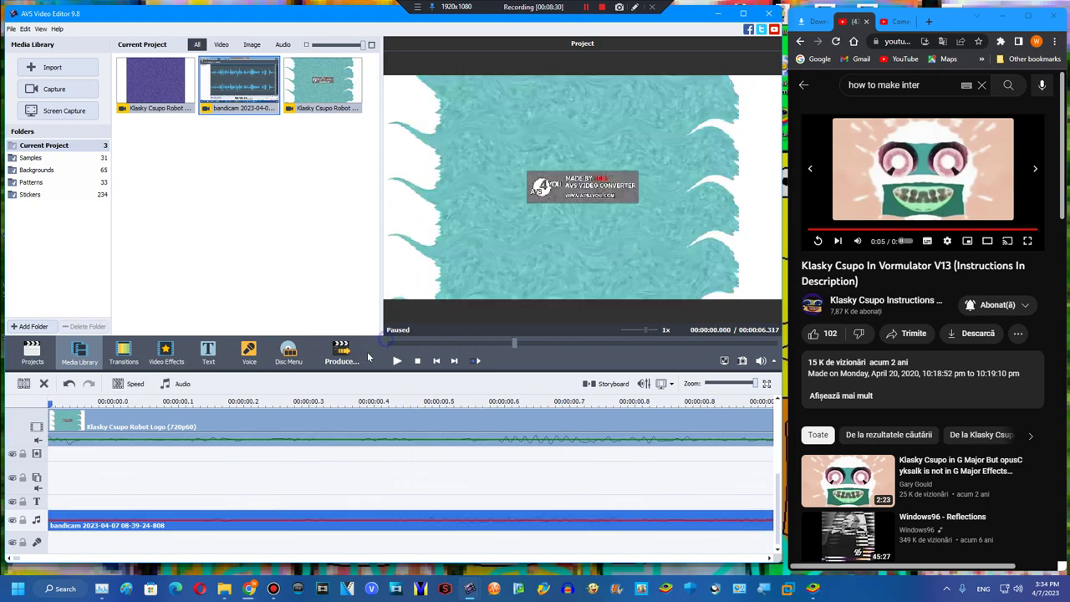
left_click(397, 360)
left_click_drag(754, 384, 750, 386)
key("space")
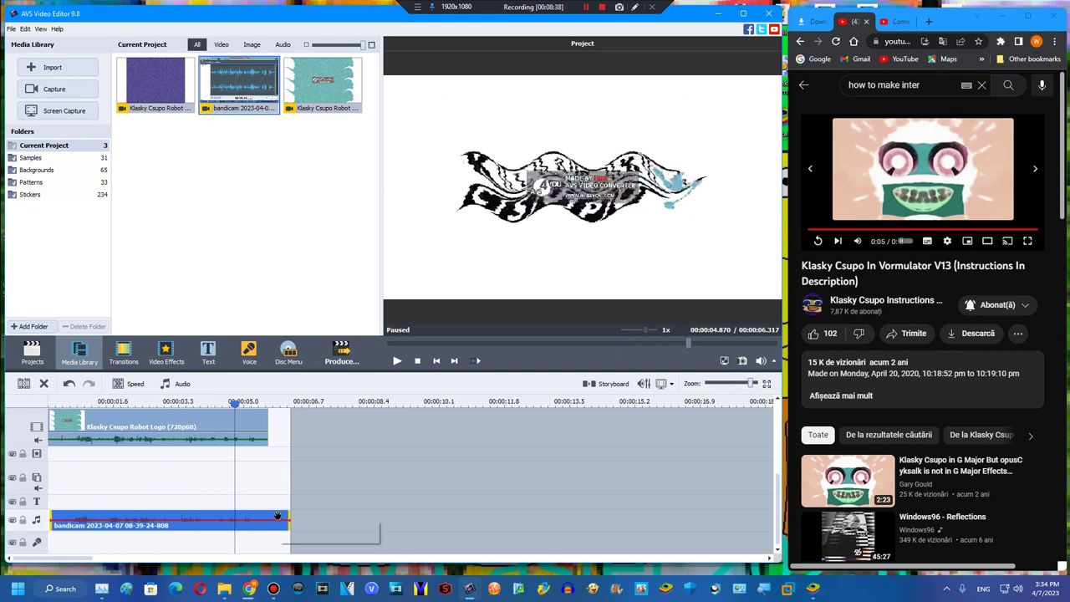
- Shift the bandicam audio clip slightly later, then adjust both its edges to match the start and end of the video clip
left_click(397, 360)
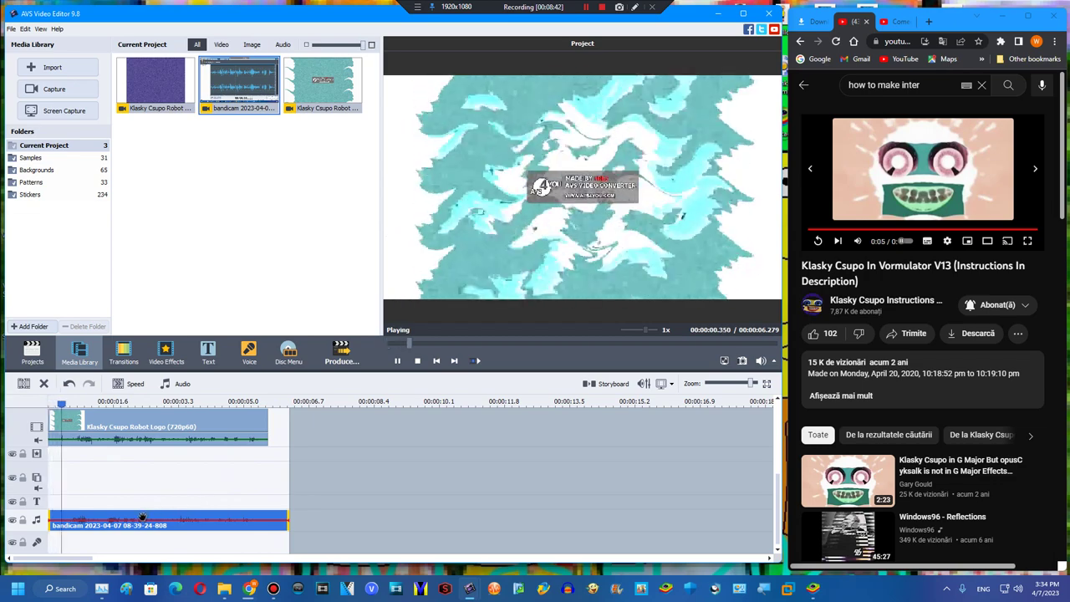
left_click_drag(144, 516, 149, 516)
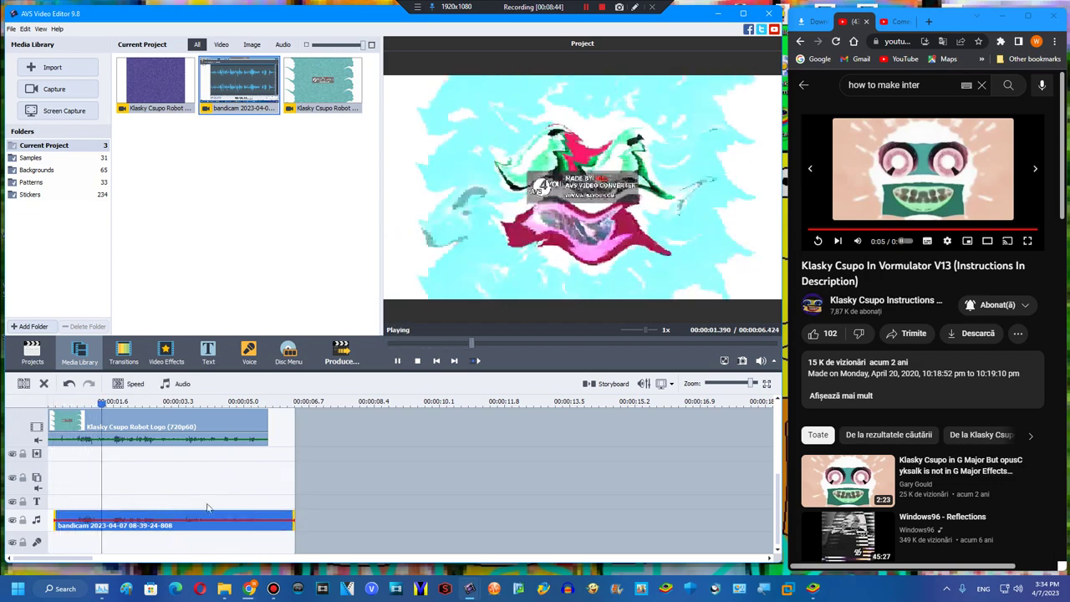
left_click(295, 510)
left_click_drag(294, 511, 267, 509)
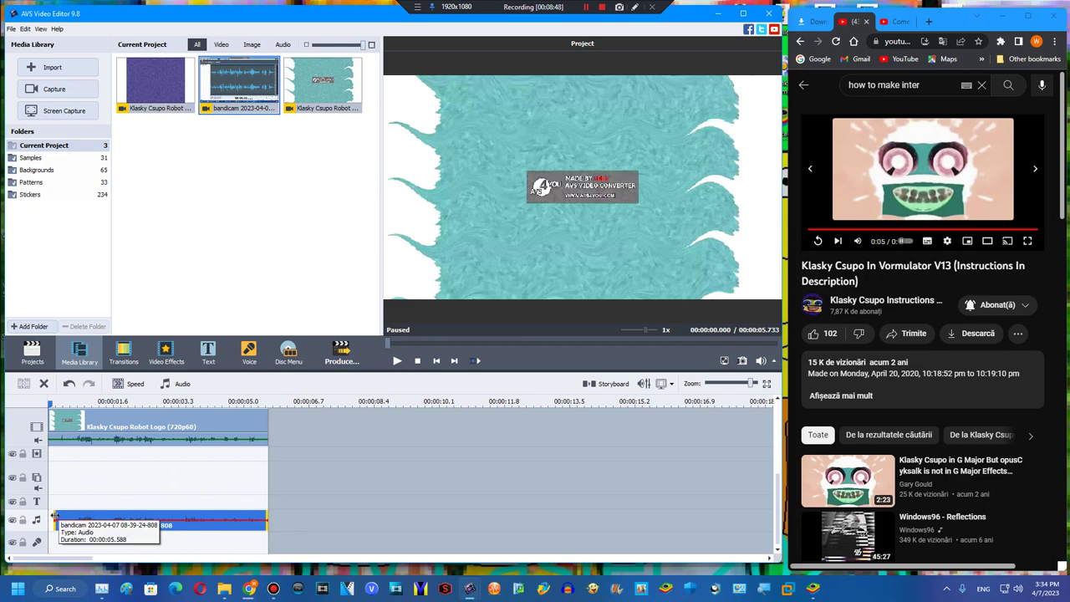
left_click_drag(55, 516, 49, 517)
- Mute the original audio of the Klasky Csupo Robot Logo (720p60) video clip and preview the project from the start
right_click(111, 426)
left_click(147, 348)
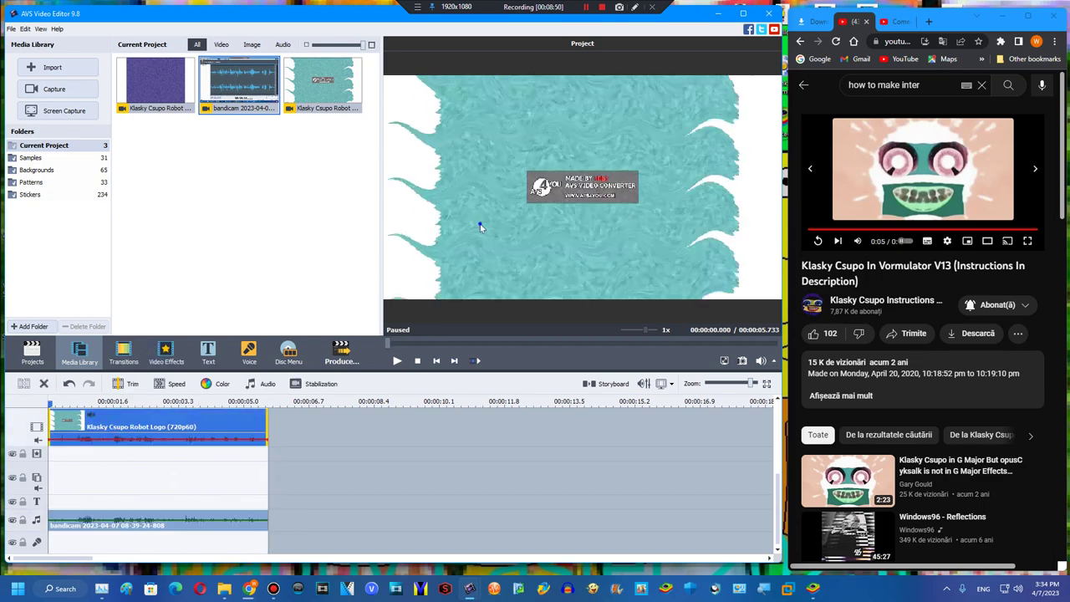
key("space")
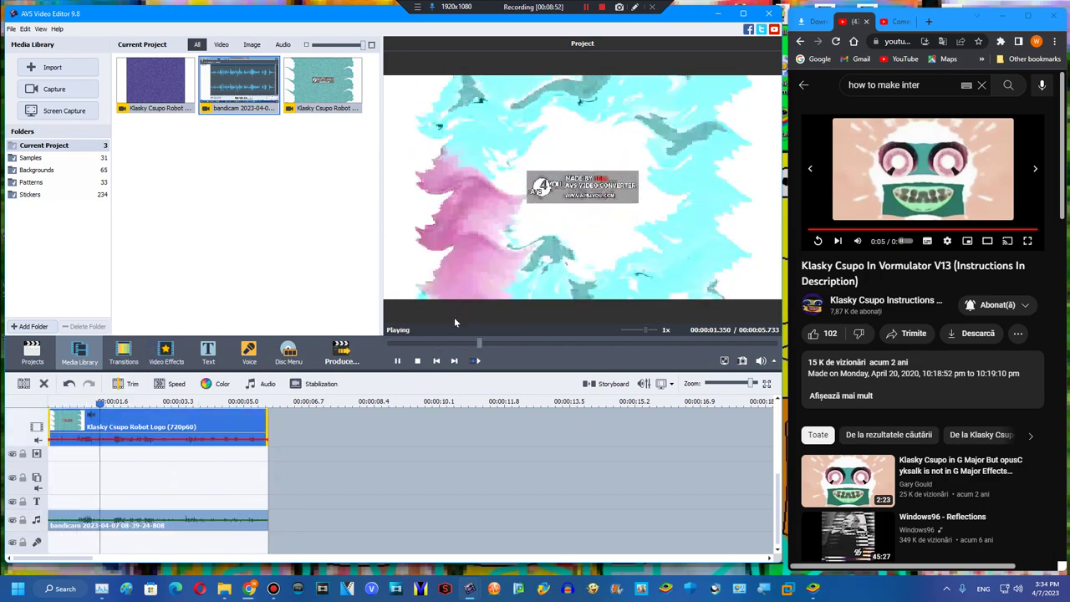
left_click(417, 361)
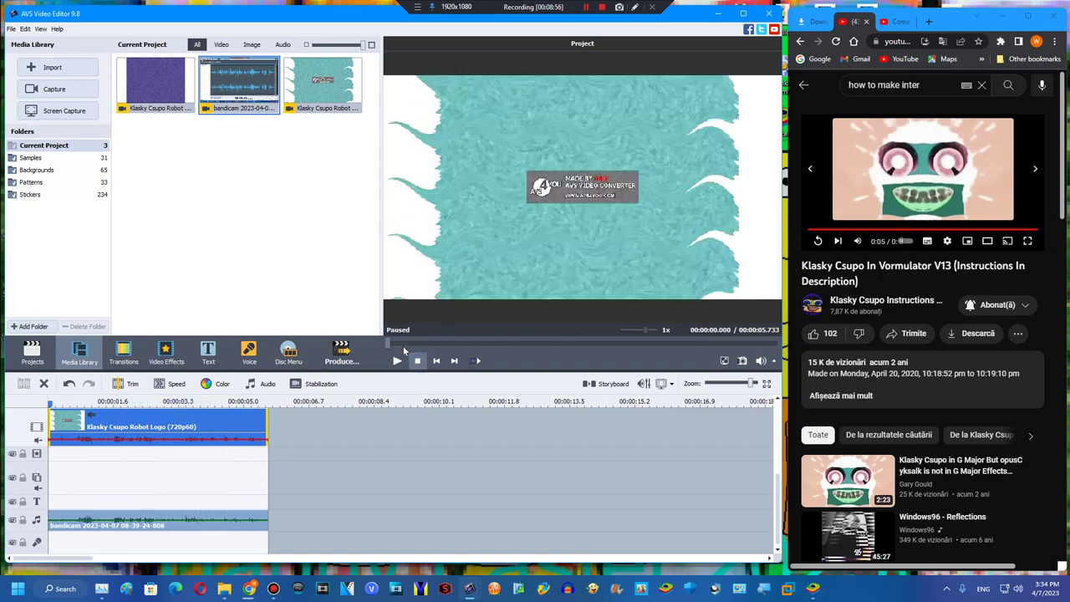
left_click(393, 360)
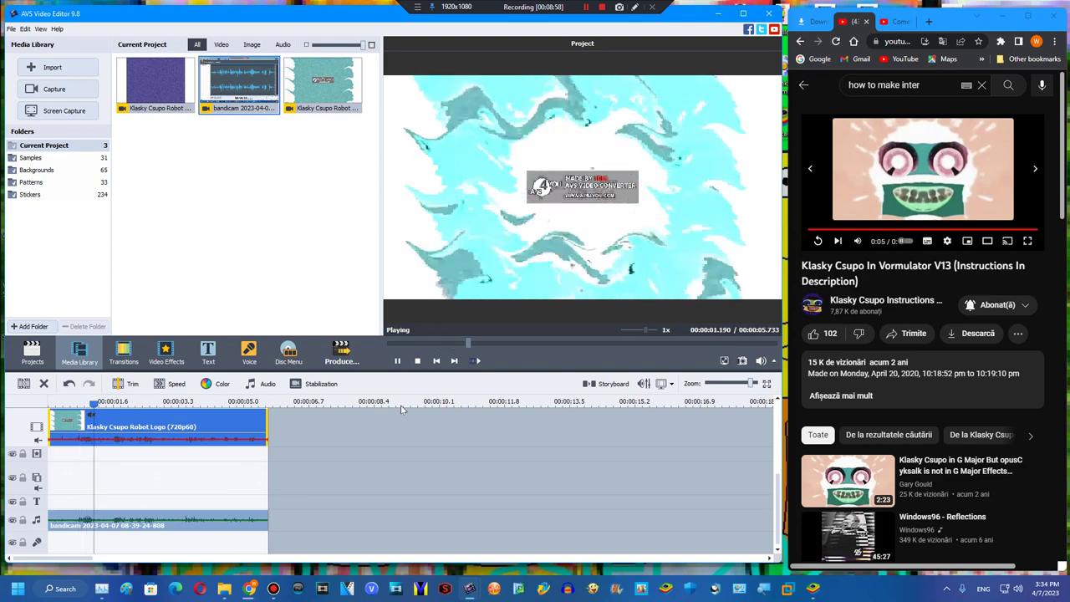